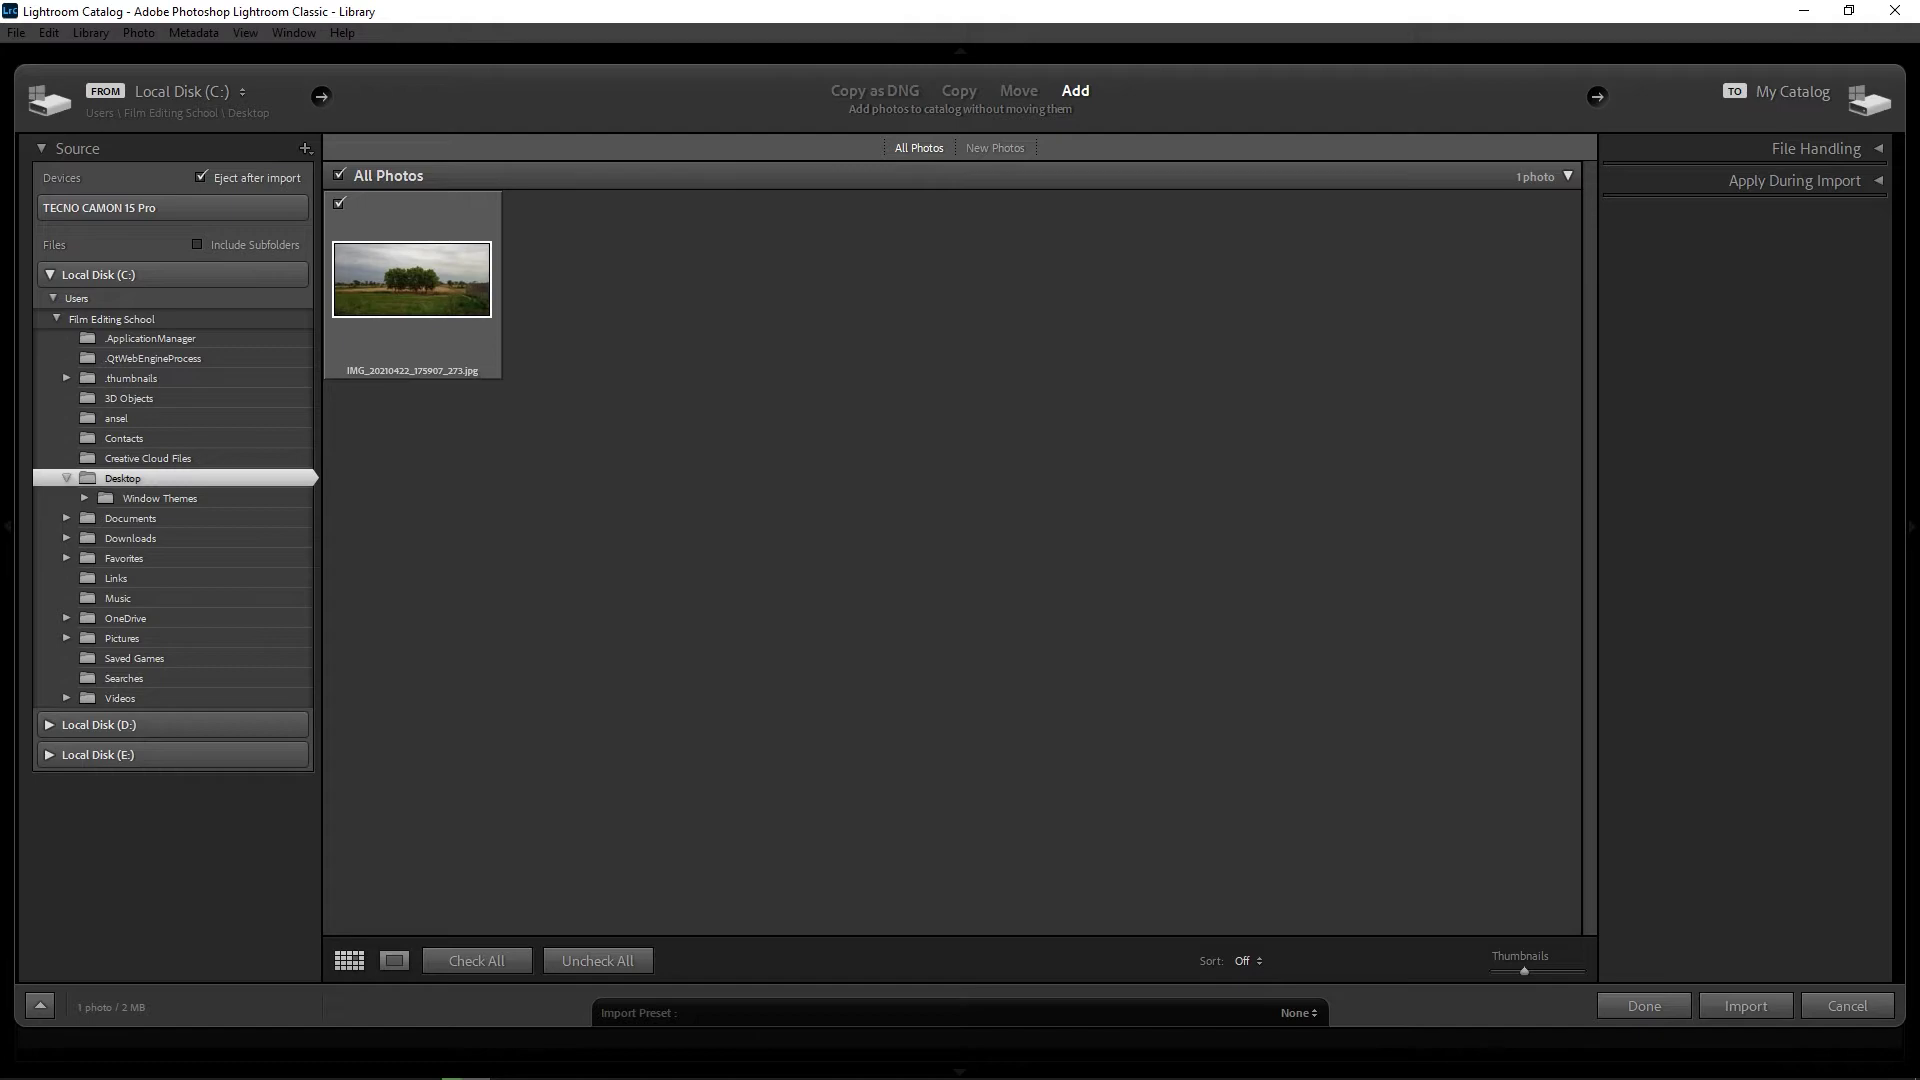
Import IMG_20210422_175907_273.jpg from the Desktop into the catalog and move to Develop
{"action": "left_click", "coordinate": [427, 278]}
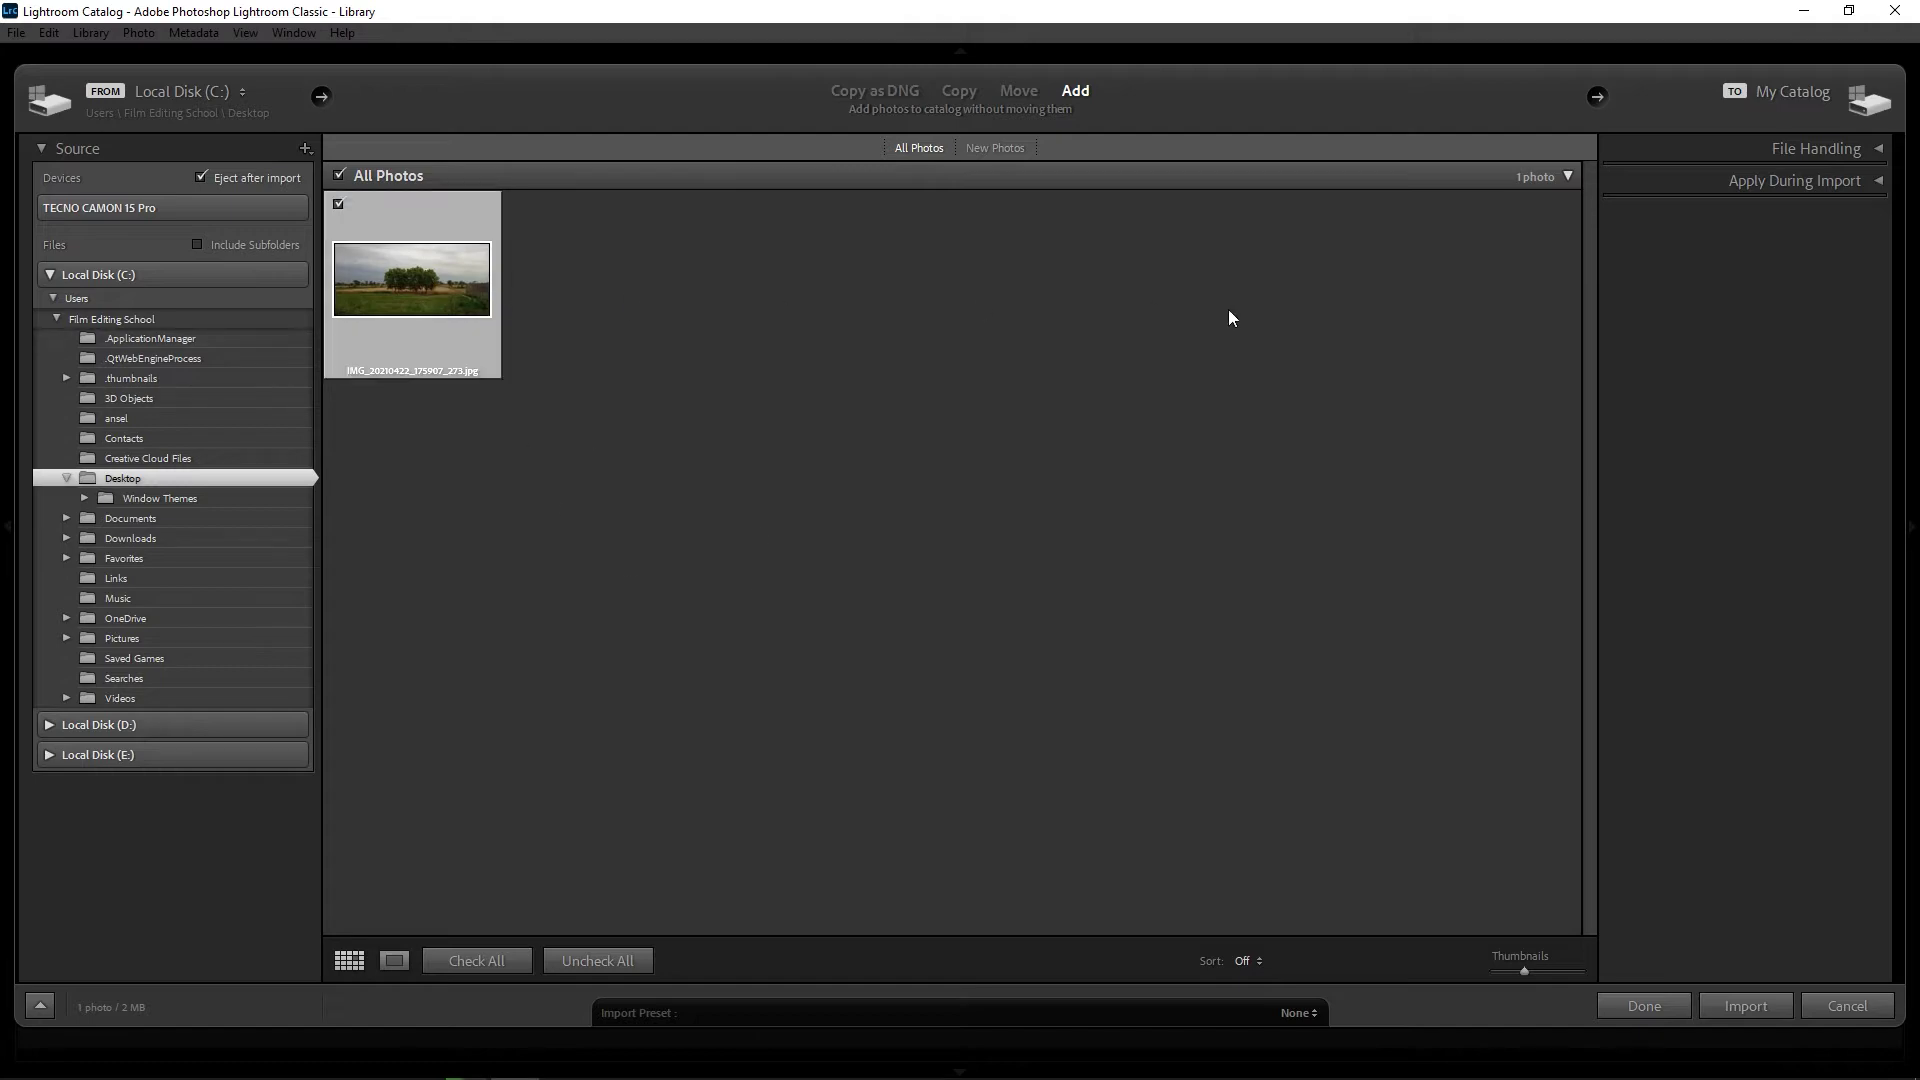
{"action": "left_click", "coordinate": [1753, 1004]}
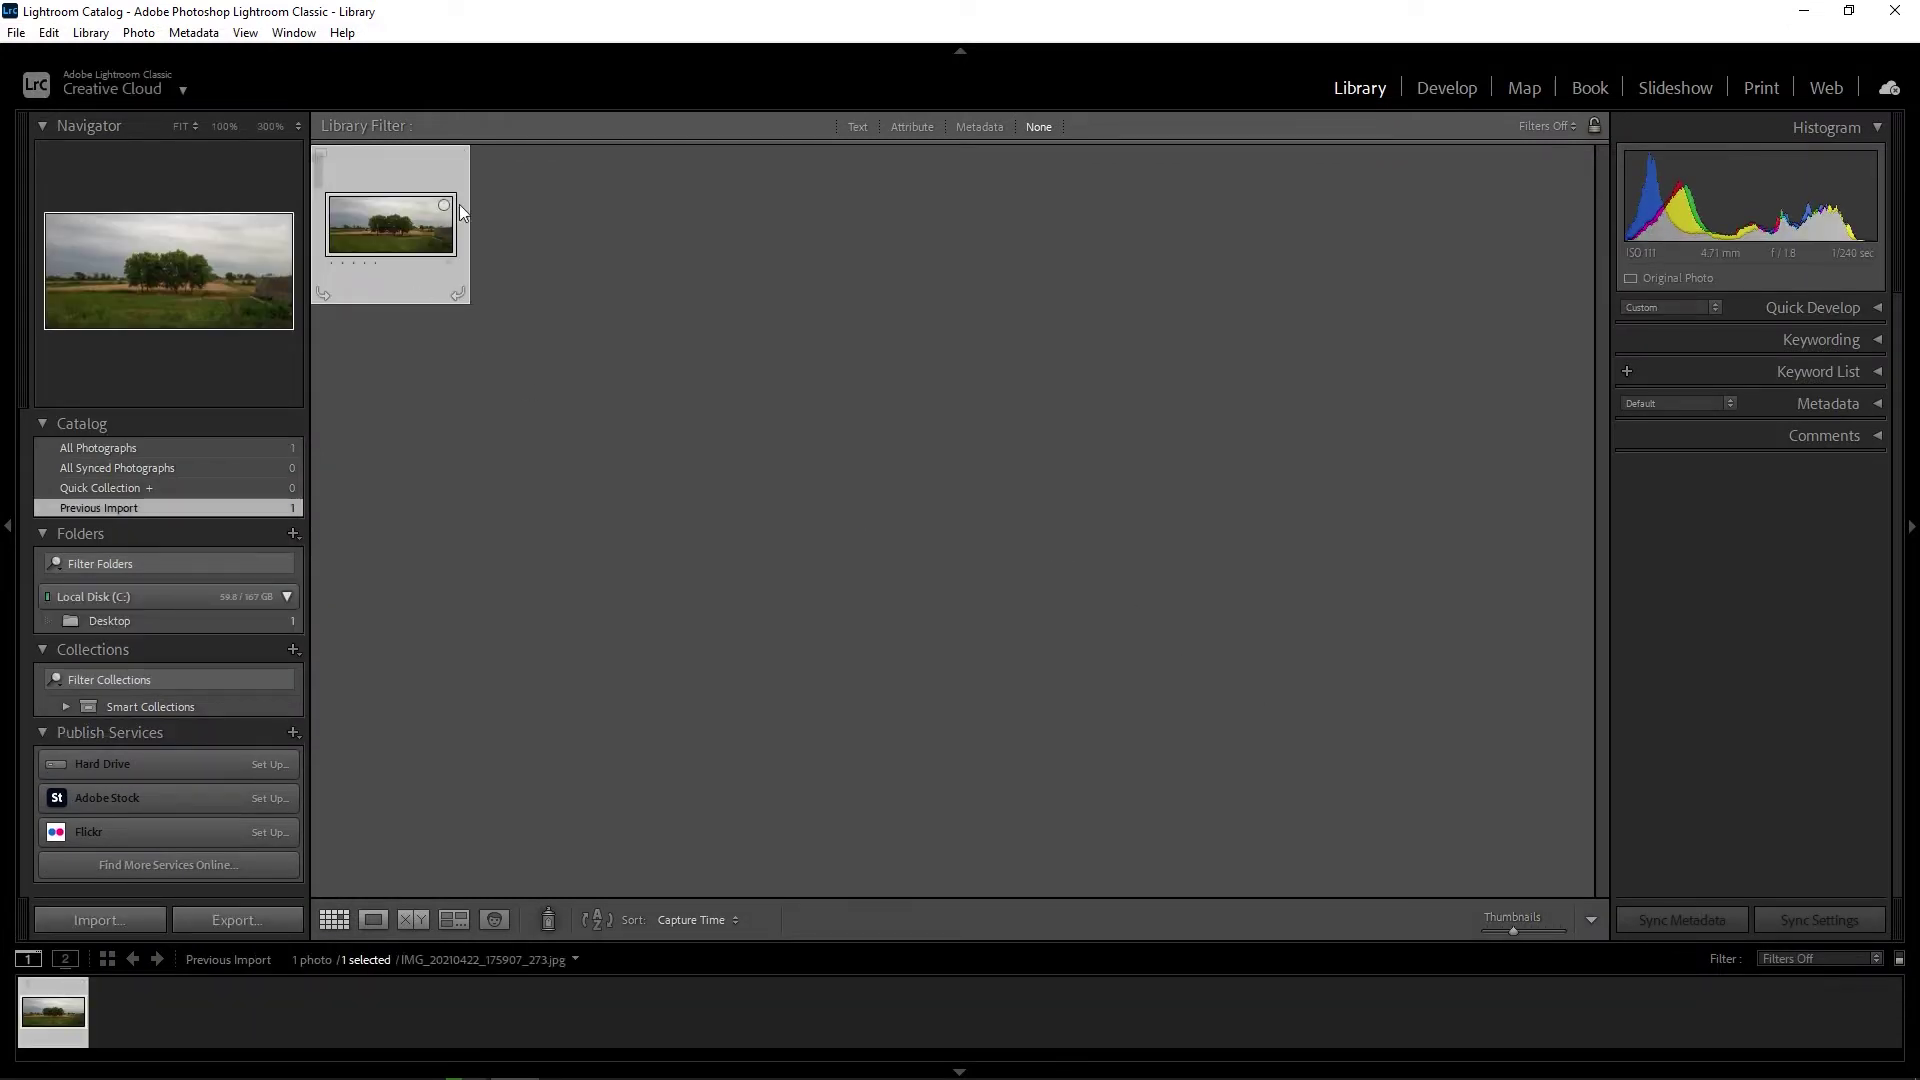
{"action": "left_click", "coordinate": [1453, 88]}
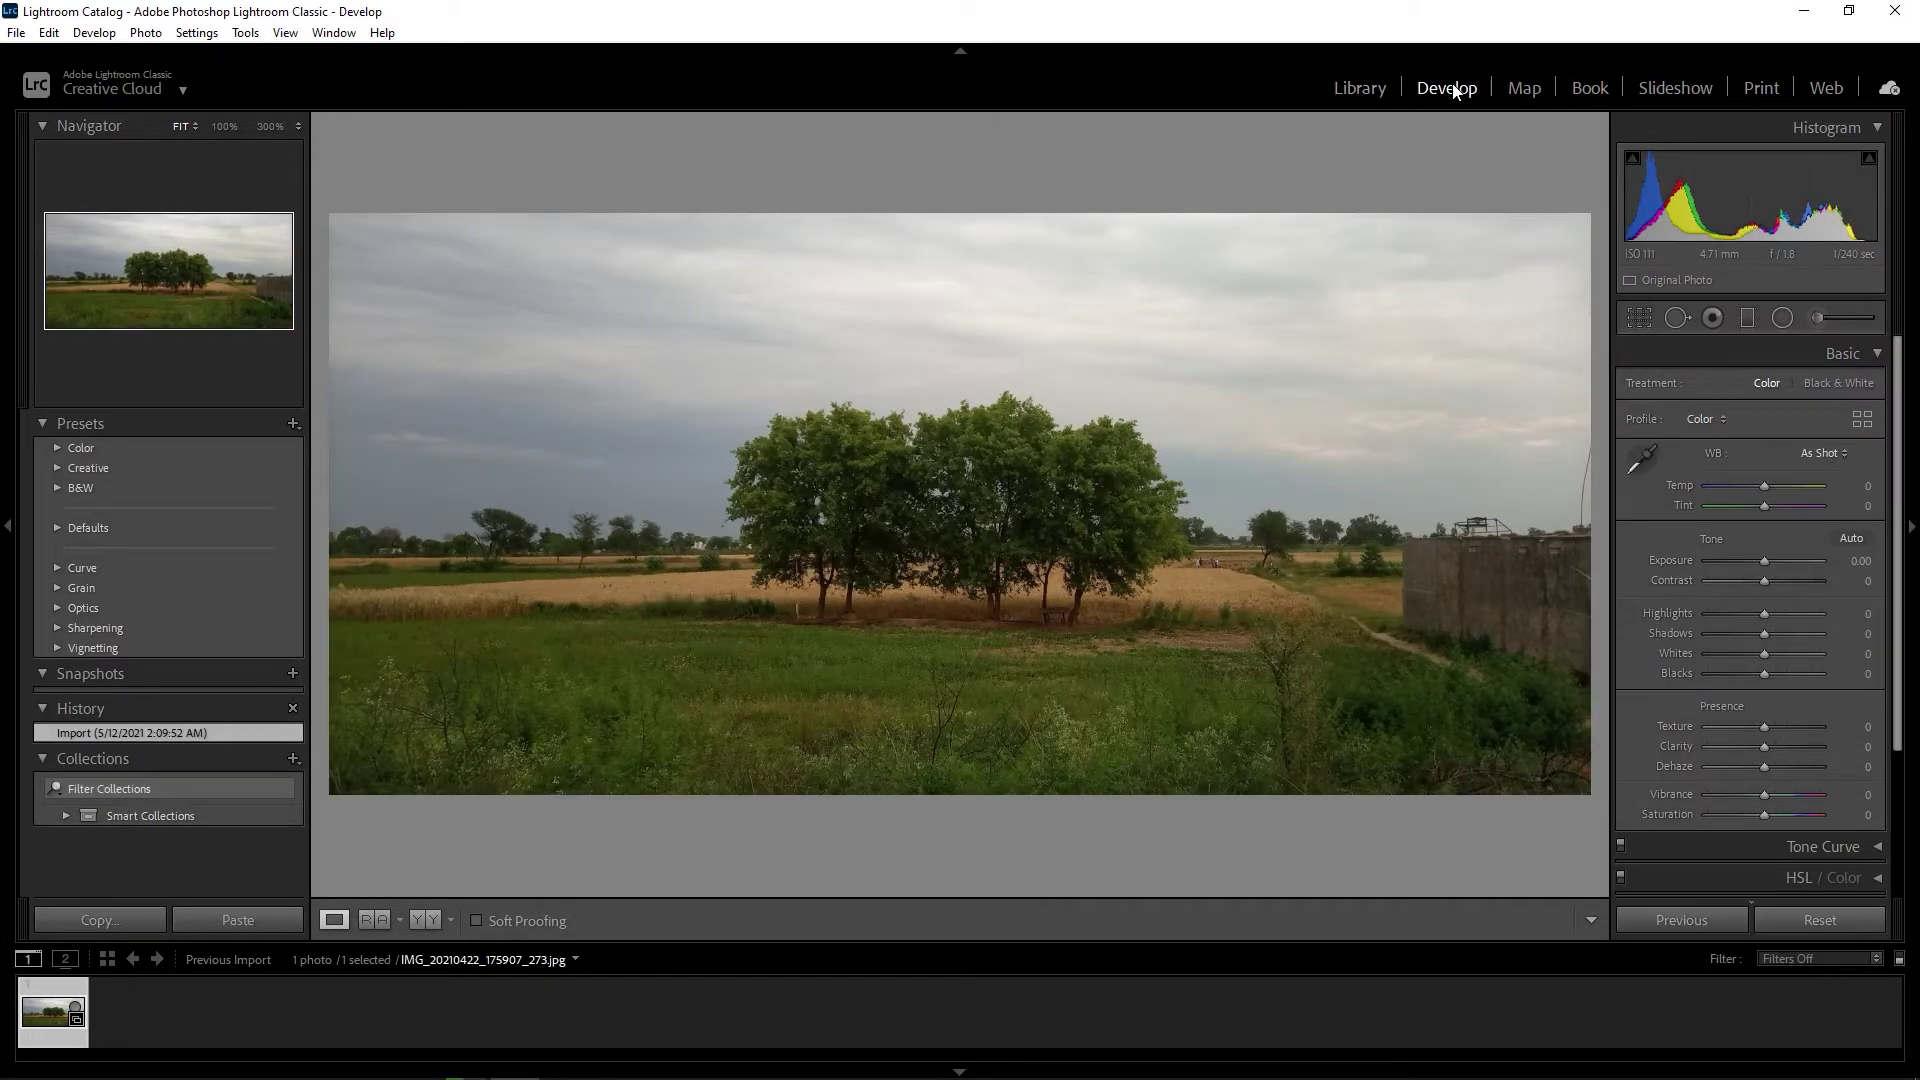
Try the Reference view, then zoom and pan a side-by-side Before/After over the trees and field
{"action": "left_click", "coordinate": [381, 919]}
{"action": "left_click", "coordinate": [1111, 675]}
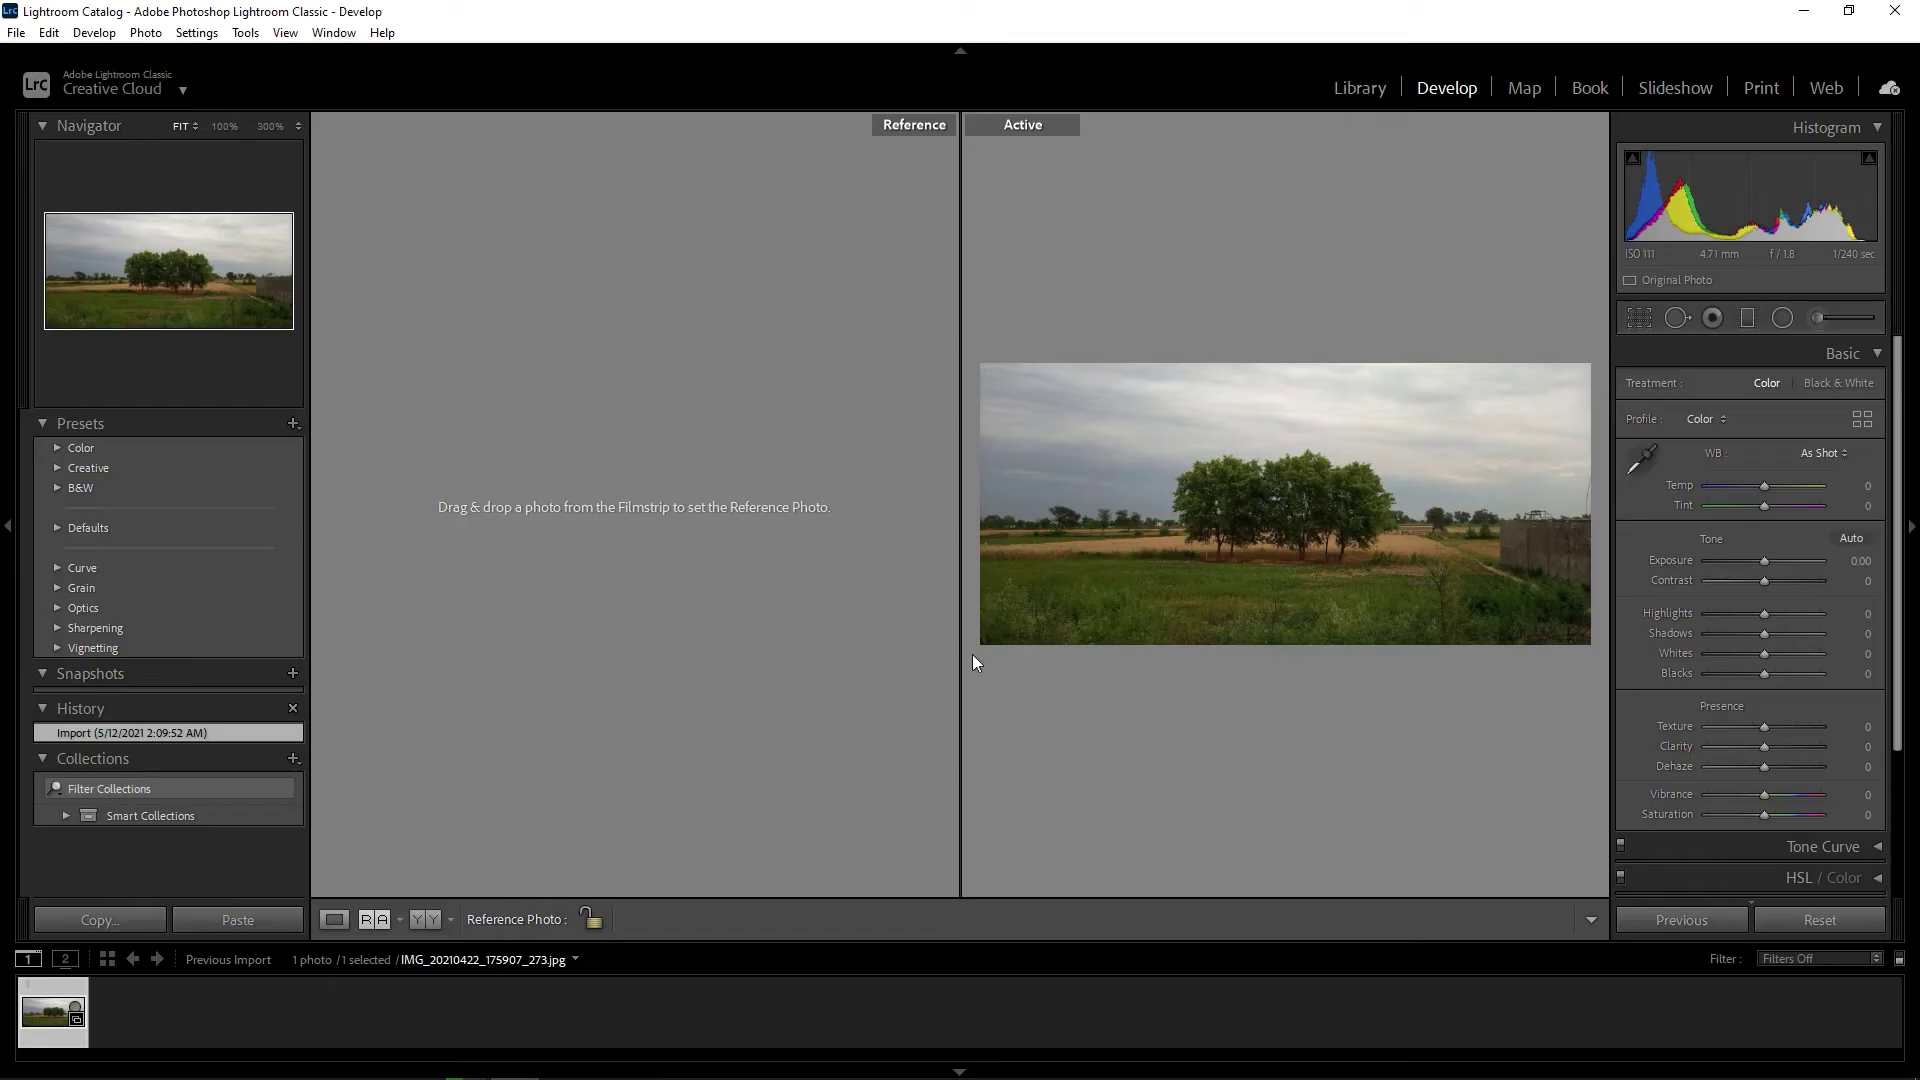
{"action": "left_click", "coordinate": [425, 919]}
{"action": "left_click", "coordinate": [1243, 493]}
{"action": "left_click", "coordinate": [1240, 558]}
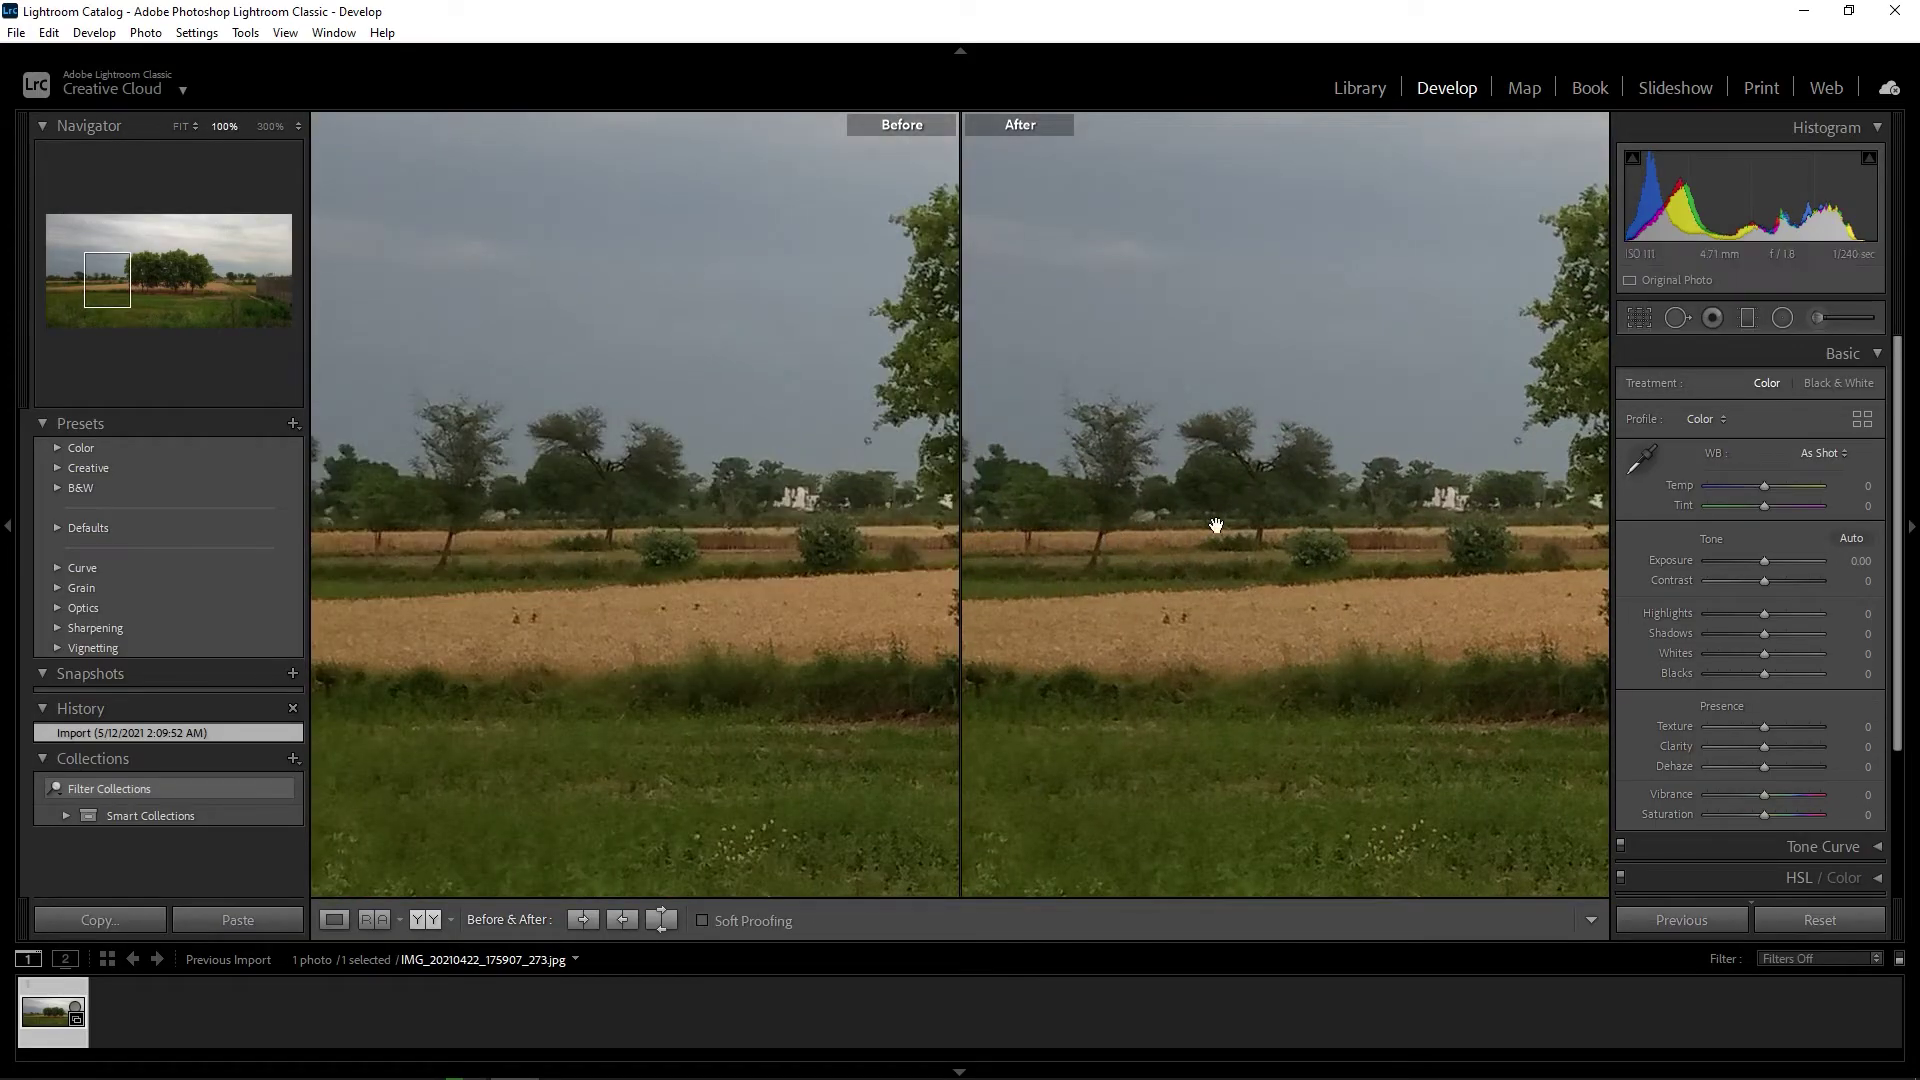
{"action": "left_click_drag", "start_coordinate": [1088, 523], "coordinate": [979, 620]}
{"action": "mouse_move", "coordinate": [1307, 562]}
{"action": "left_mouse_down"}
{"action": "mouse_move", "coordinate": [1235, 552]}
{"action": "mouse_move", "coordinate": [1230, 480]}
{"action": "left_mouse_up"}
{"action": "left_click_drag", "start_coordinate": [1384, 504], "coordinate": [1266, 380]}
{"action": "left_click_drag", "start_coordinate": [1269, 557], "coordinate": [1414, 475]}
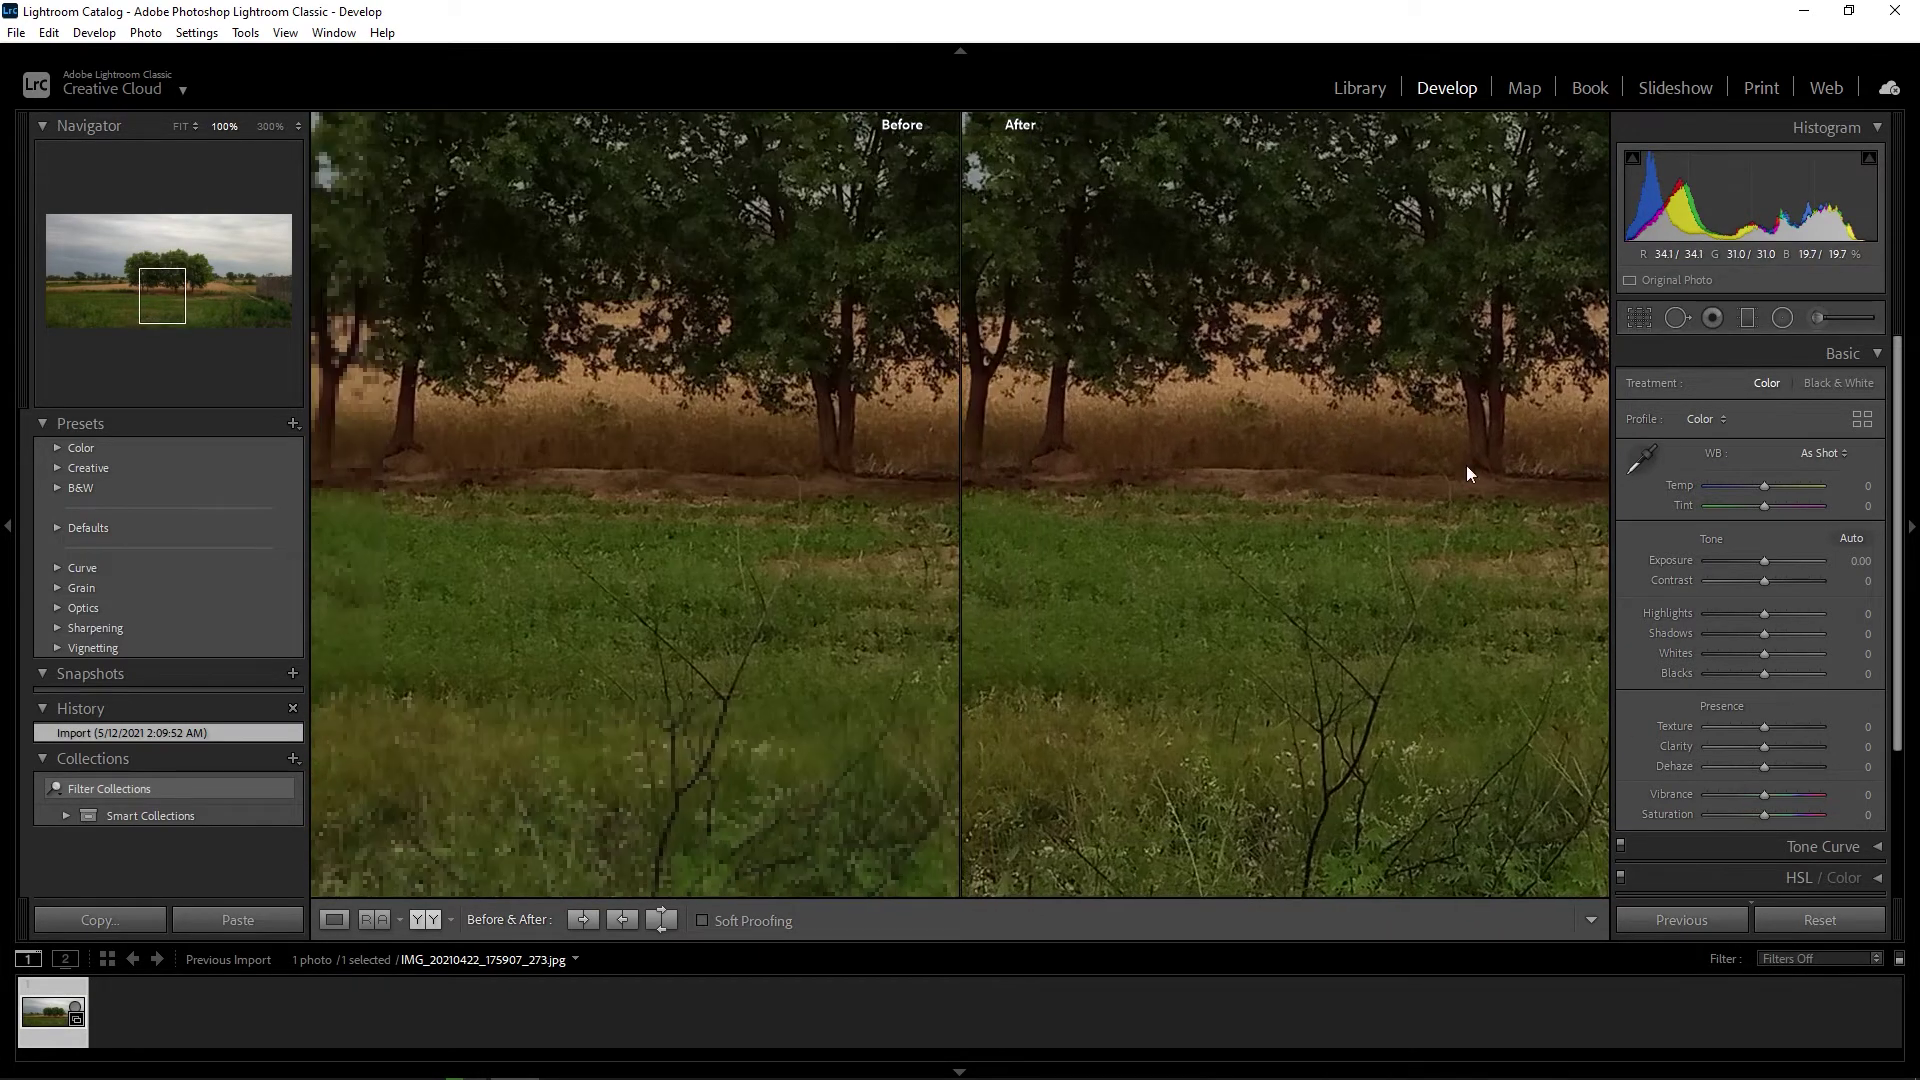
{"action": "left_click", "coordinate": [1211, 385]}
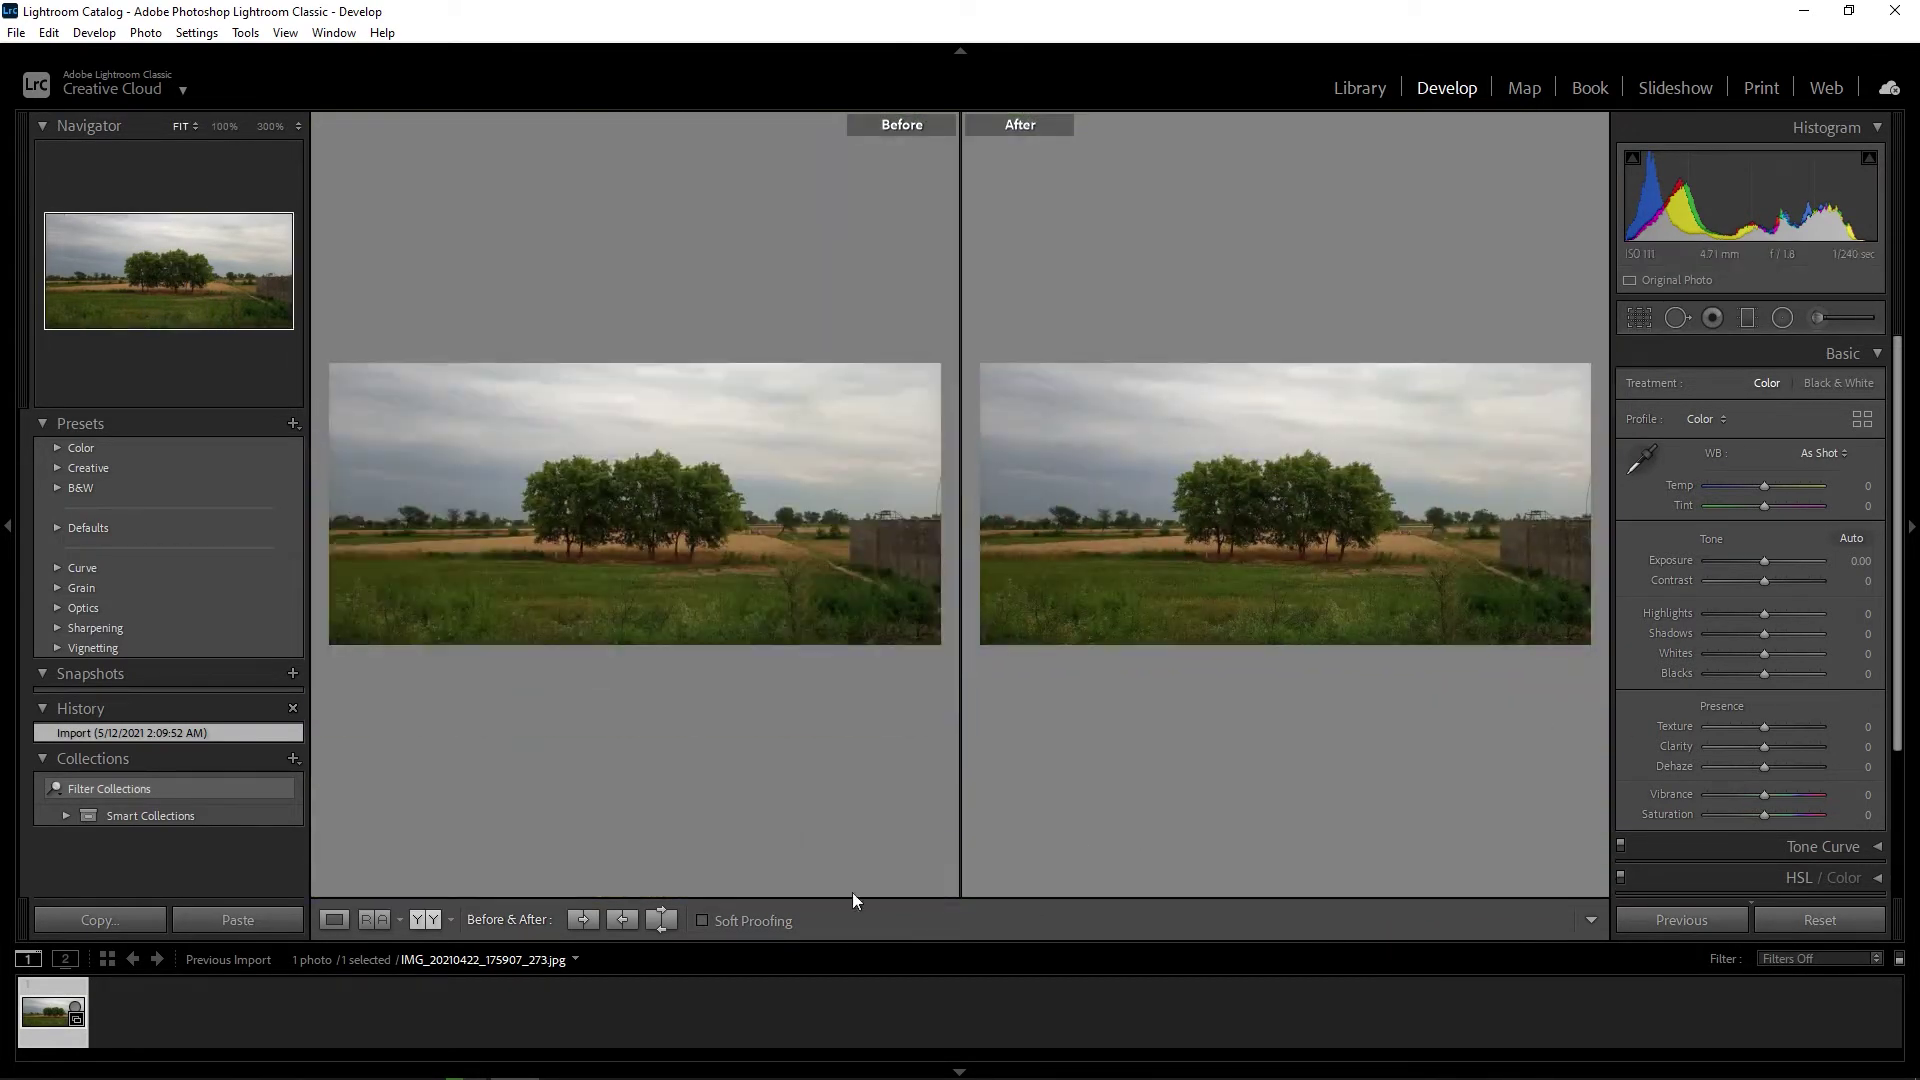
Cycle through the split, top/bottom and side-by-side Before/After layouts, then return to single-photo view
{"action": "left_click", "coordinate": [432, 923]}
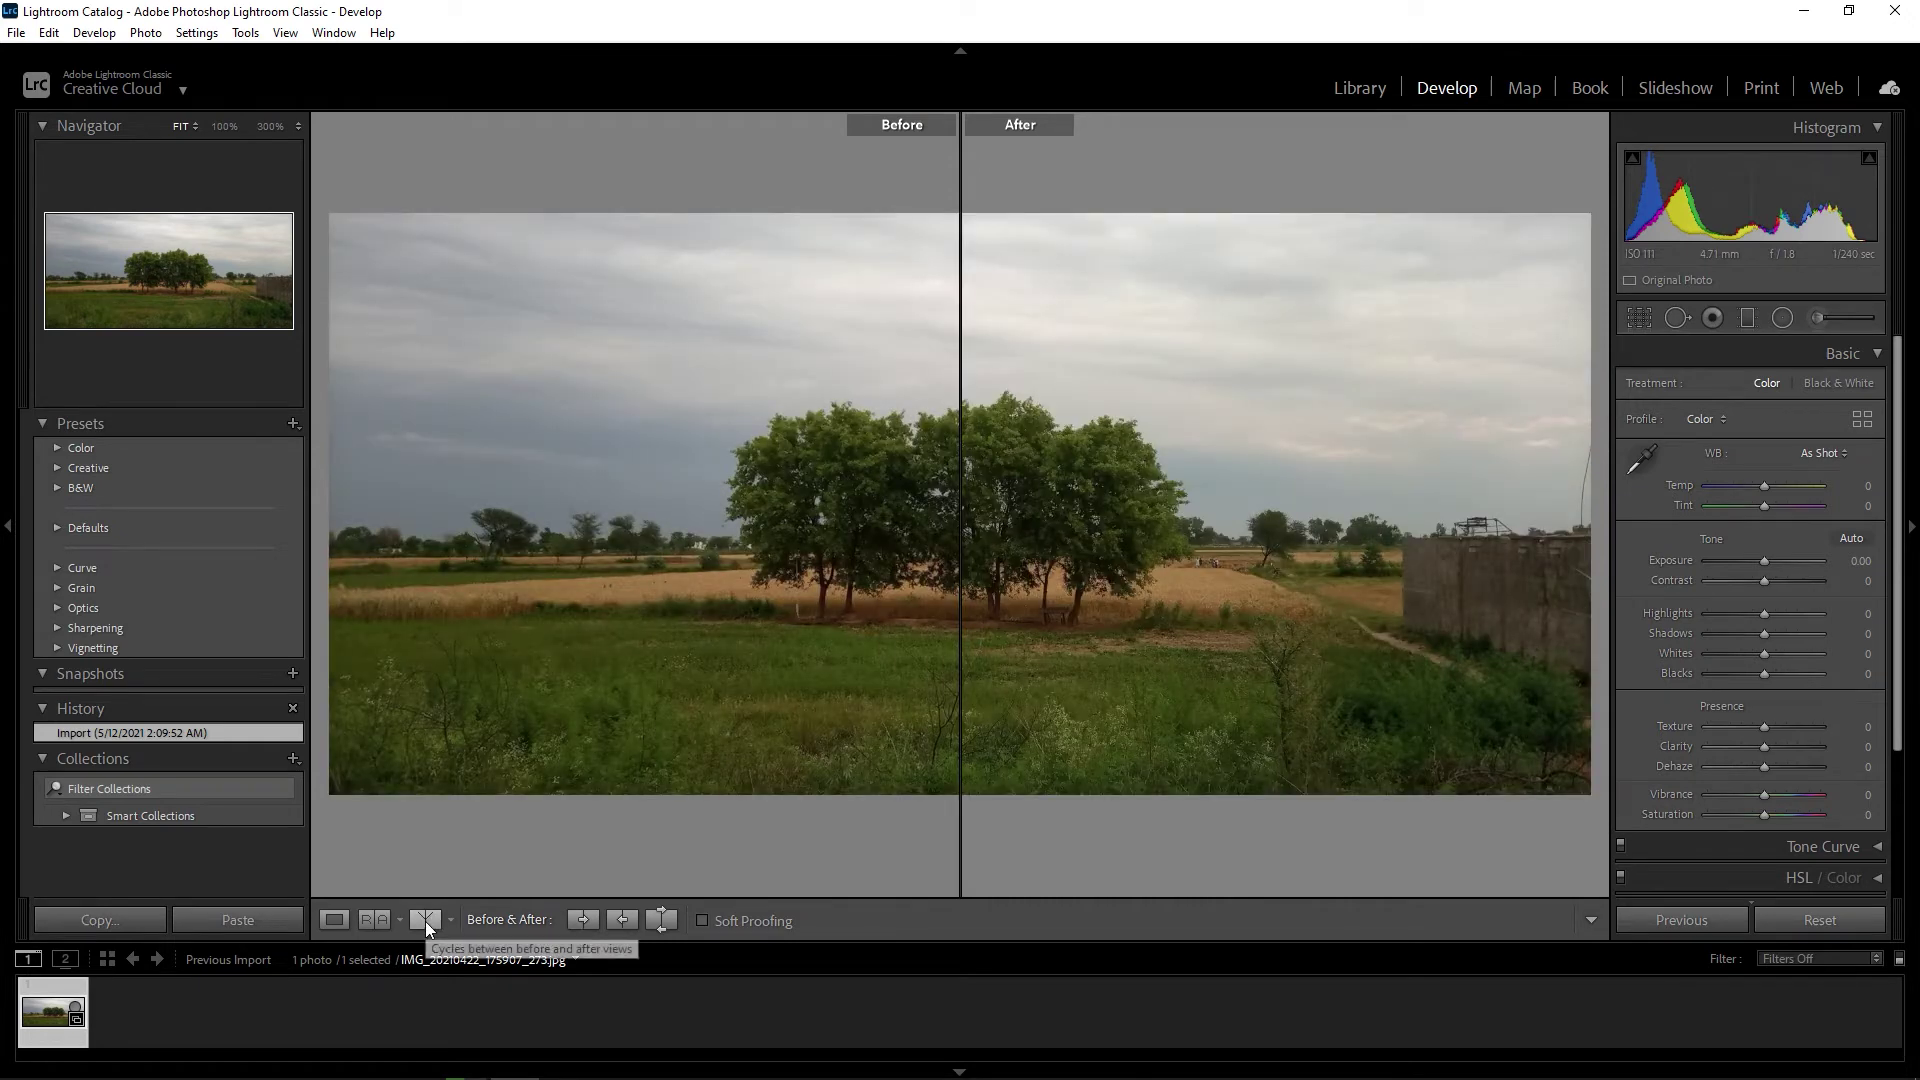
{"action": "left_click", "coordinate": [424, 920]}
{"action": "left_click", "coordinate": [432, 920]}
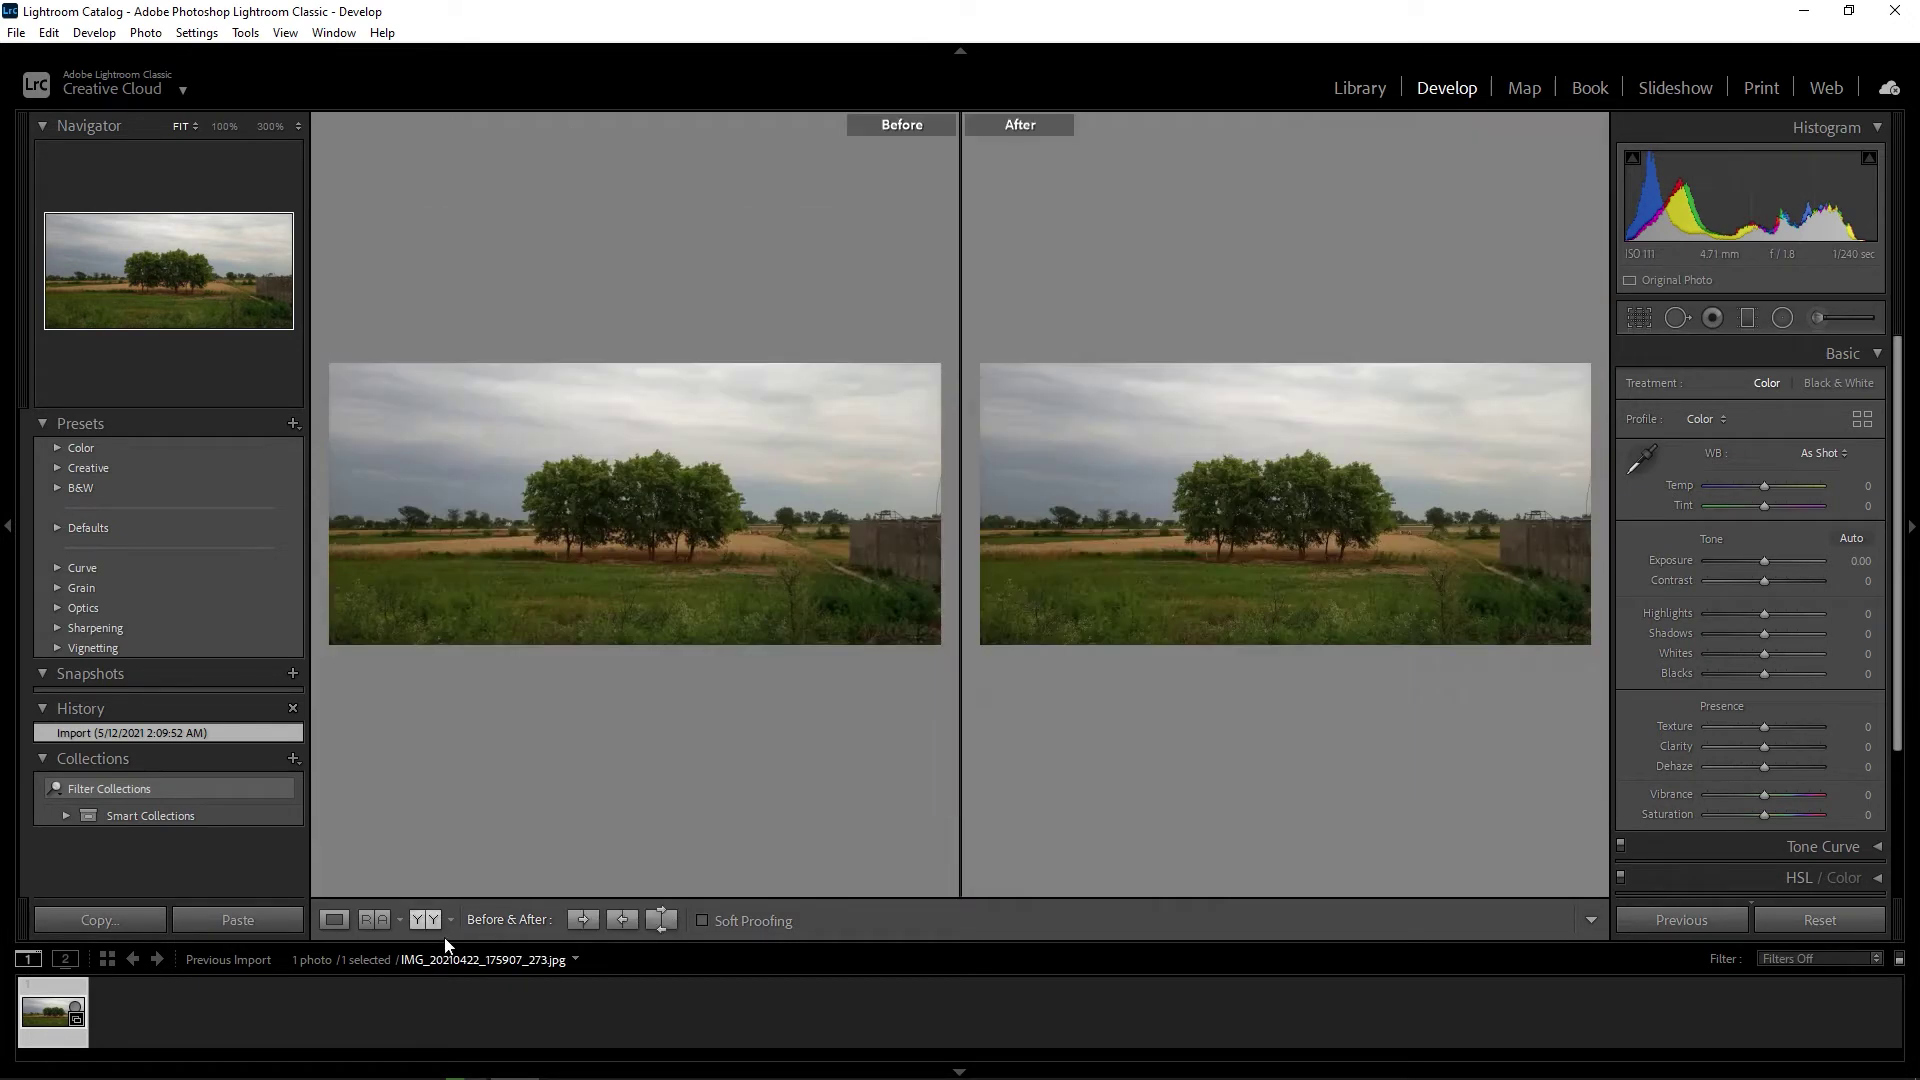
{"action": "left_click", "coordinate": [450, 920]}
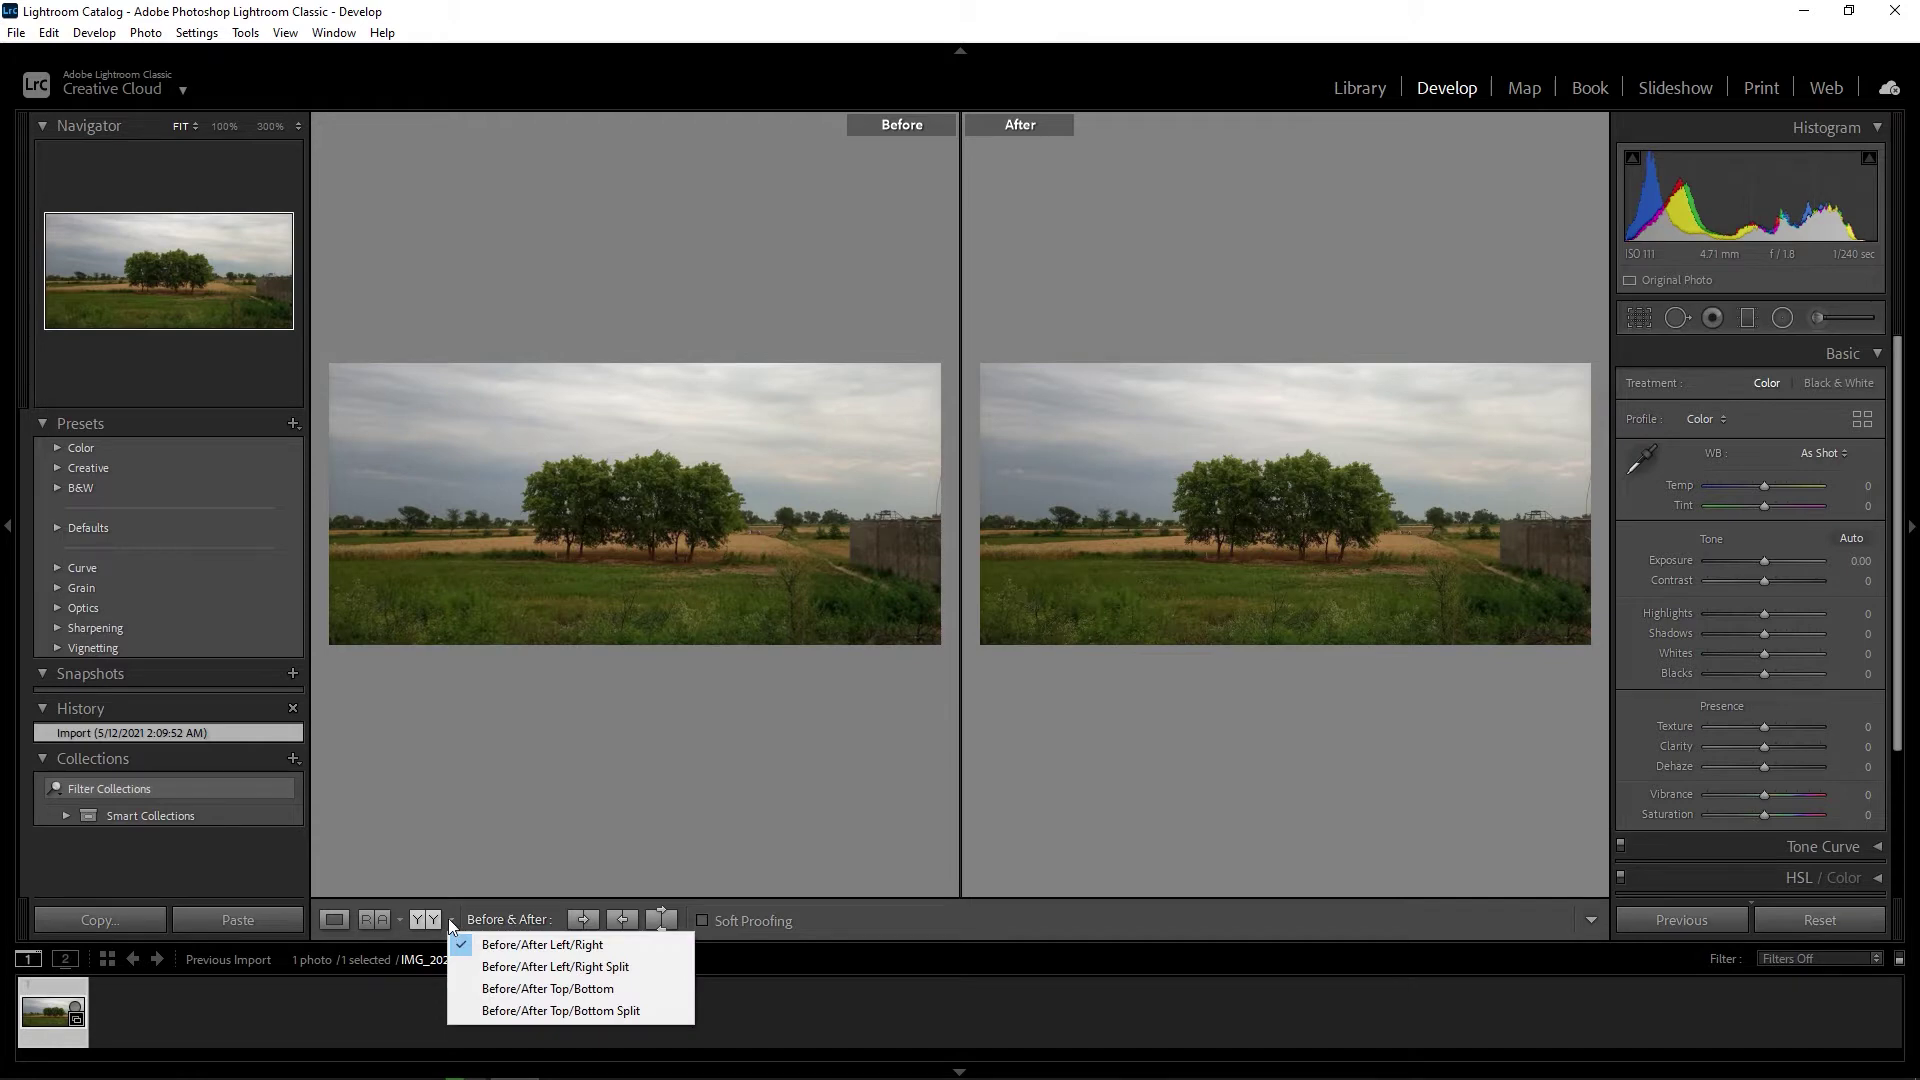
{"action": "left_click", "coordinate": [340, 919]}
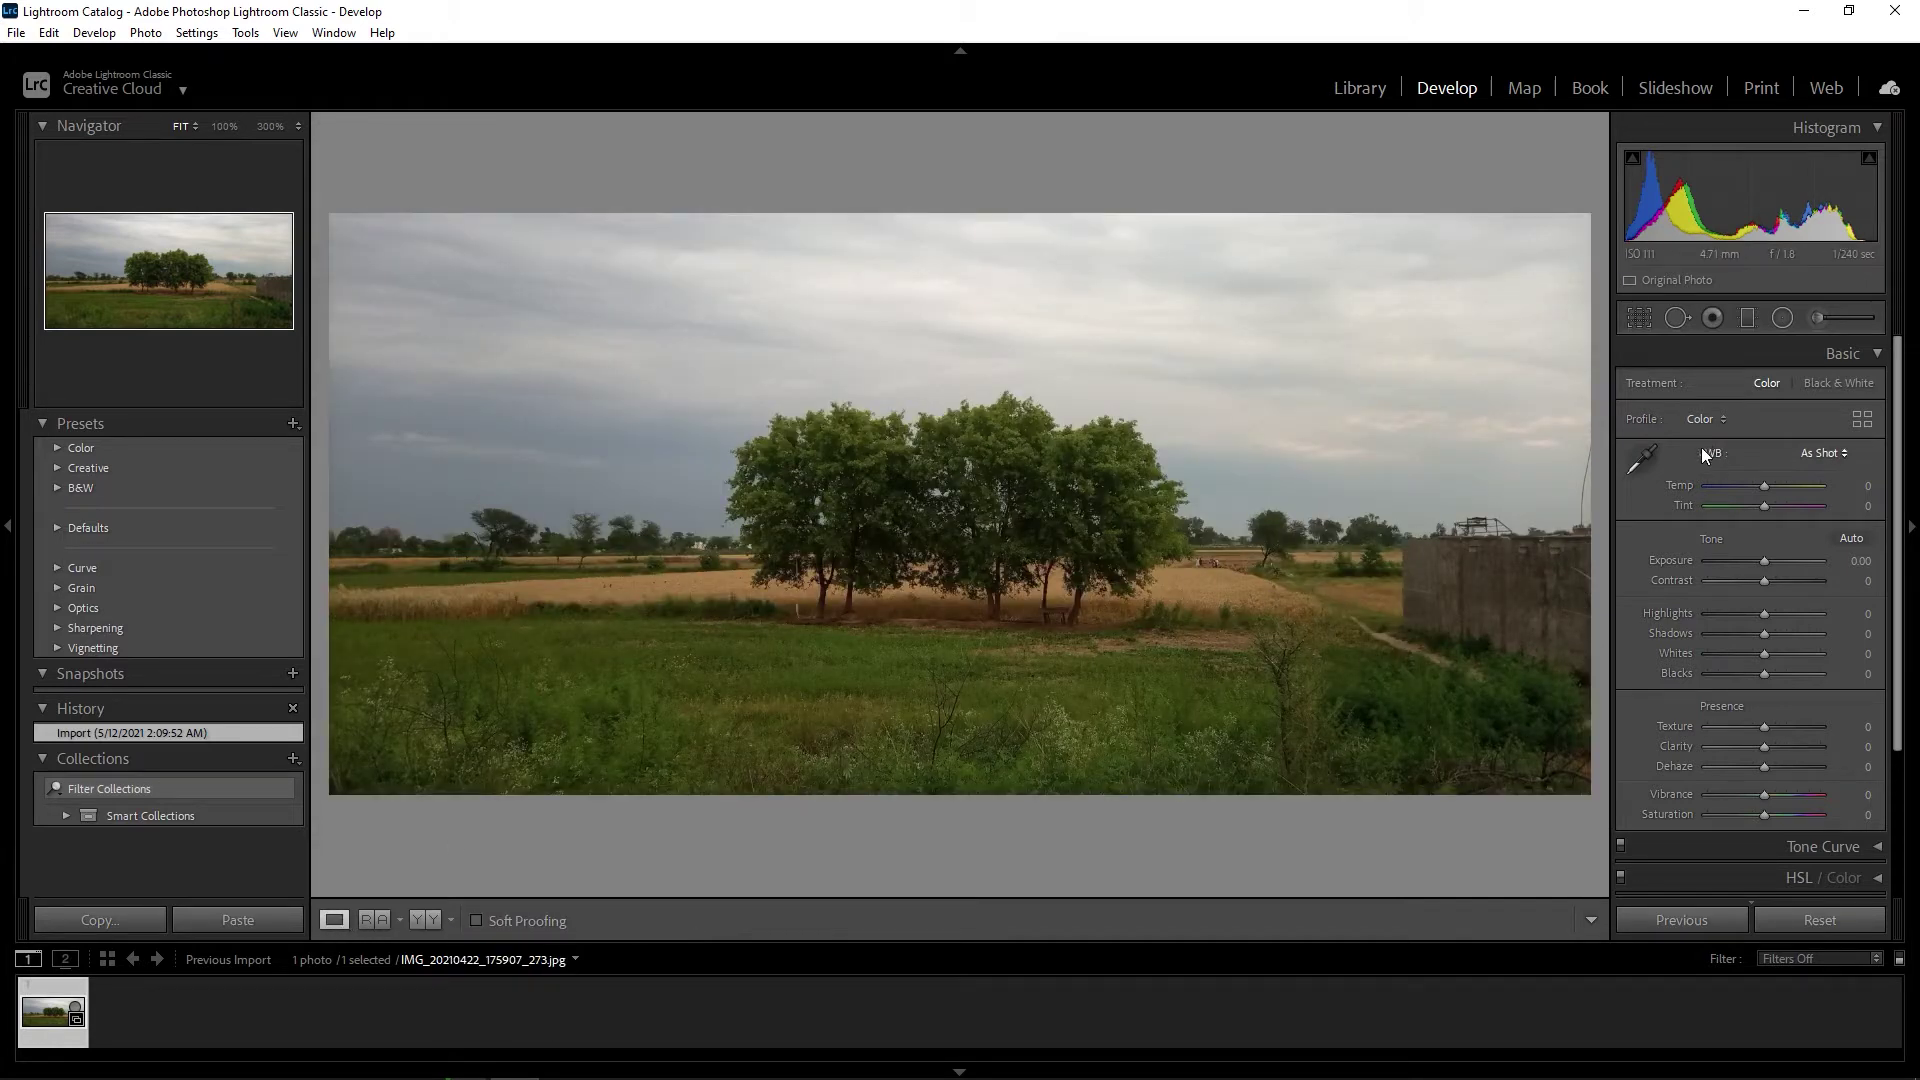
{"action": "left_click", "coordinate": [1647, 457]}
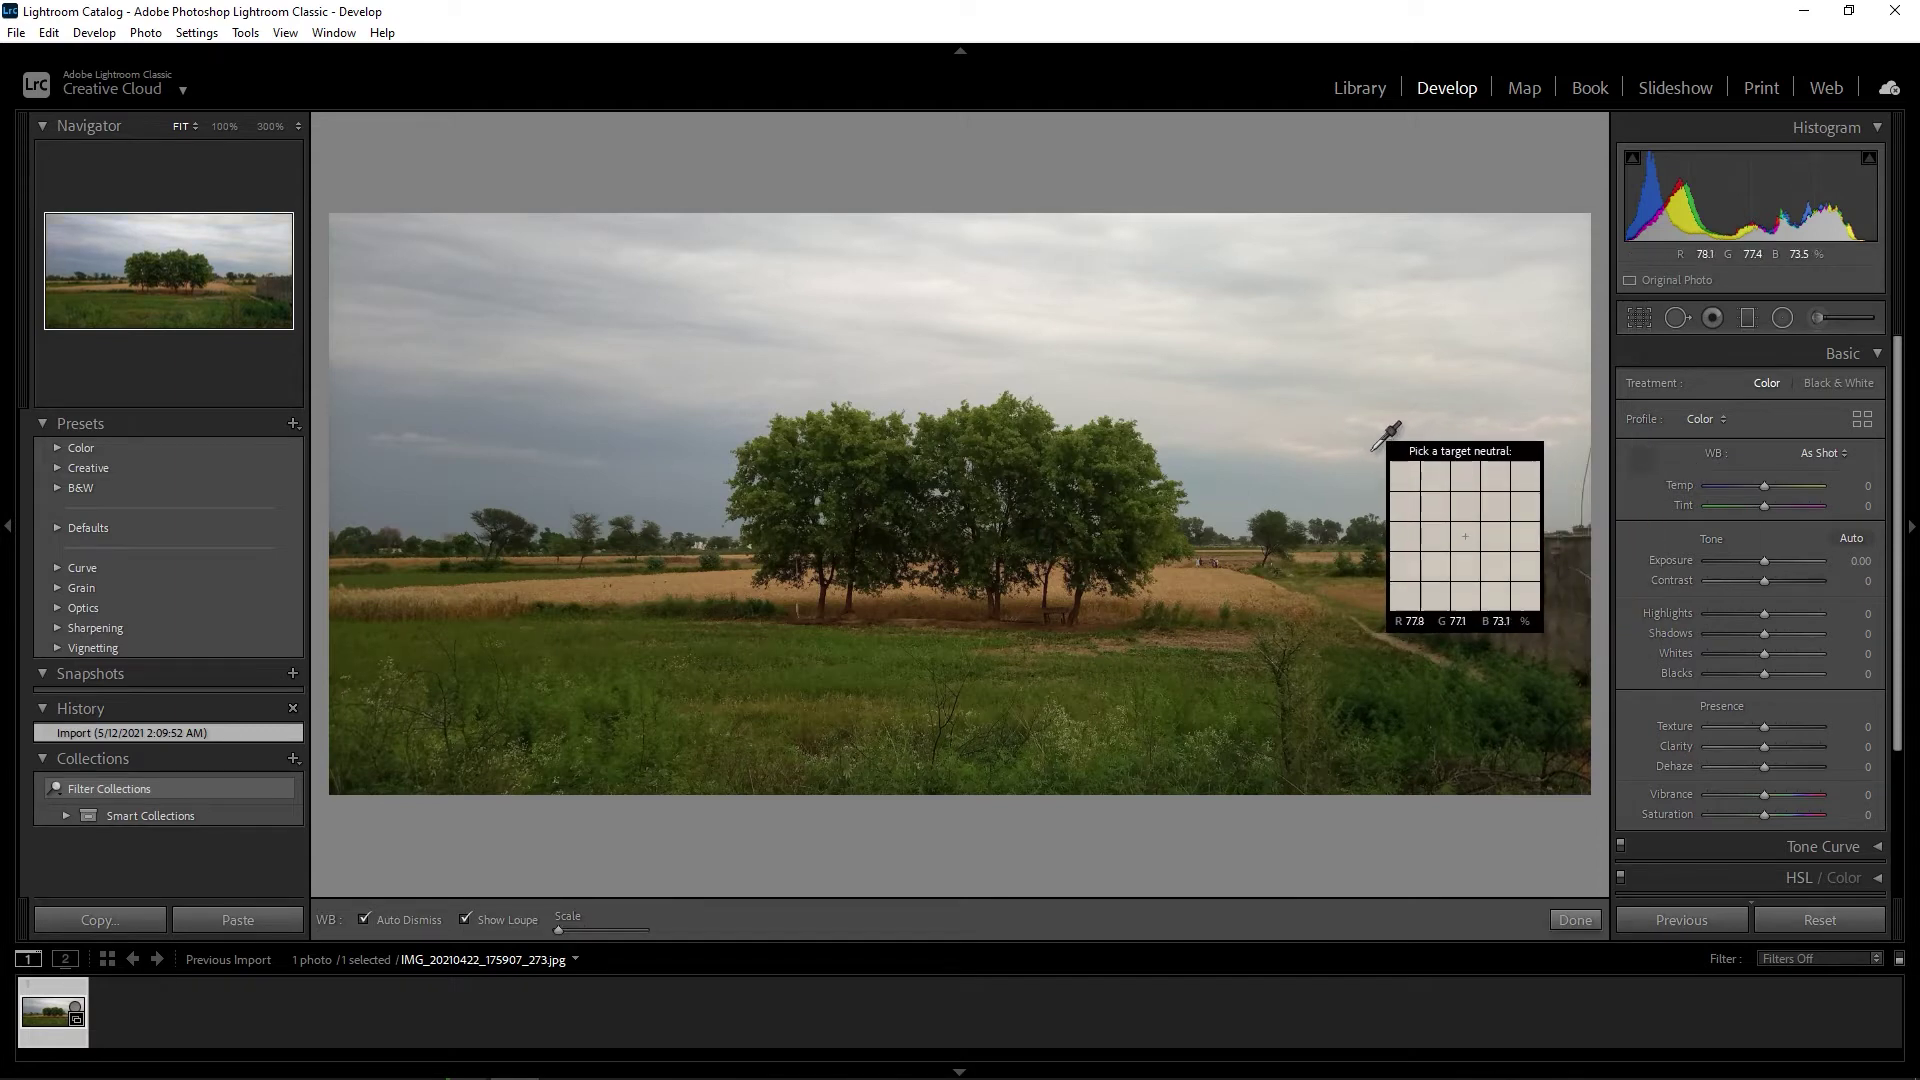
Sample the sky for neutral white balance and set Exposure +0.35, Highlights -100, Shadows +16
{"action": "left_click", "coordinate": [726, 291]}
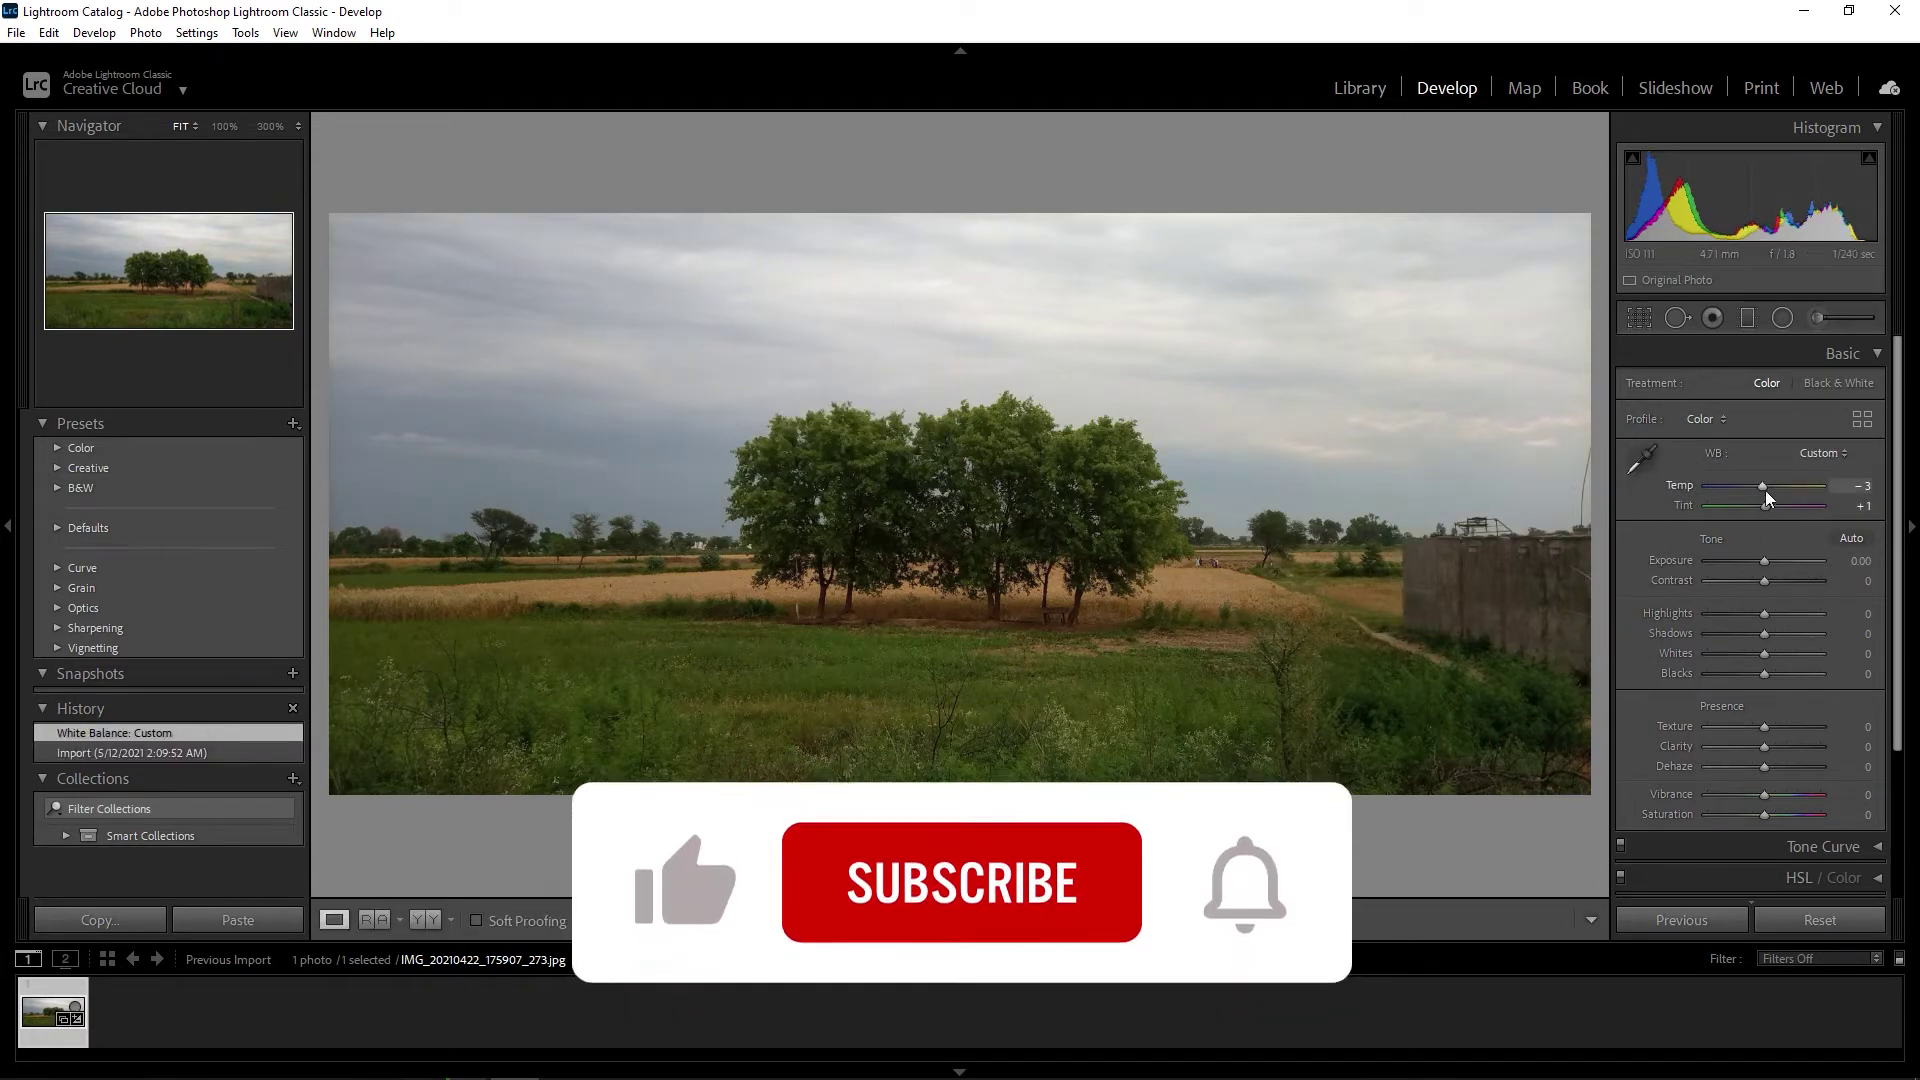
{"action": "scroll", "coordinate": [1720, 540], "scroll_direction": "down", "scroll_amount": 2}
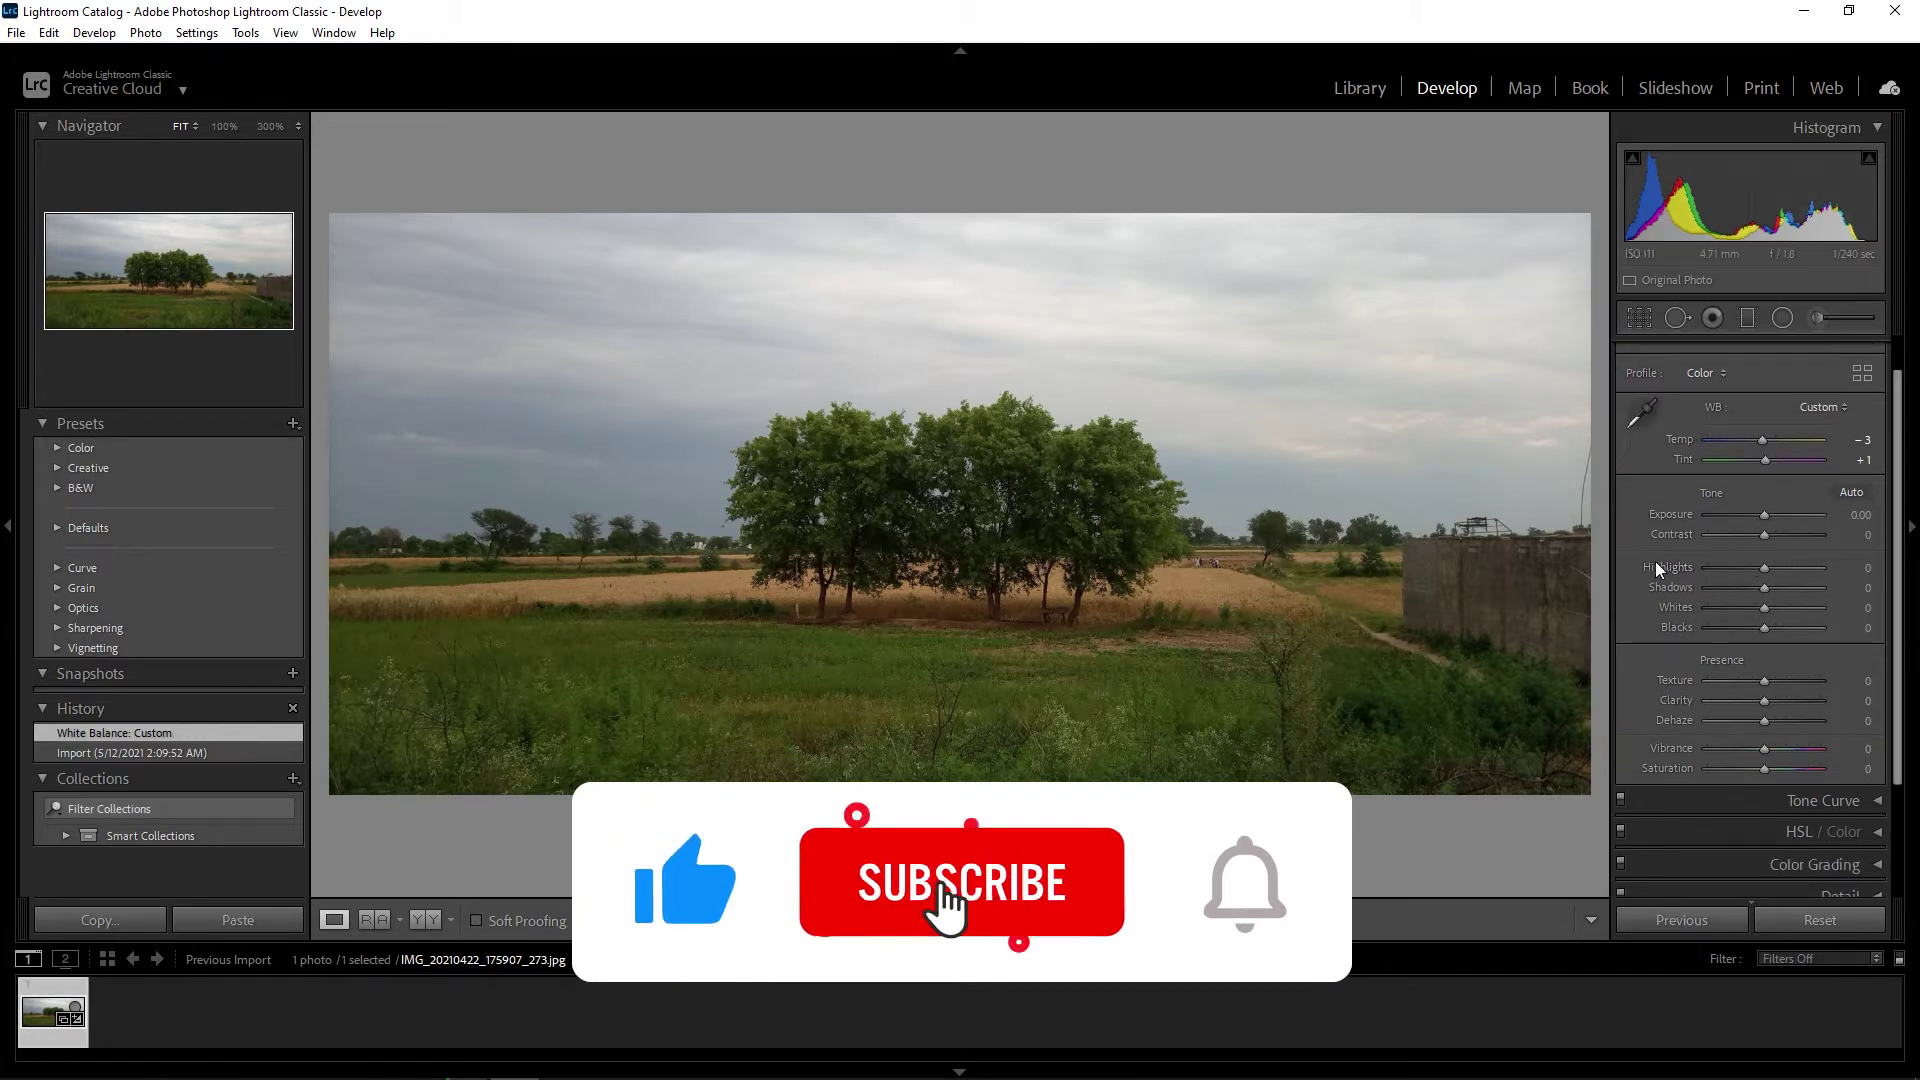
{"action": "left_click_drag", "start_coordinate": [1764, 516], "coordinate": [1772, 516]}
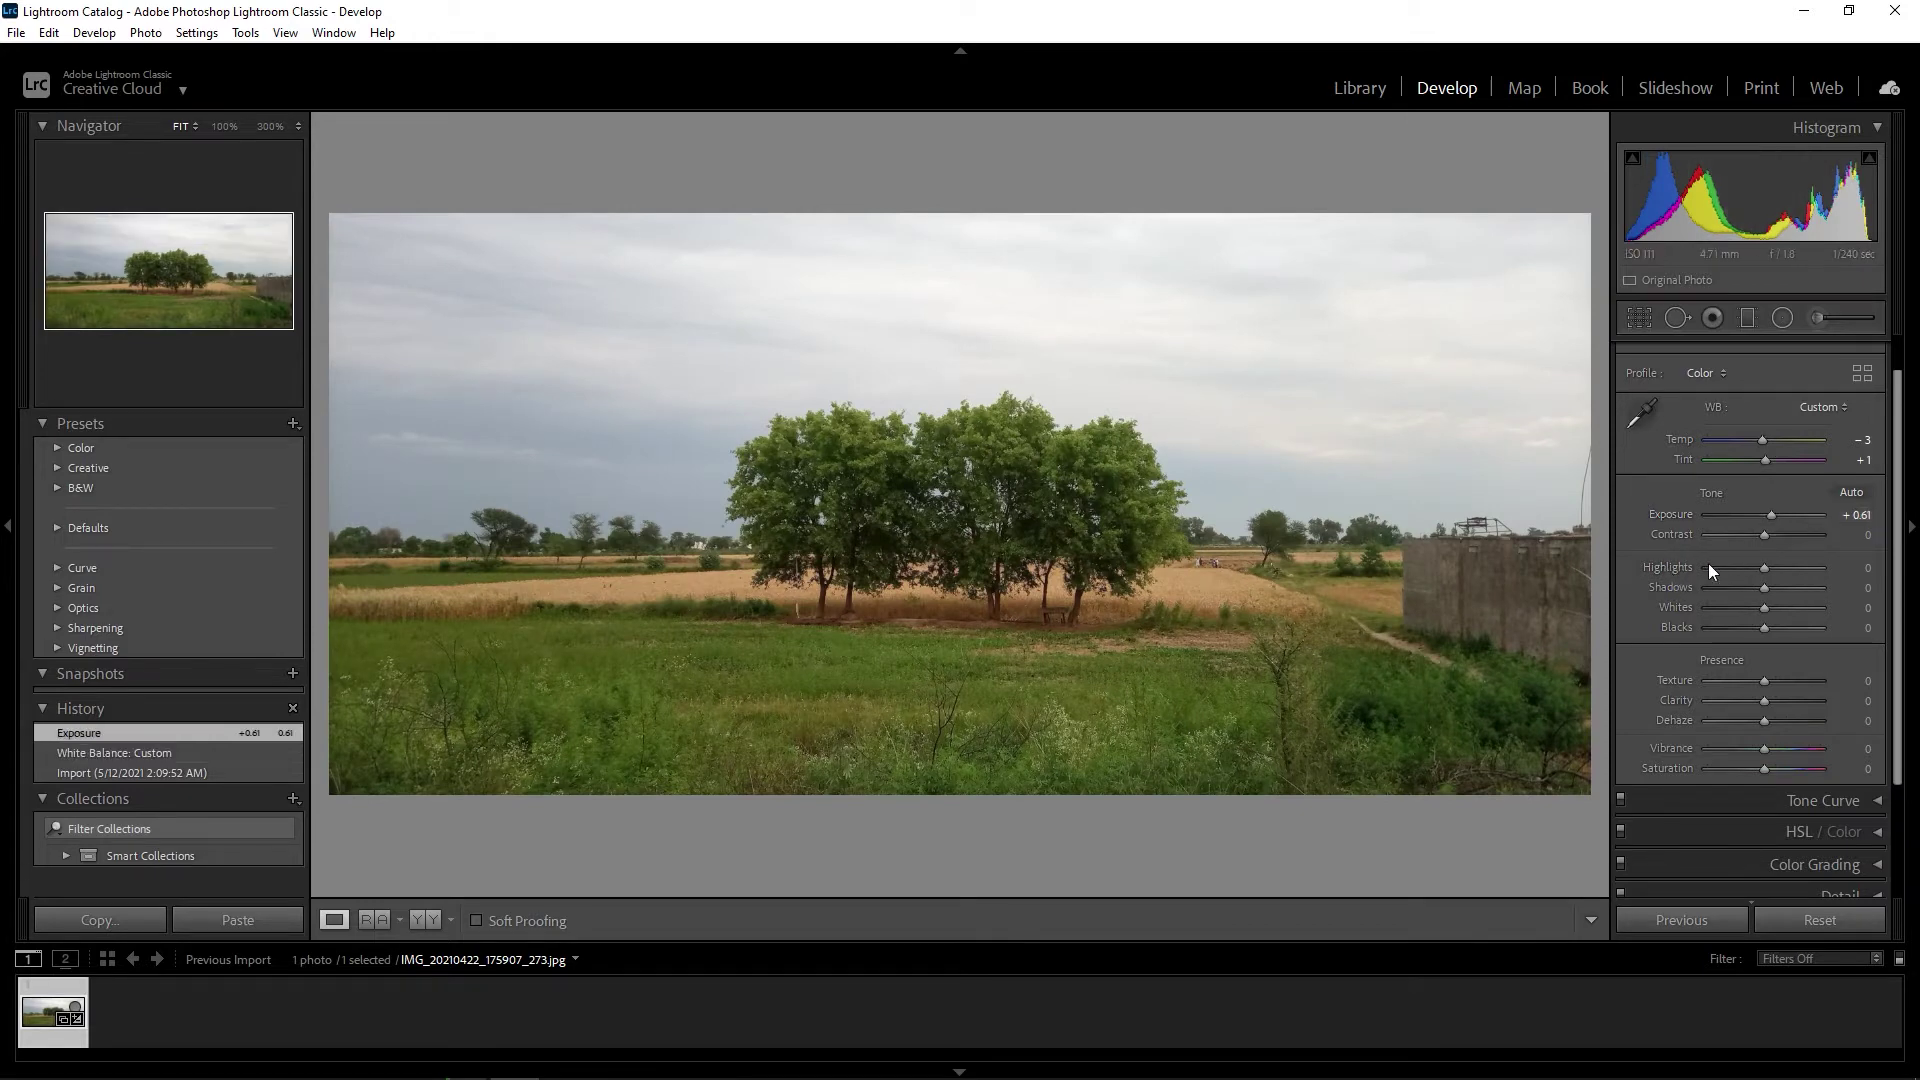
{"action": "left_click_drag", "start_coordinate": [1762, 566], "coordinate": [1658, 573]}
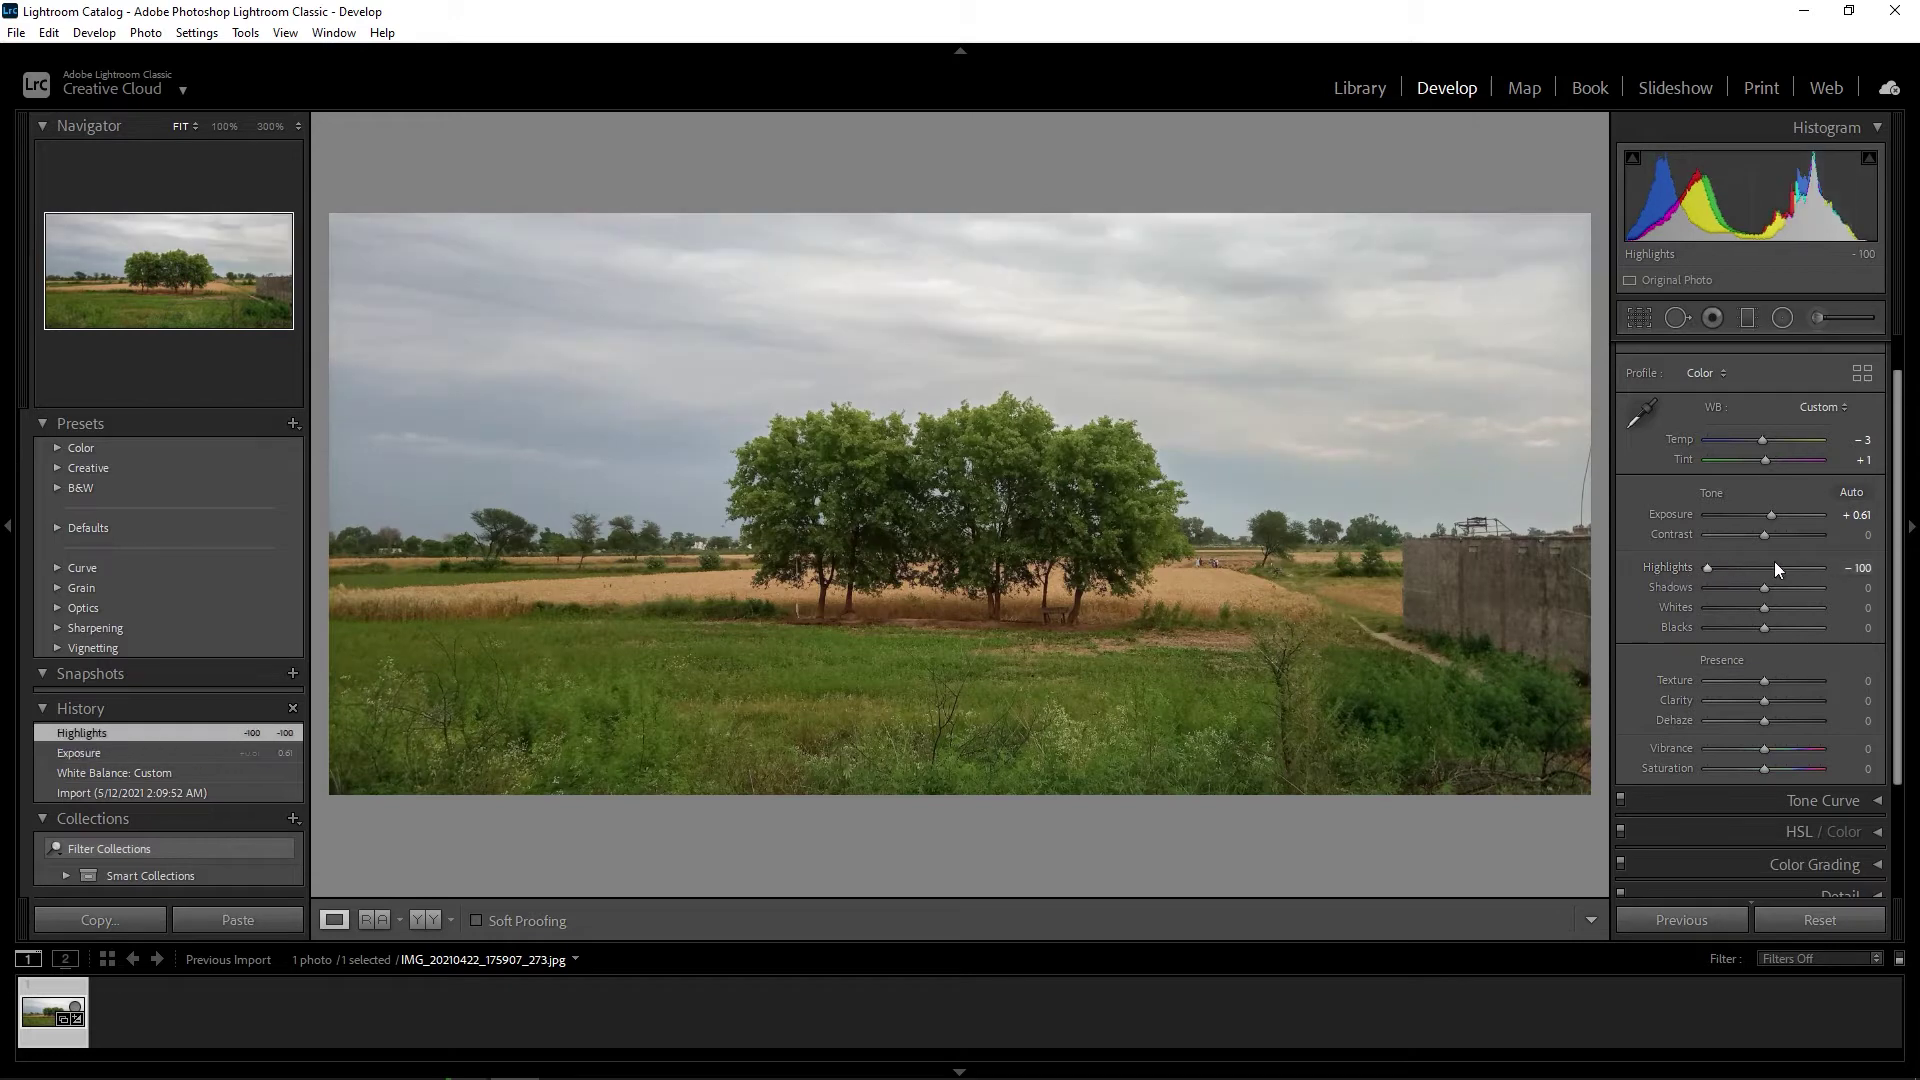
{"action": "left_click_drag", "start_coordinate": [1772, 514], "coordinate": [1768, 514]}
{"action": "mouse_move", "coordinate": [1763, 587]}
{"action": "left_mouse_down"}
{"action": "mouse_move", "coordinate": [1743, 606]}
{"action": "mouse_move", "coordinate": [1779, 606]}
{"action": "mouse_move", "coordinate": [1738, 609]}
{"action": "mouse_move", "coordinate": [1793, 609]}
{"action": "mouse_move", "coordinate": [1750, 628]}
{"action": "left_mouse_up"}
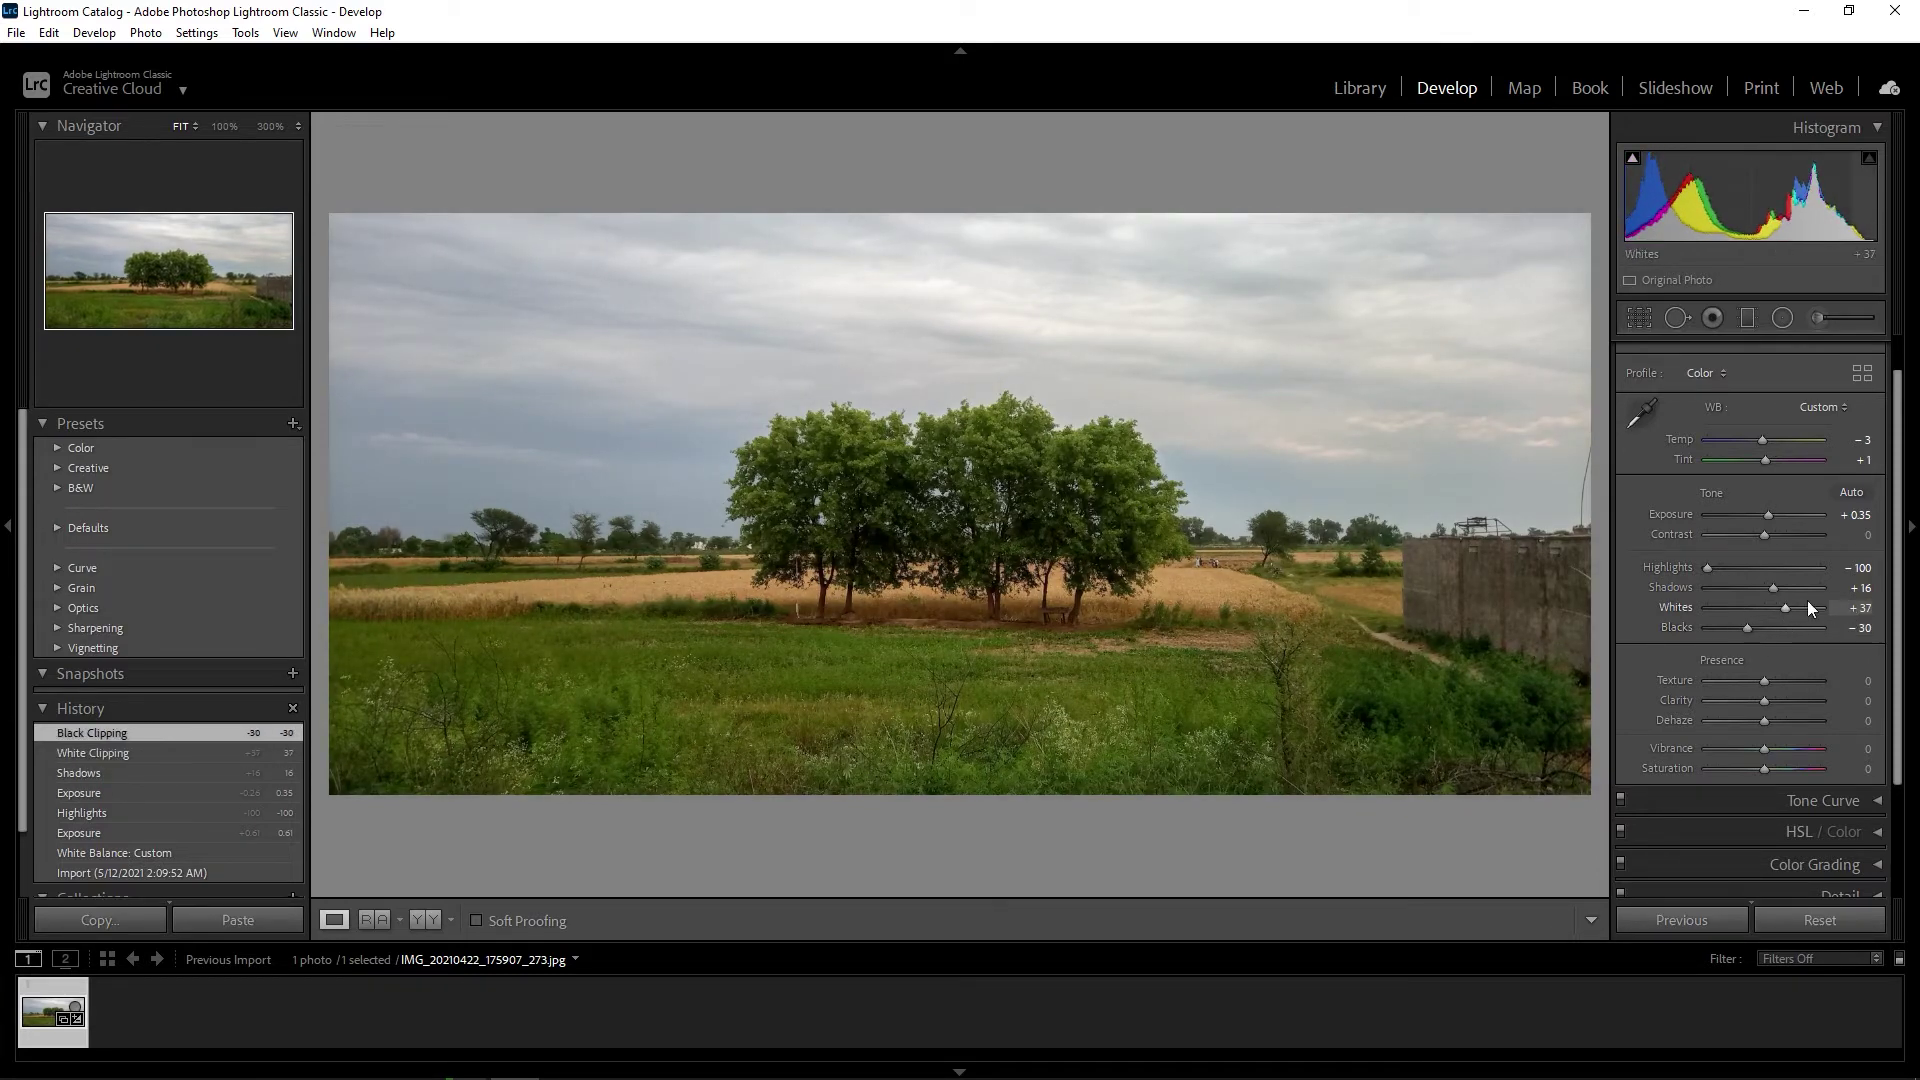
Set Texture to +19 and Clarity to +16 in the Presence section
{"action": "scroll", "coordinate": [1796, 622], "scroll_direction": "down", "scroll_amount": 2}
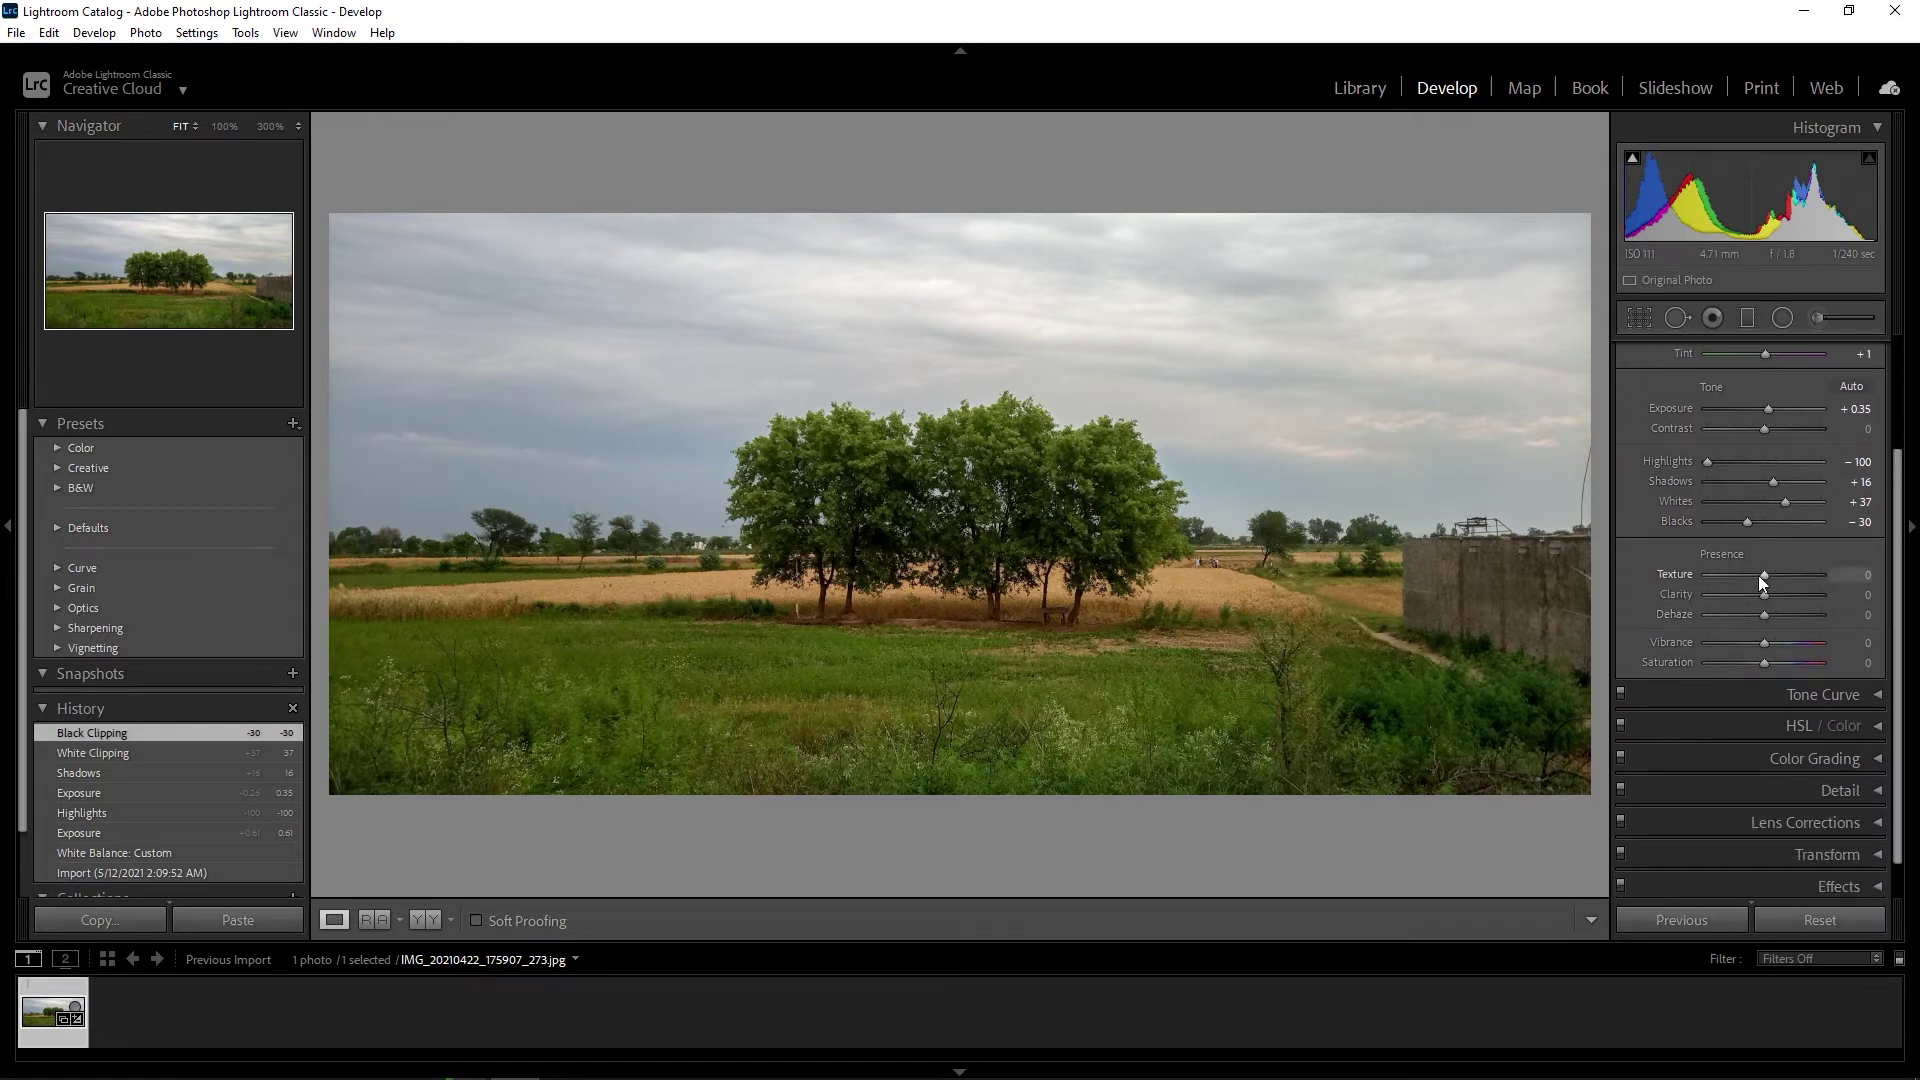
{"action": "left_click_drag", "start_coordinate": [1766, 573], "coordinate": [1773, 594]}
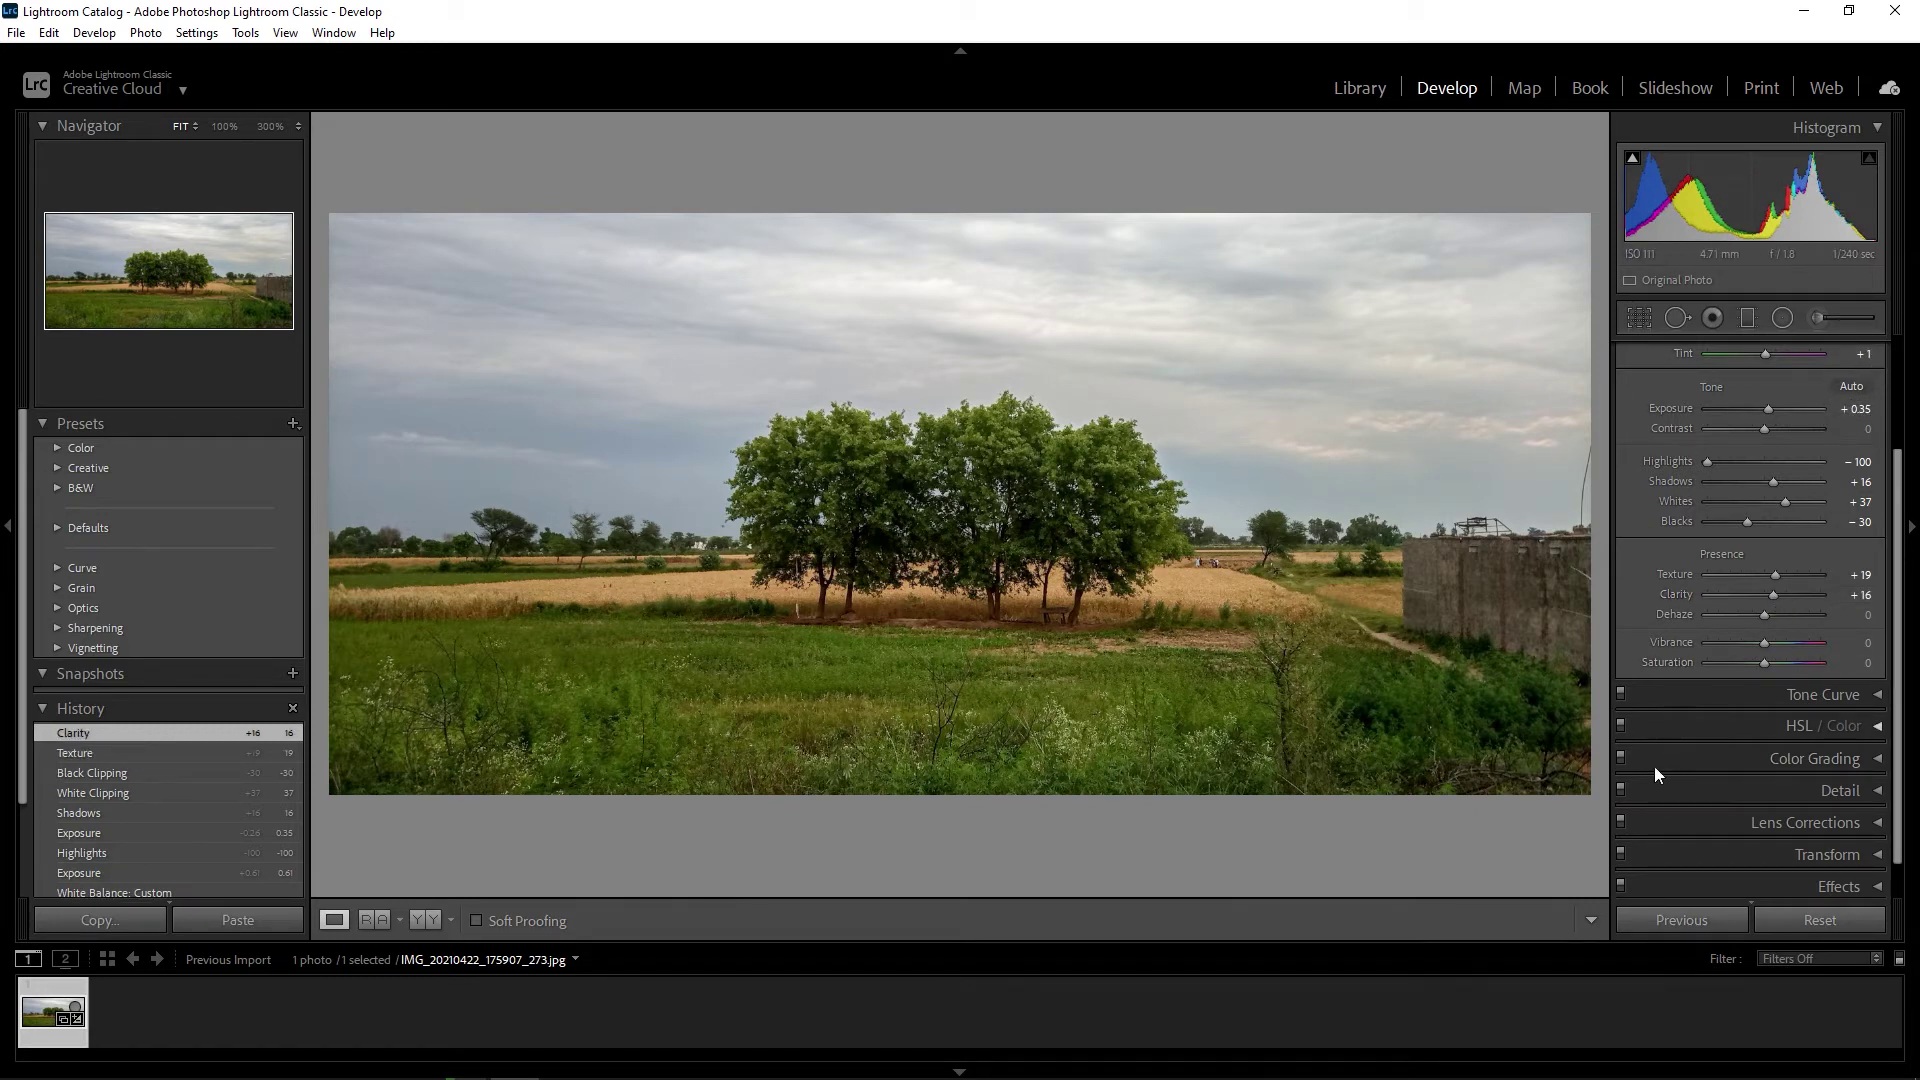
{"action": "left_click", "coordinate": [1718, 693]}
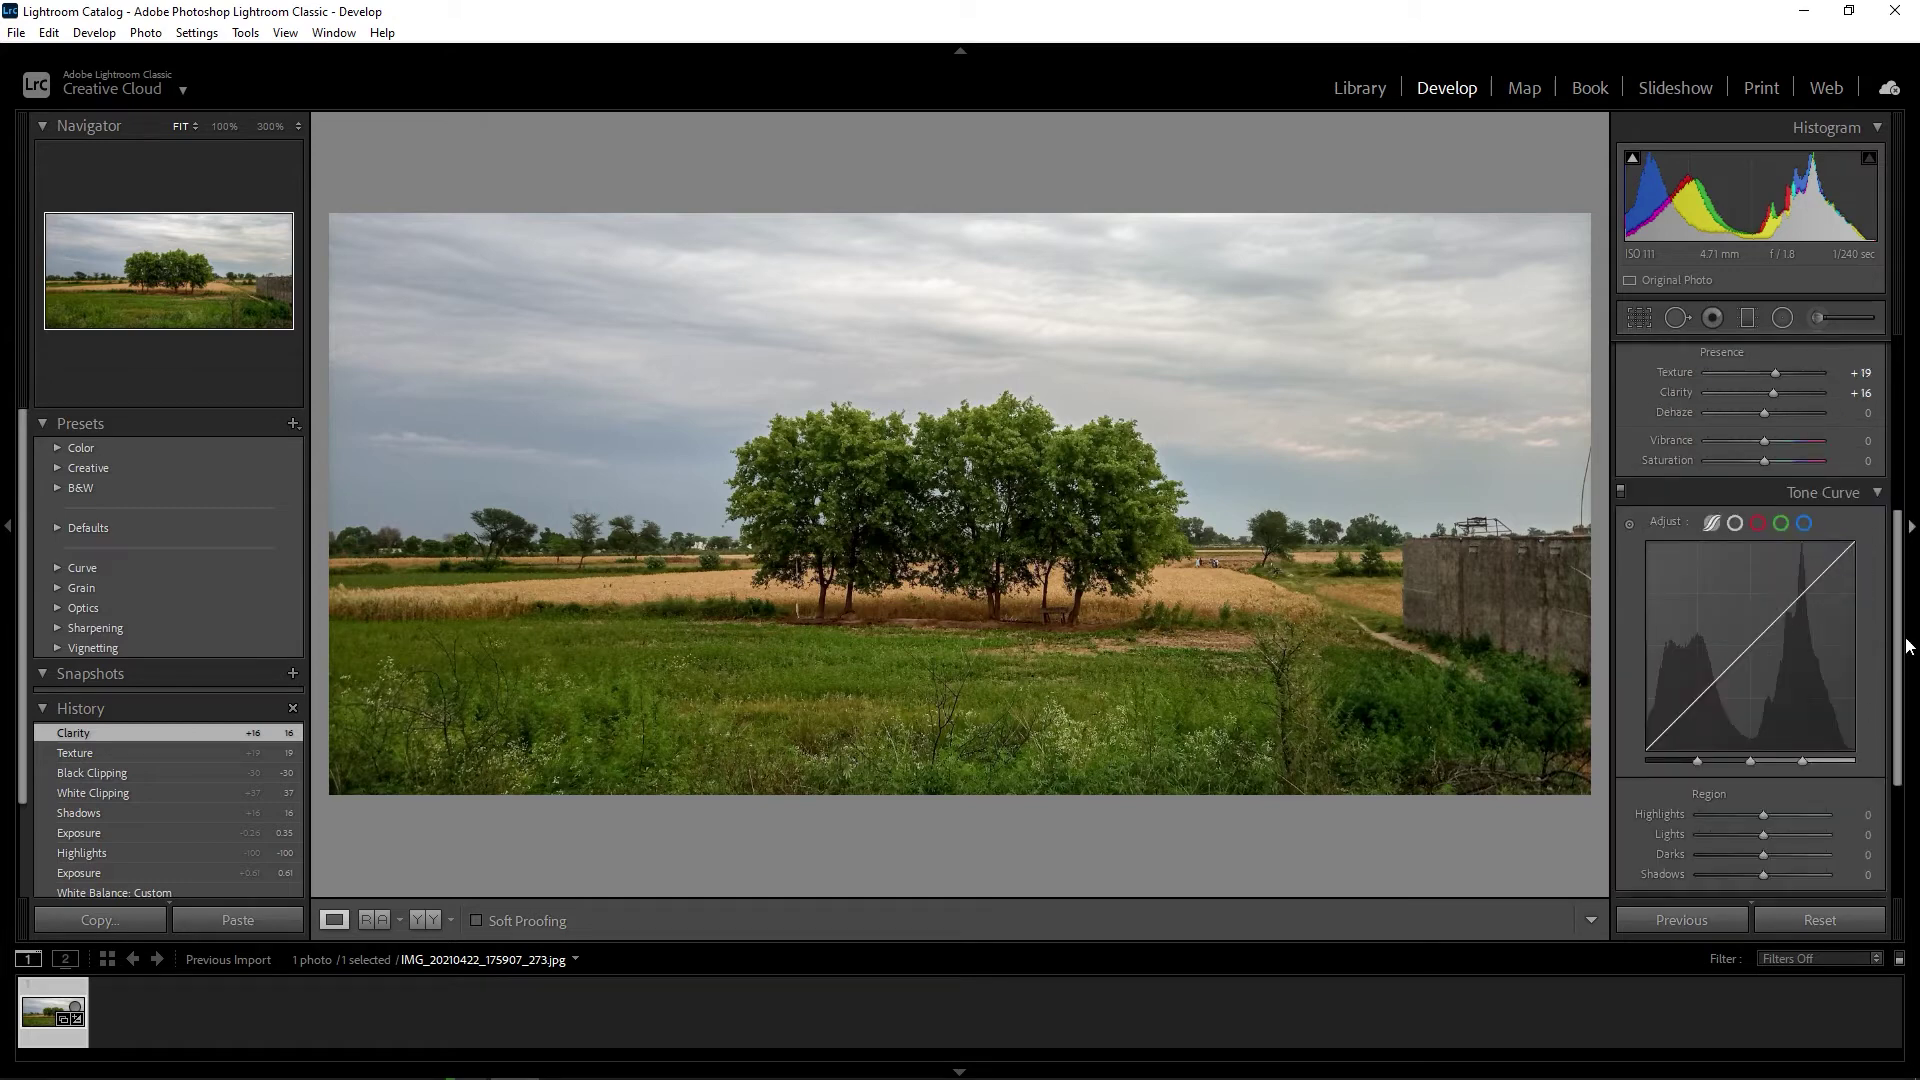
Set the tone curve Lights to +31 and Darks to about -30, toggling it to compare
{"action": "scroll", "coordinate": [1868, 704], "scroll_direction": "down", "scroll_amount": 2}
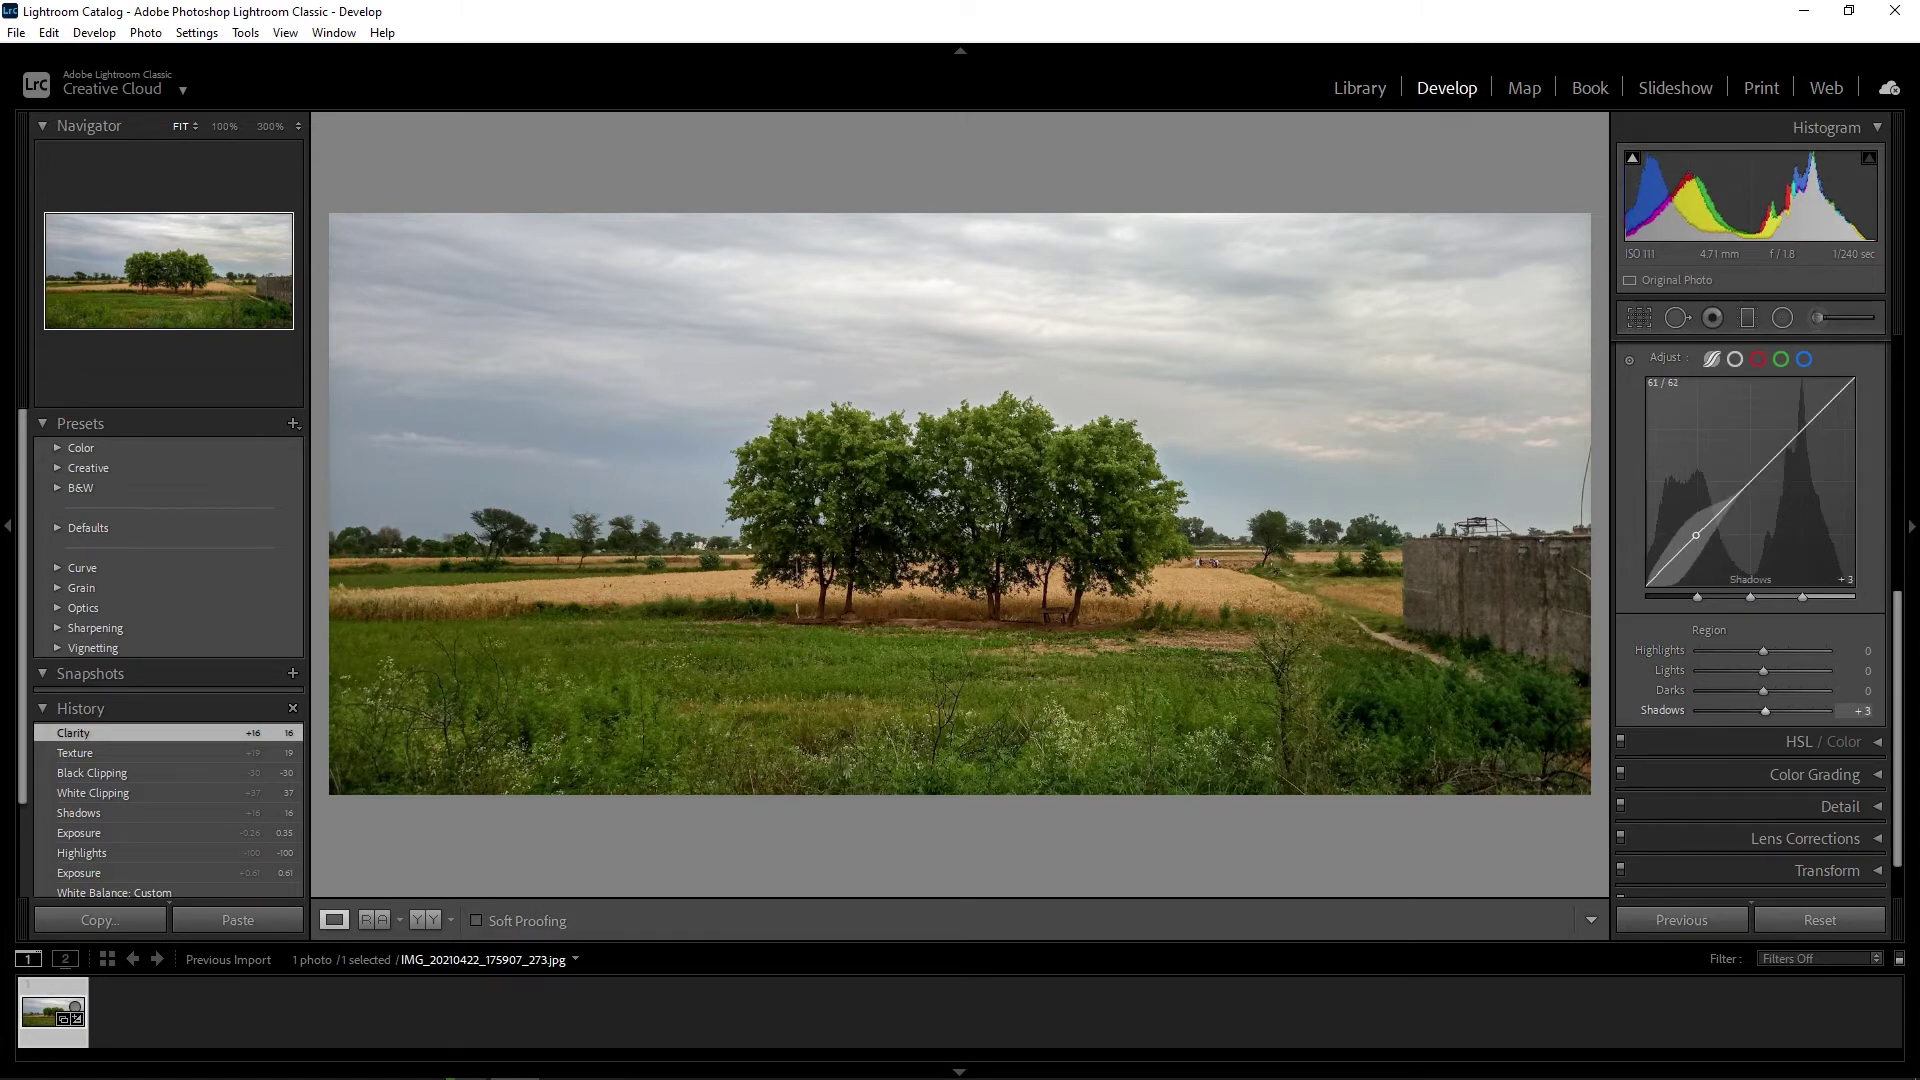
{"action": "left_click_drag", "start_coordinate": [1698, 546], "coordinate": [1697, 538]}
{"action": "left_click_drag", "start_coordinate": [1808, 444], "coordinate": [1805, 410]}
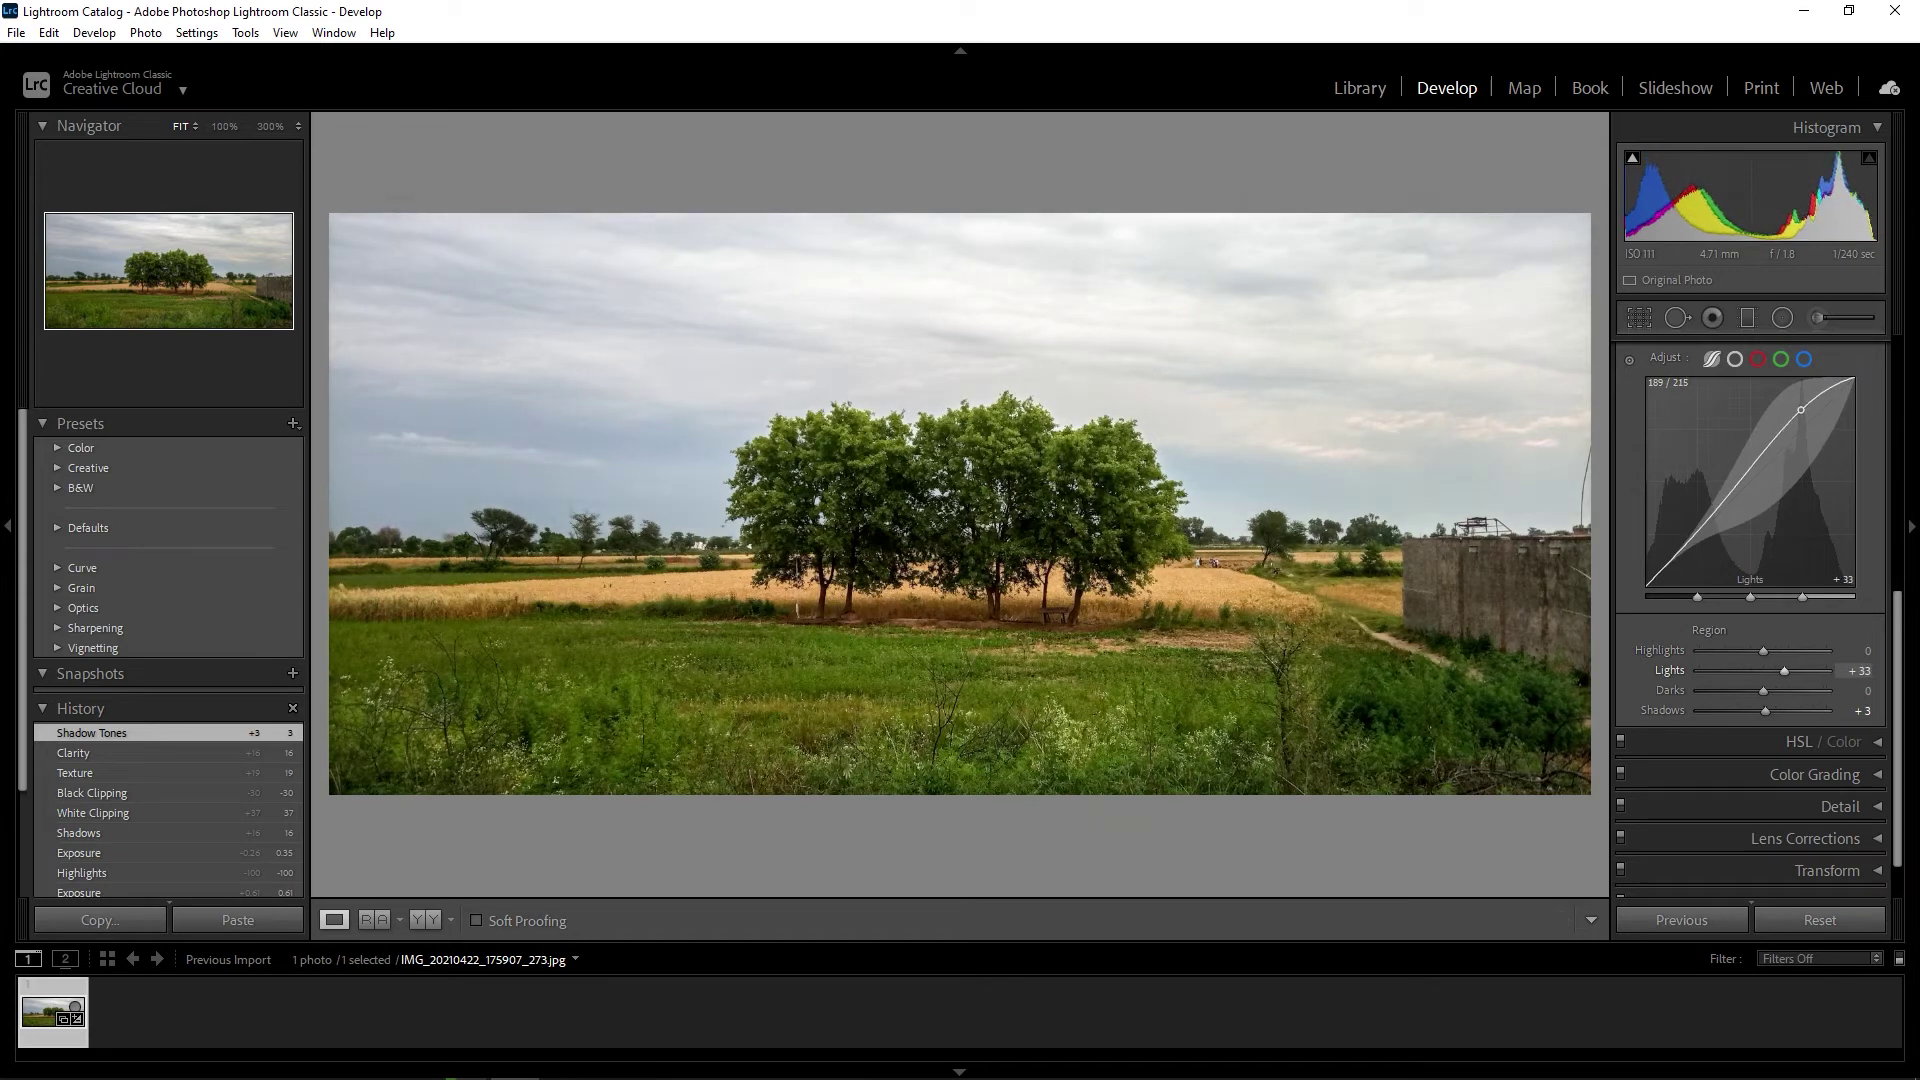
{"action": "left_click_drag", "start_coordinate": [1801, 410], "coordinate": [1801, 412]}
{"action": "mouse_move", "coordinate": [1694, 566]}
{"action": "left_mouse_down"}
{"action": "mouse_move", "coordinate": [1695, 600]}
{"action": "mouse_move", "coordinate": [1691, 548]}
{"action": "left_mouse_up"}
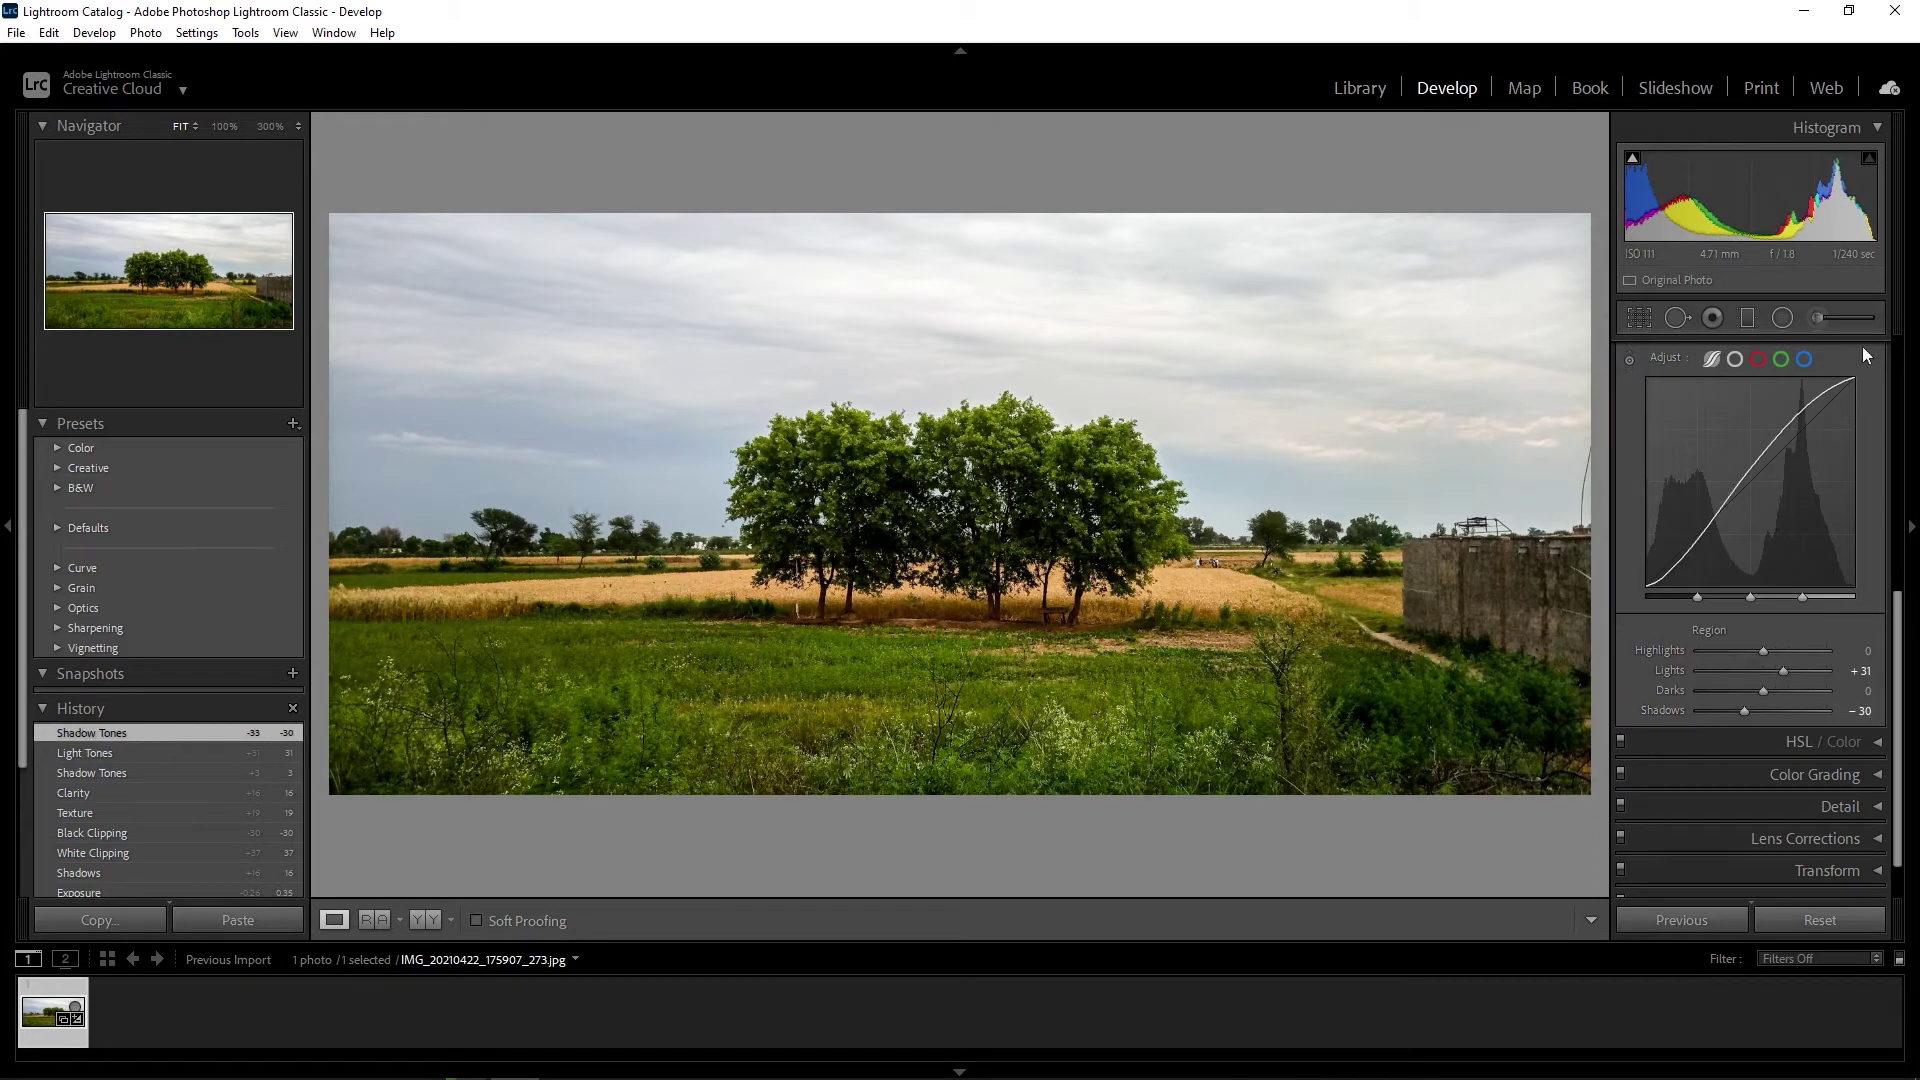
{"action": "scroll", "coordinate": [1899, 678], "scroll_direction": "up", "scroll_amount": 3}
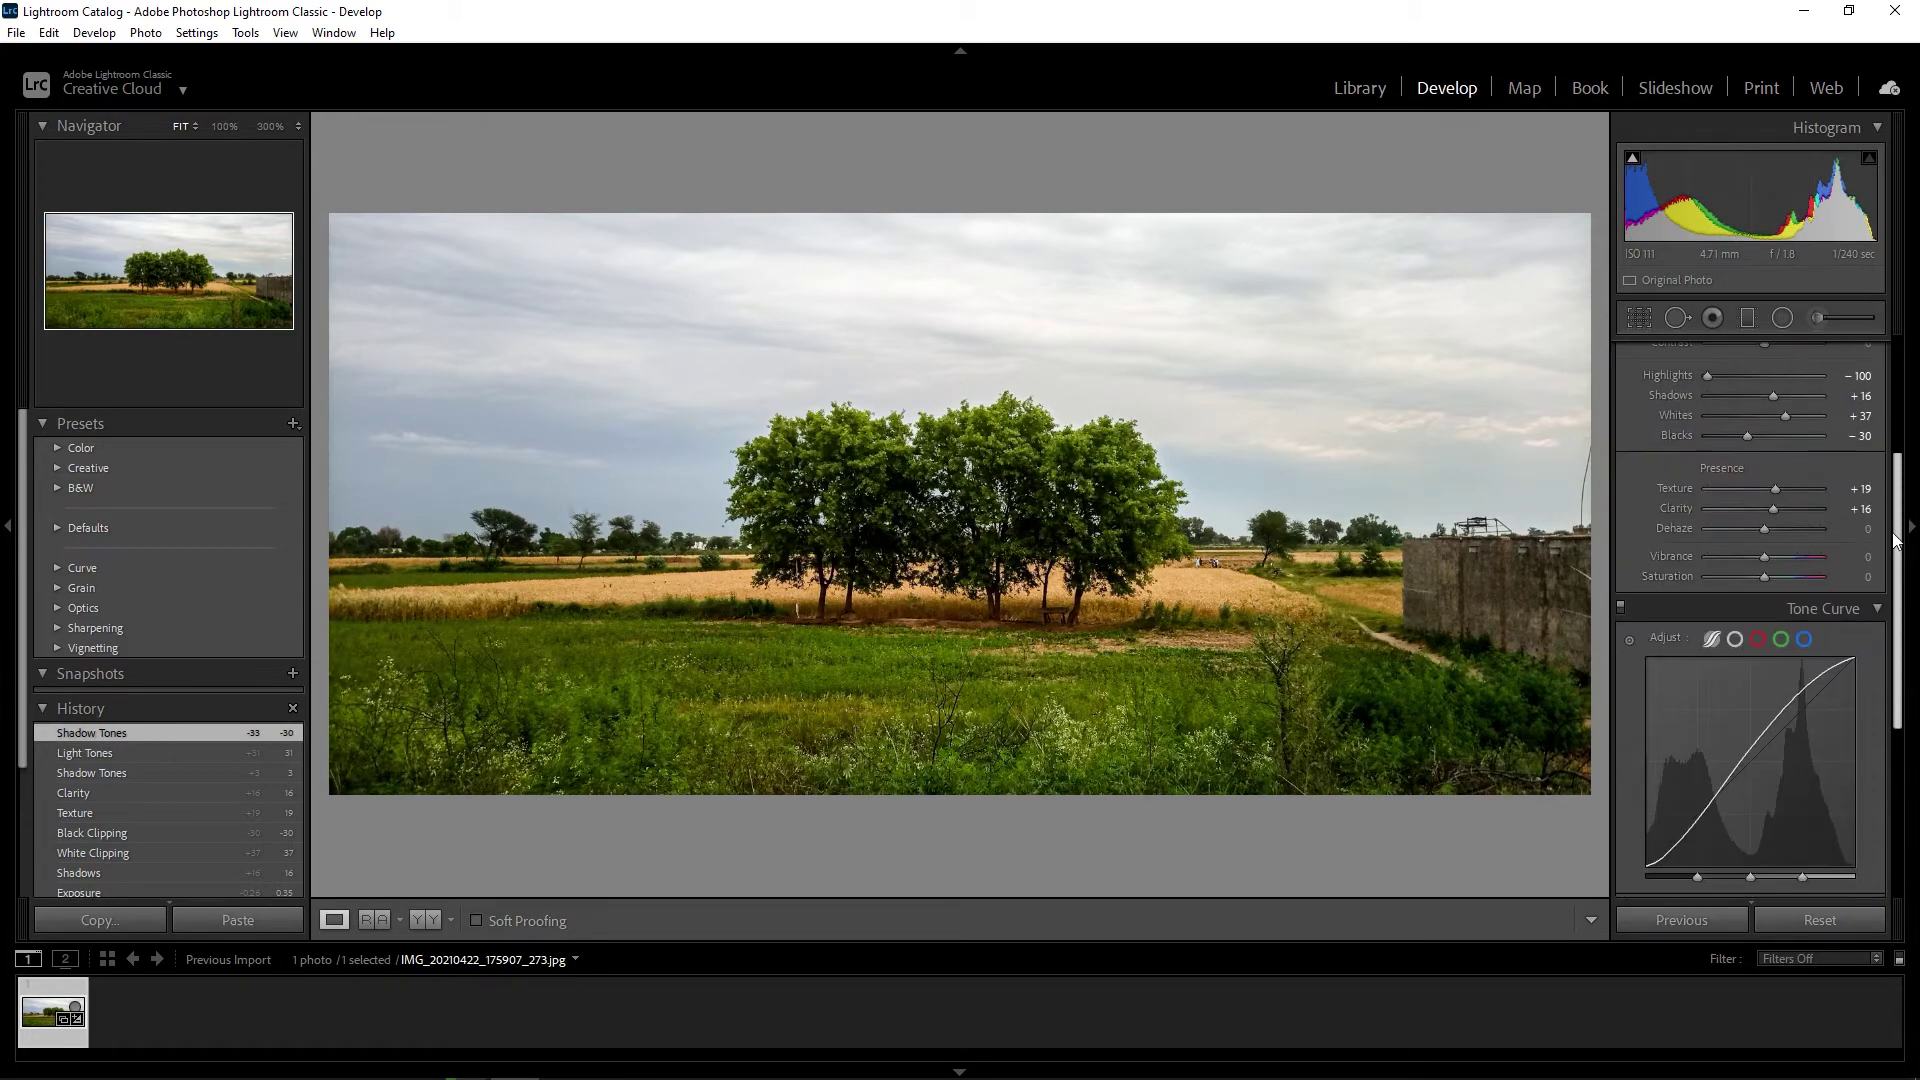
{"action": "left_click", "coordinate": [1621, 609]}
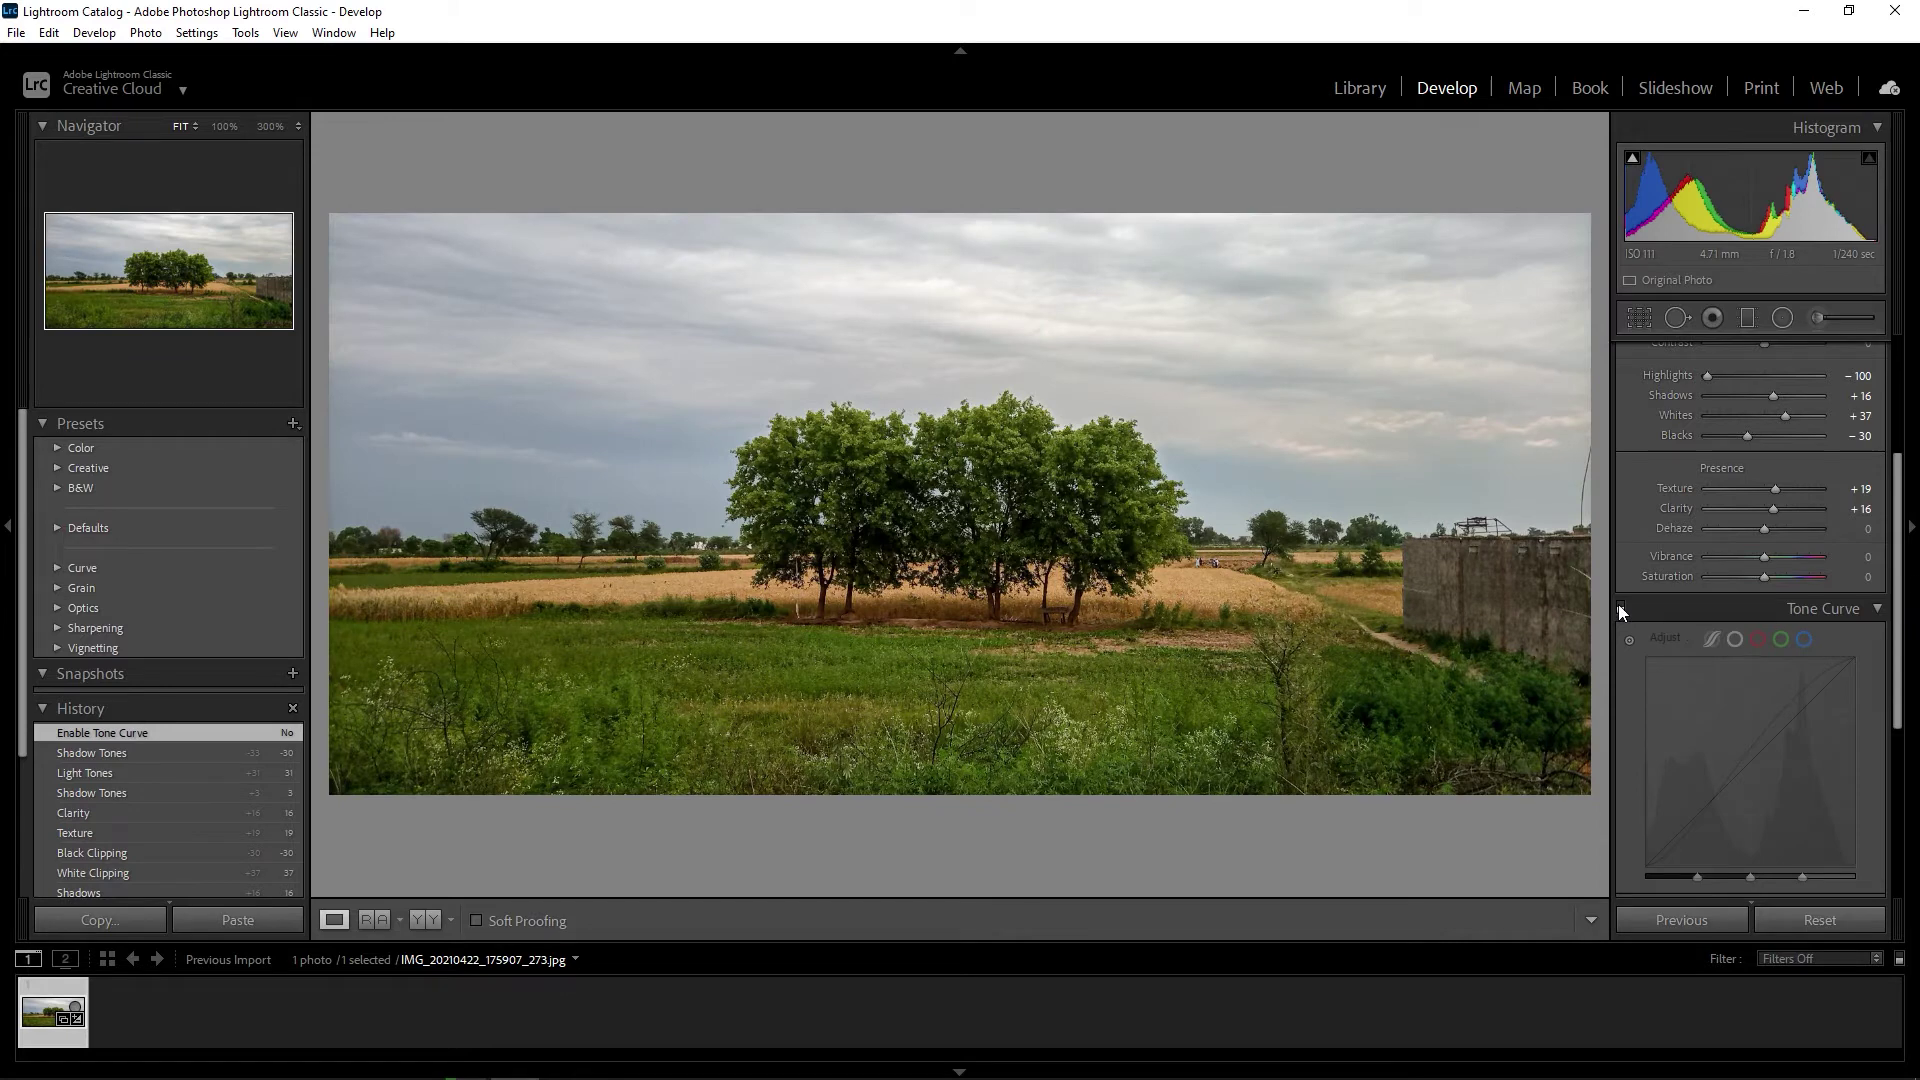
{"action": "left_click", "coordinate": [1620, 609]}
{"action": "left_click", "coordinate": [1621, 609]}
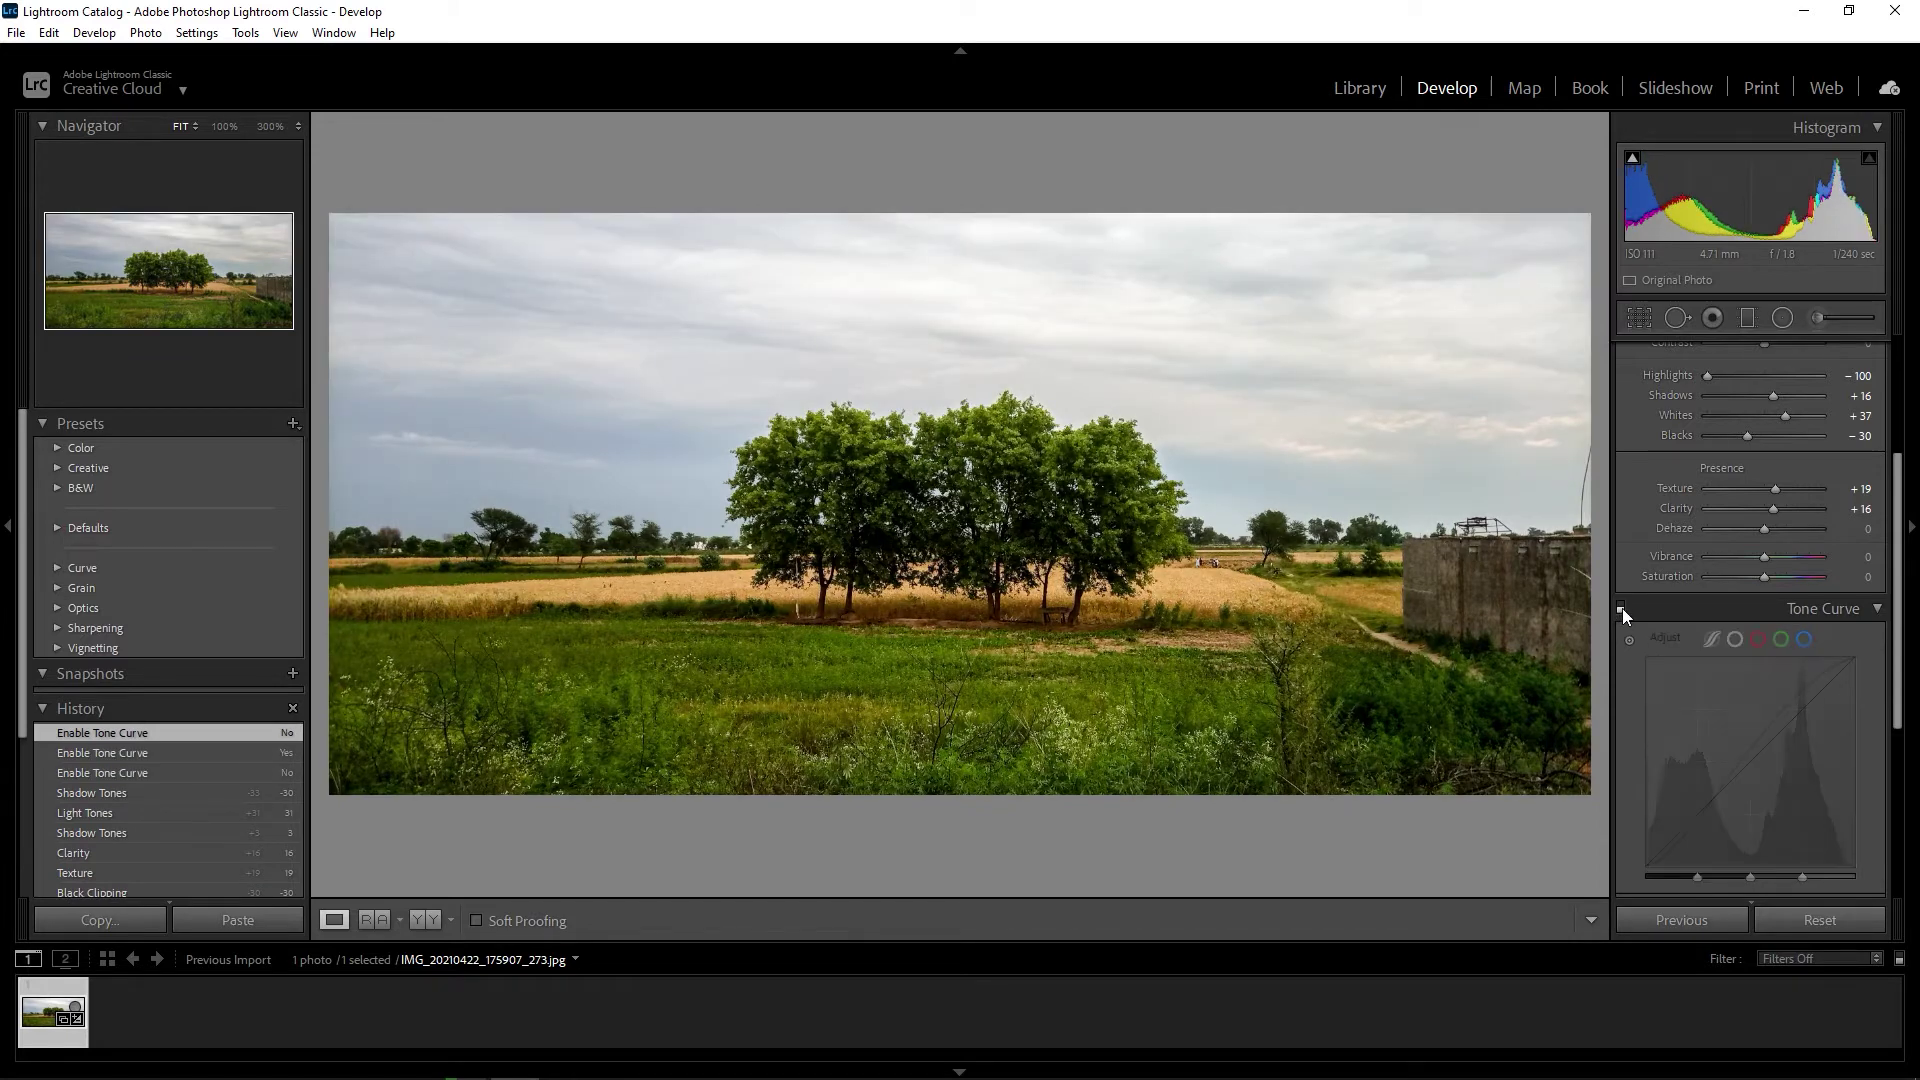
{"action": "left_click", "coordinate": [1620, 606]}
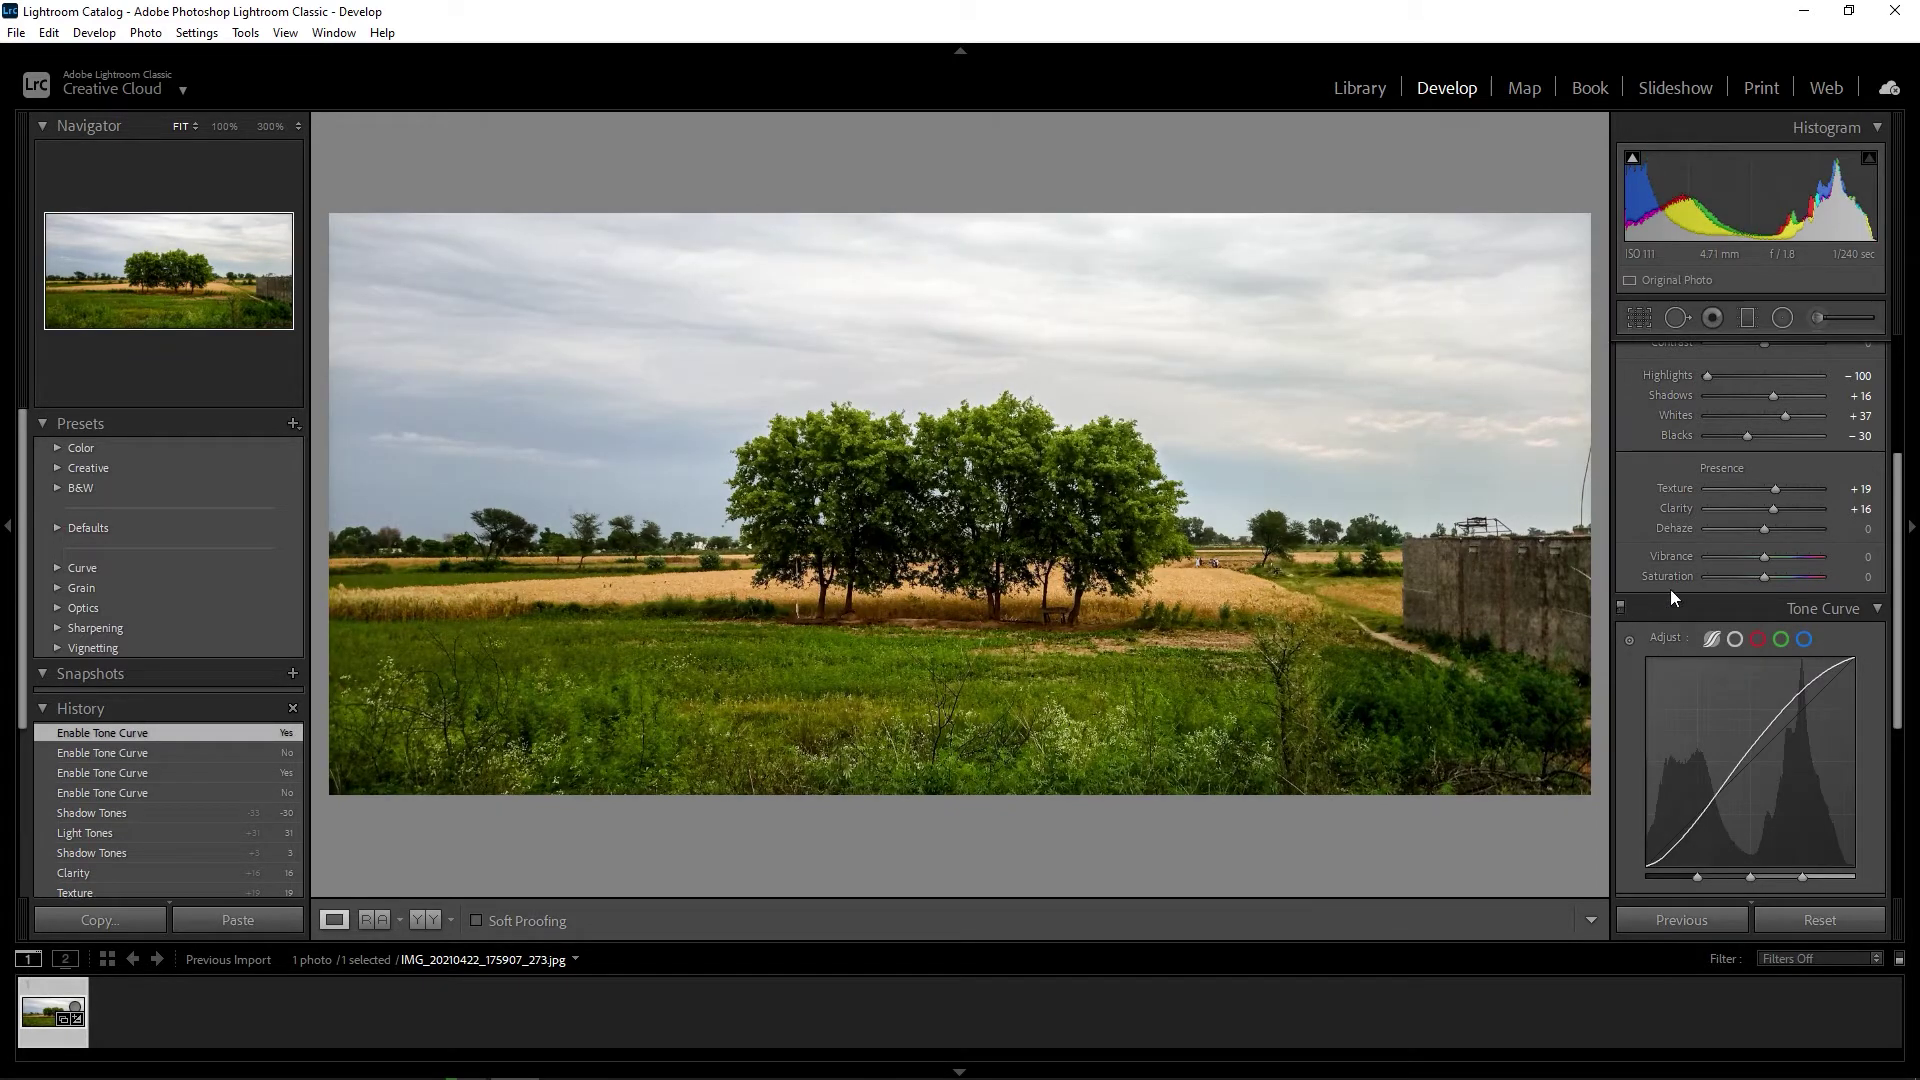
Raise a green-channel curve point from 189 to 201 to tint the sky teal
{"action": "scroll", "coordinate": [1729, 600], "scroll_direction": "down", "scroll_amount": 3}
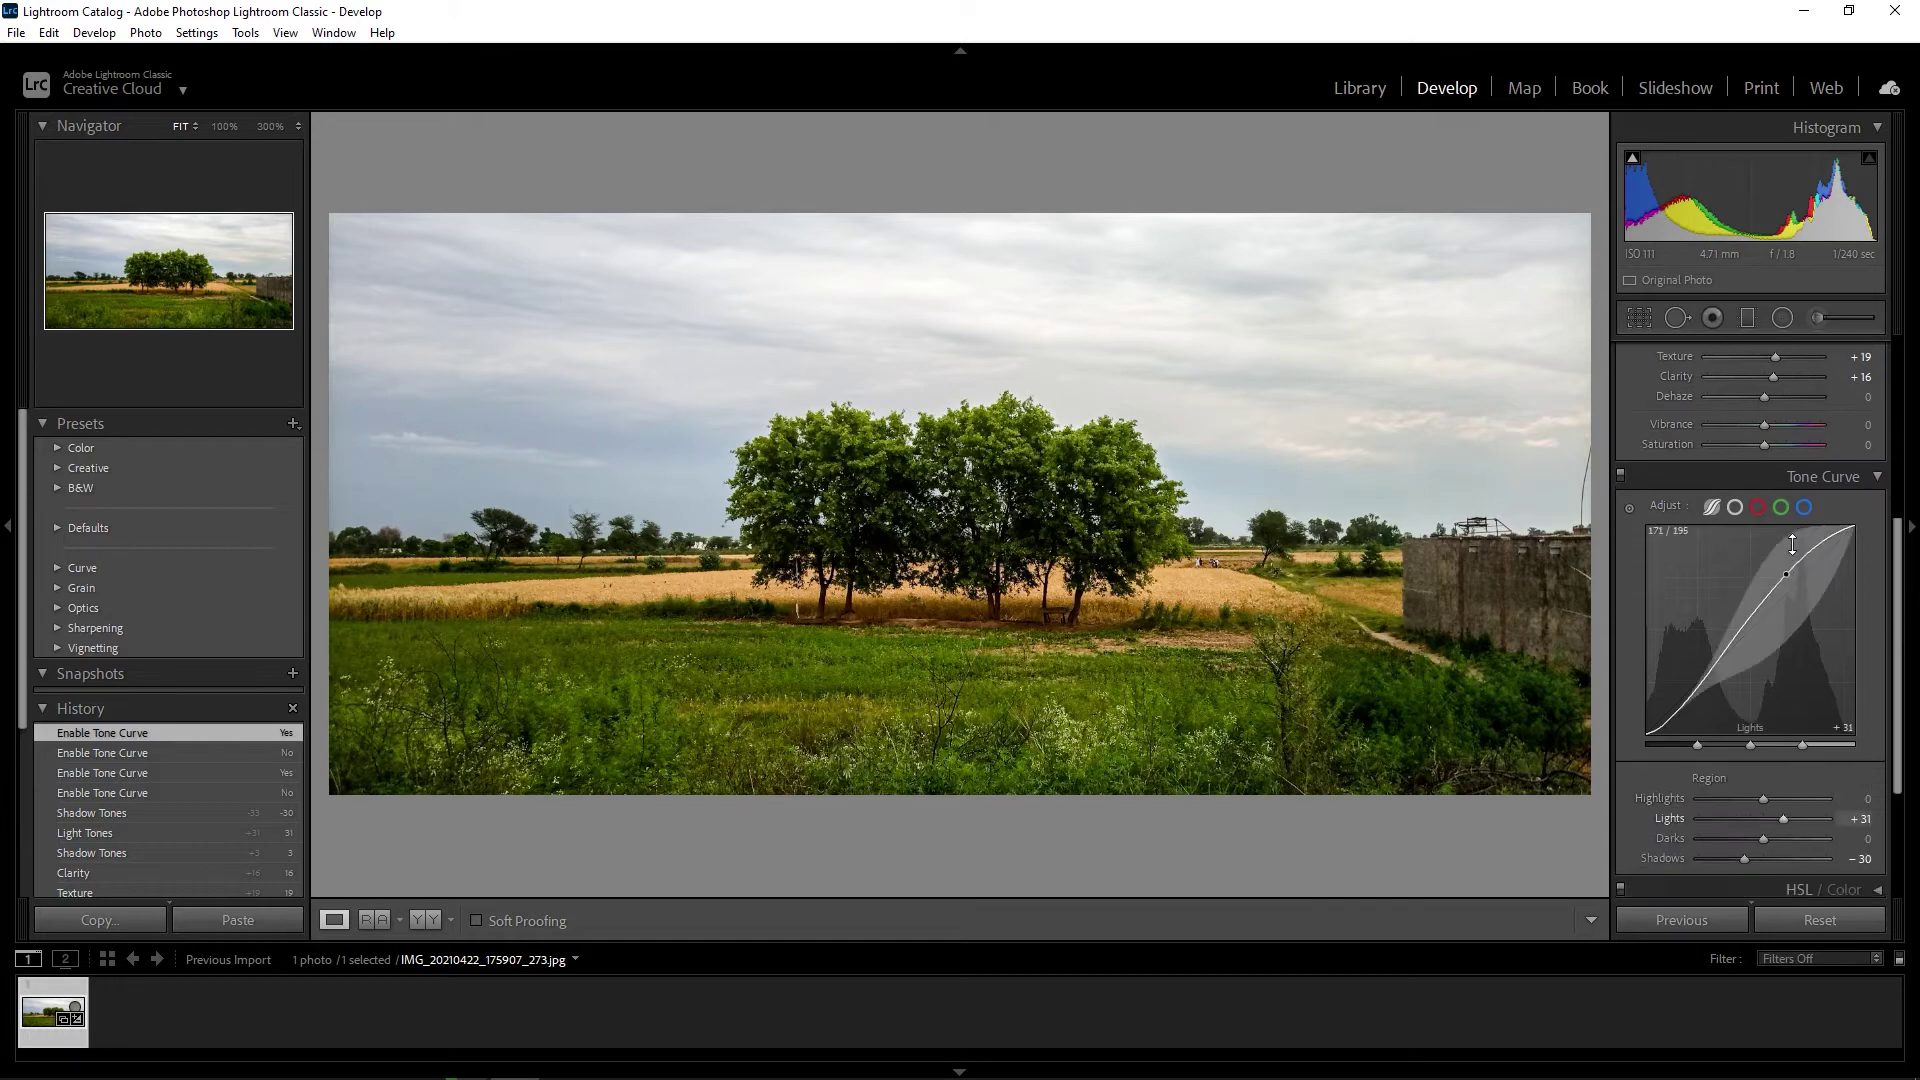
{"action": "left_click", "coordinate": [1781, 507]}
{"action": "left_click", "coordinate": [1771, 609]}
{"action": "left_click_drag", "start_coordinate": [1814, 583], "coordinate": [1810, 580]}
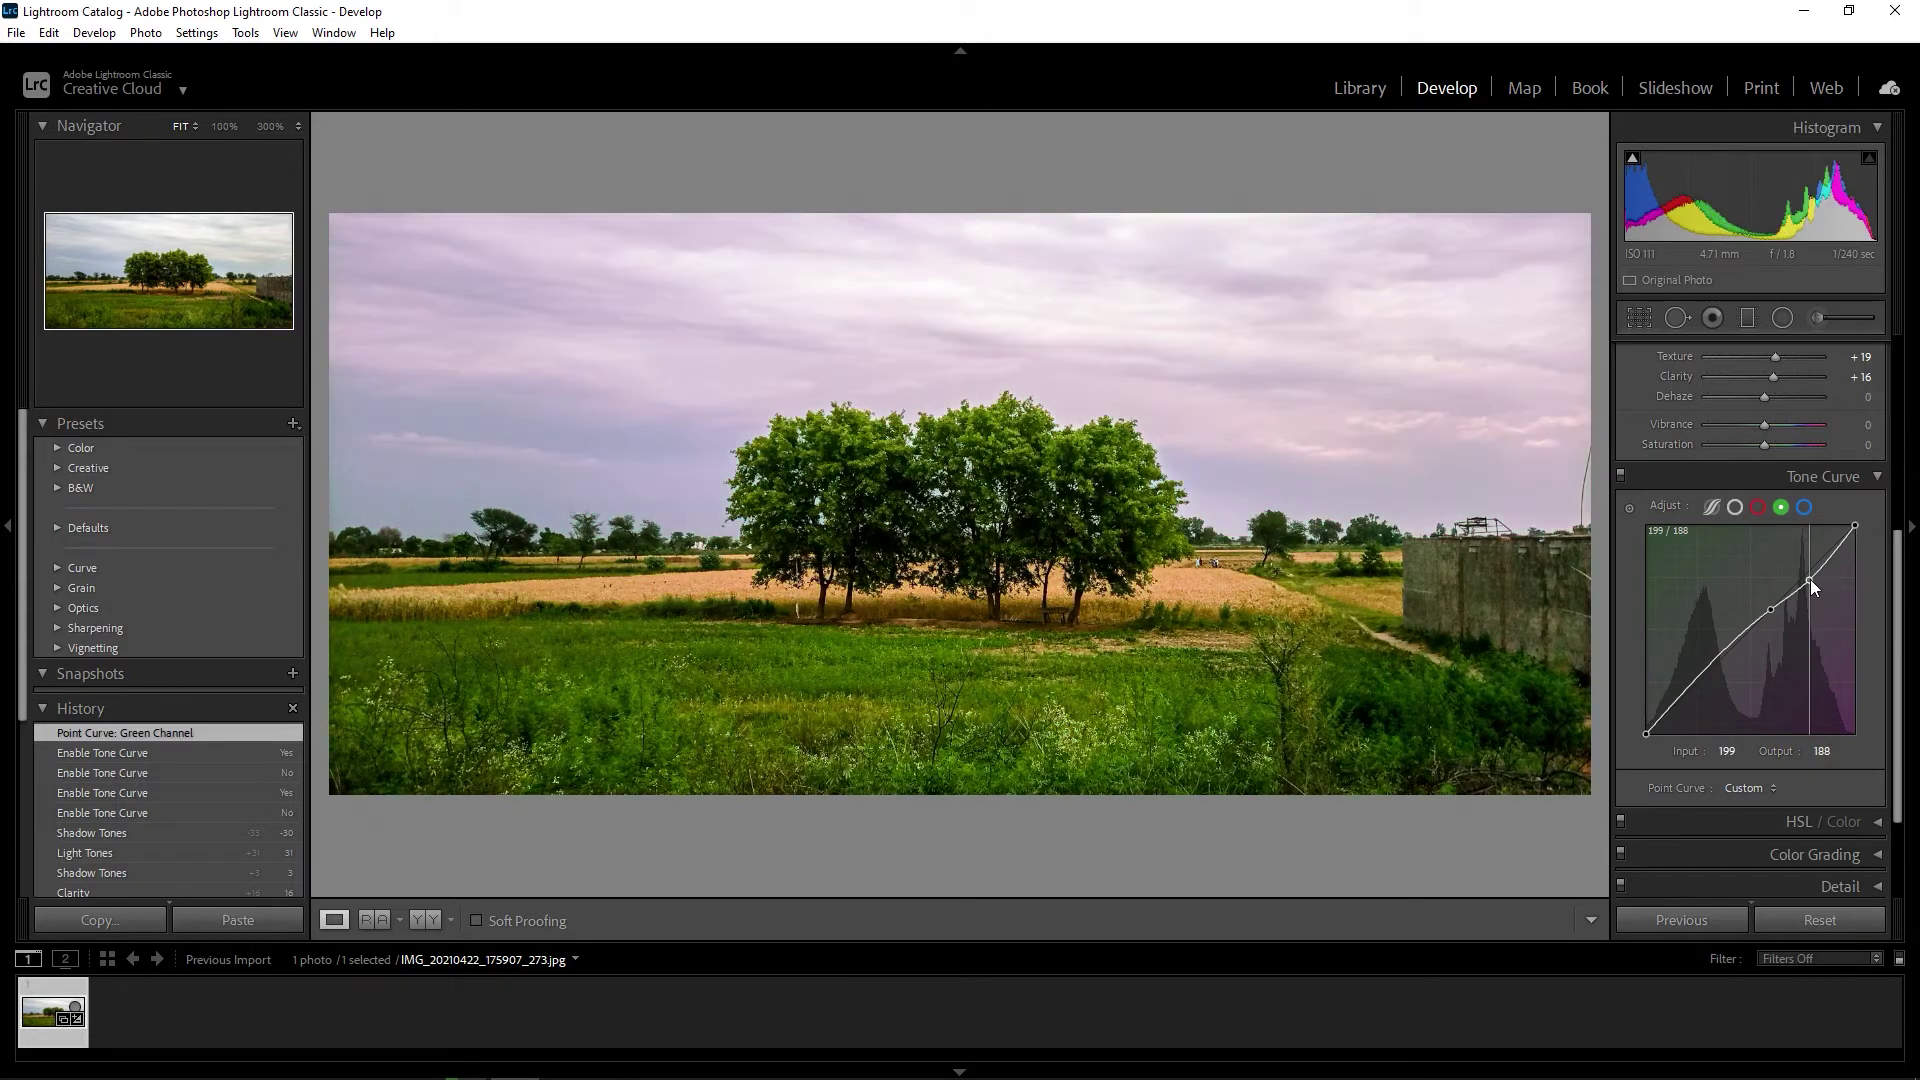
{"action": "left_click_drag", "start_coordinate": [1811, 585], "coordinate": [1809, 574]}
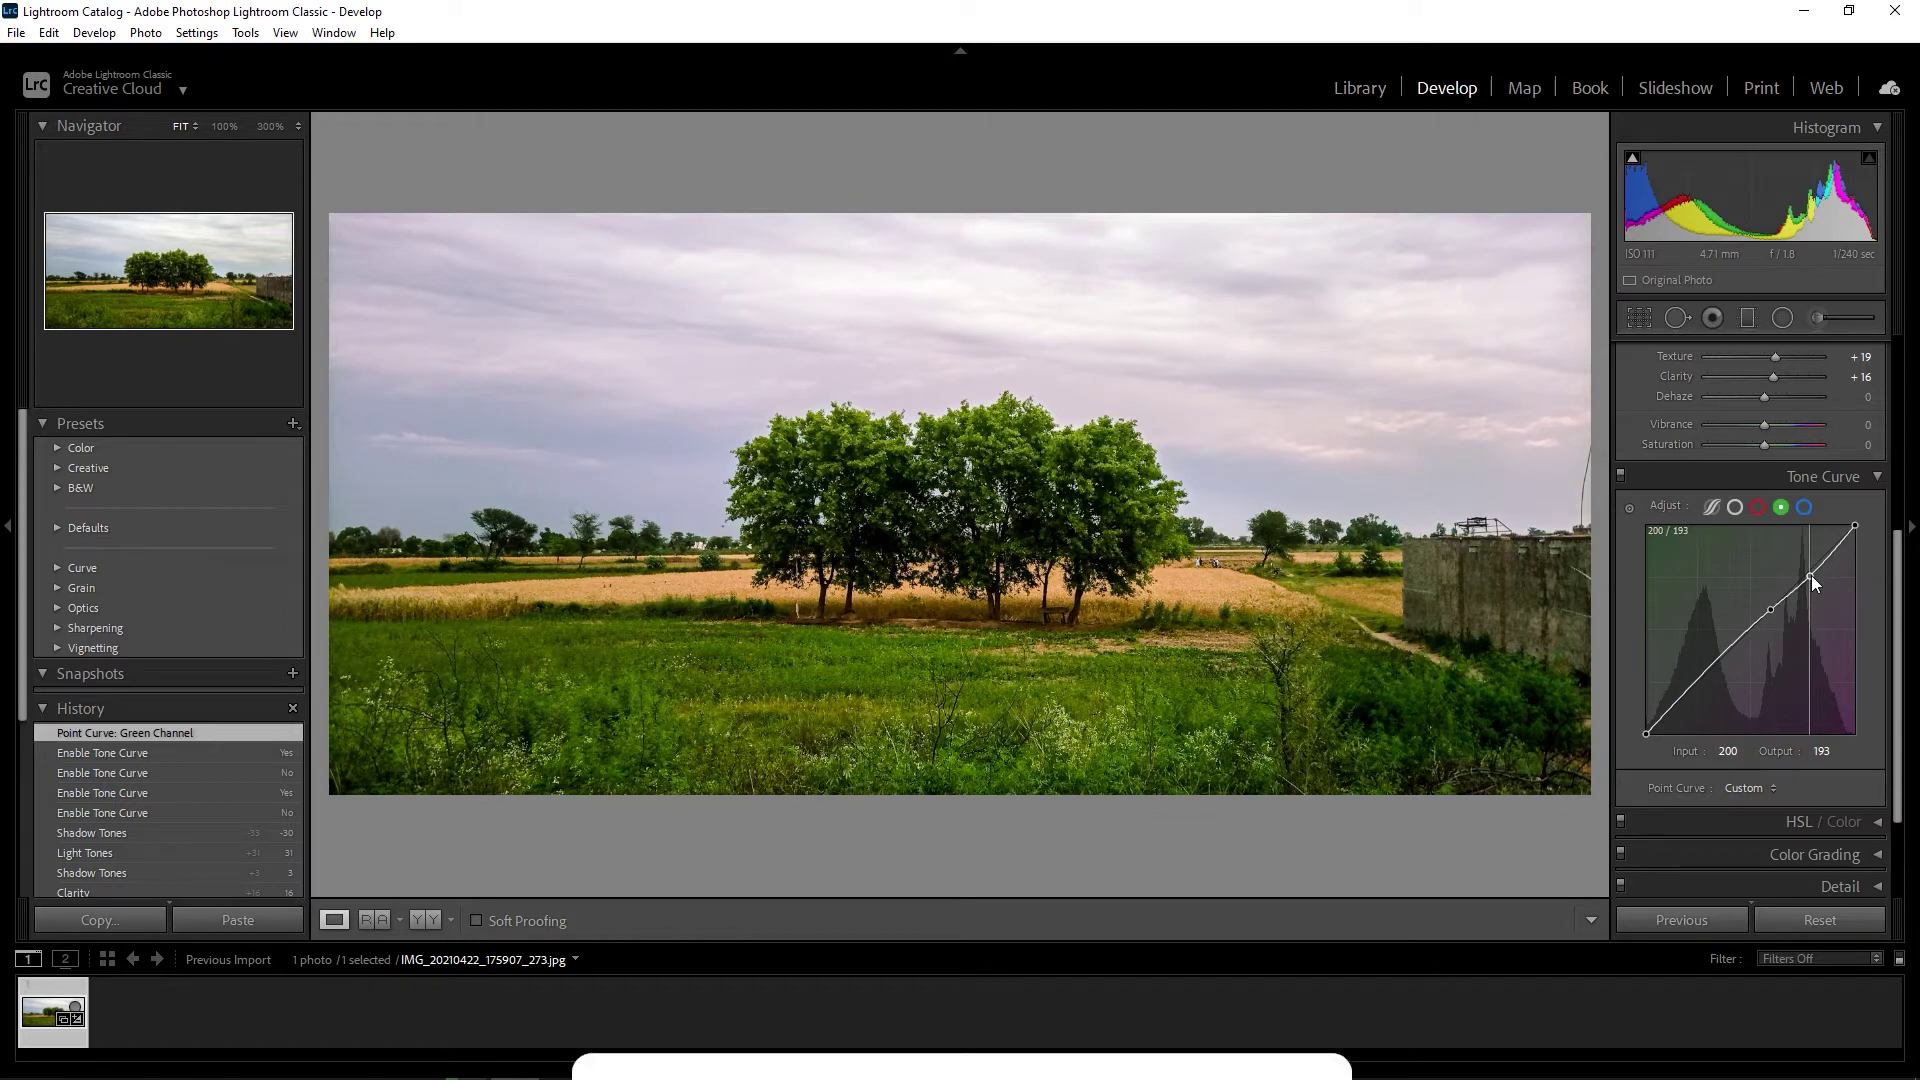
{"action": "left_click_drag", "start_coordinate": [1810, 574], "coordinate": [1800, 569]}
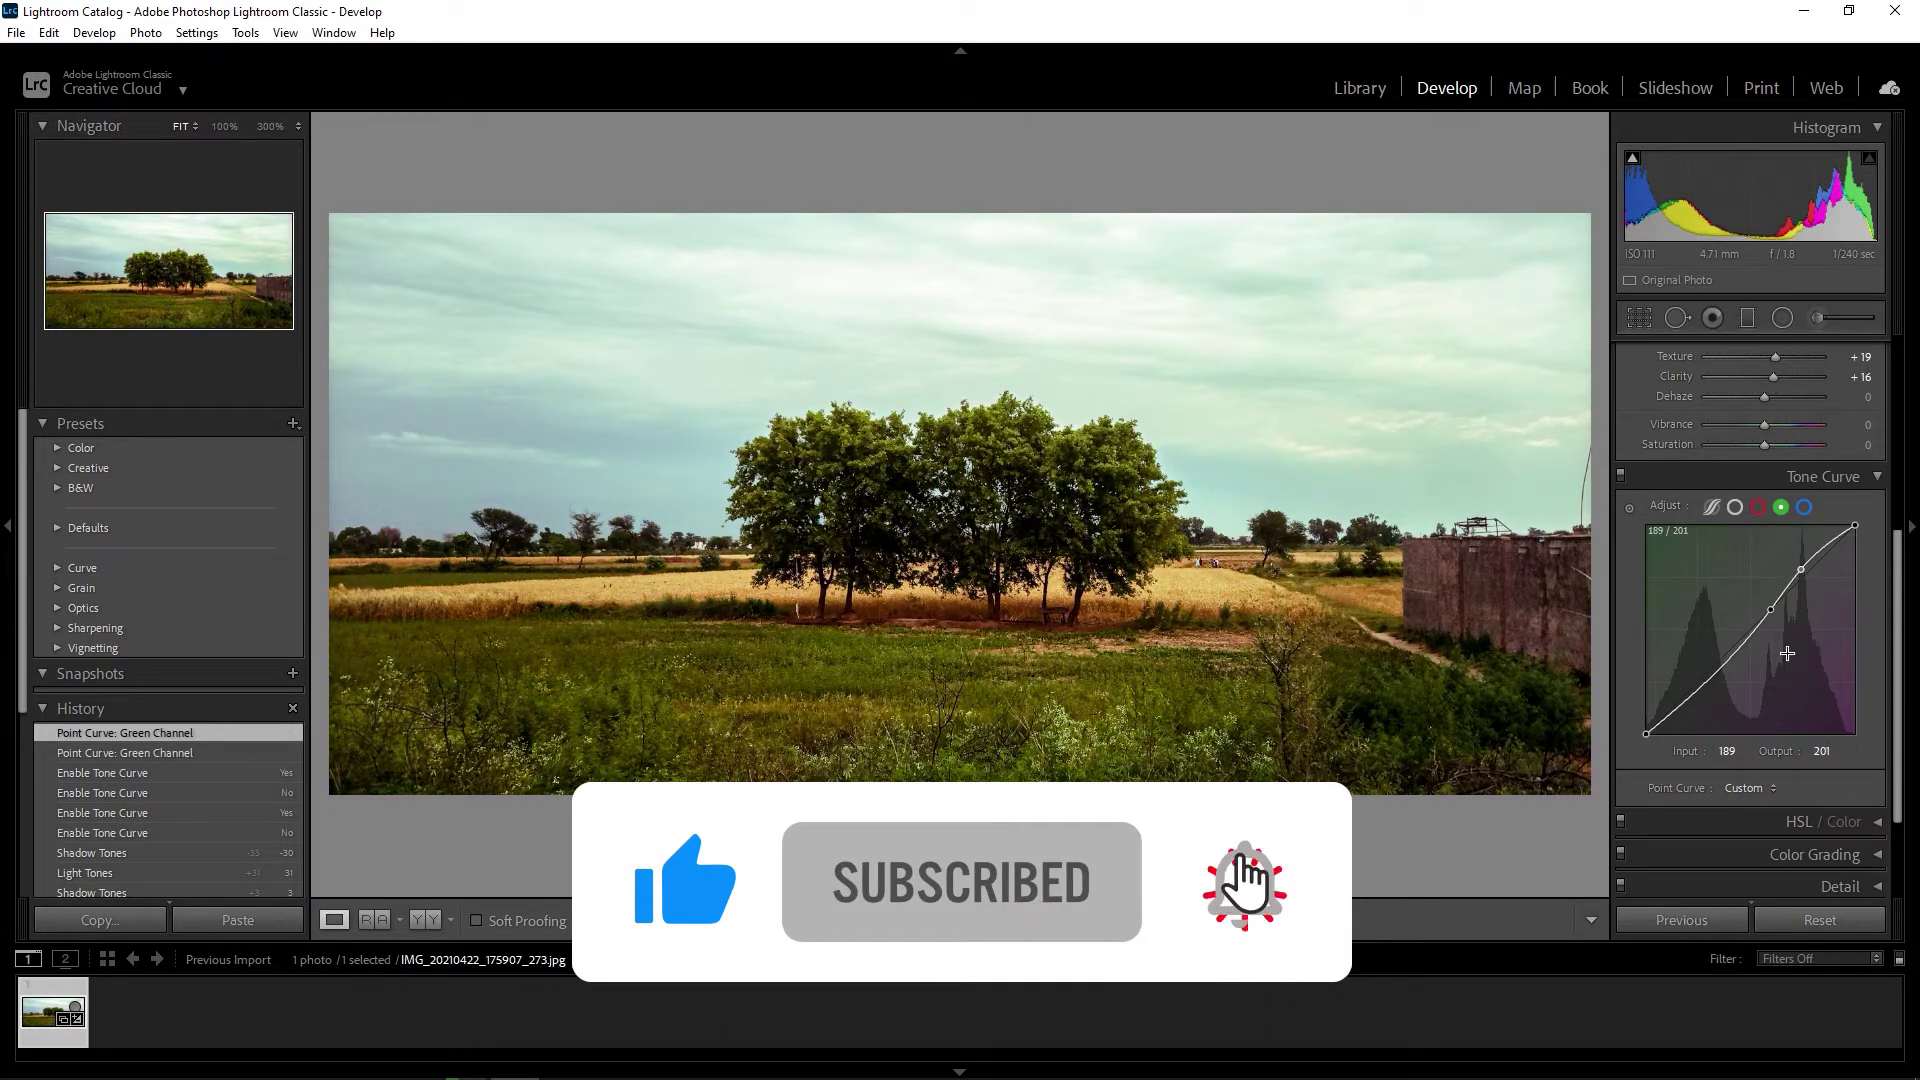
{"action": "left_click", "coordinate": [1874, 480]}
{"action": "left_click", "coordinate": [1620, 652]}
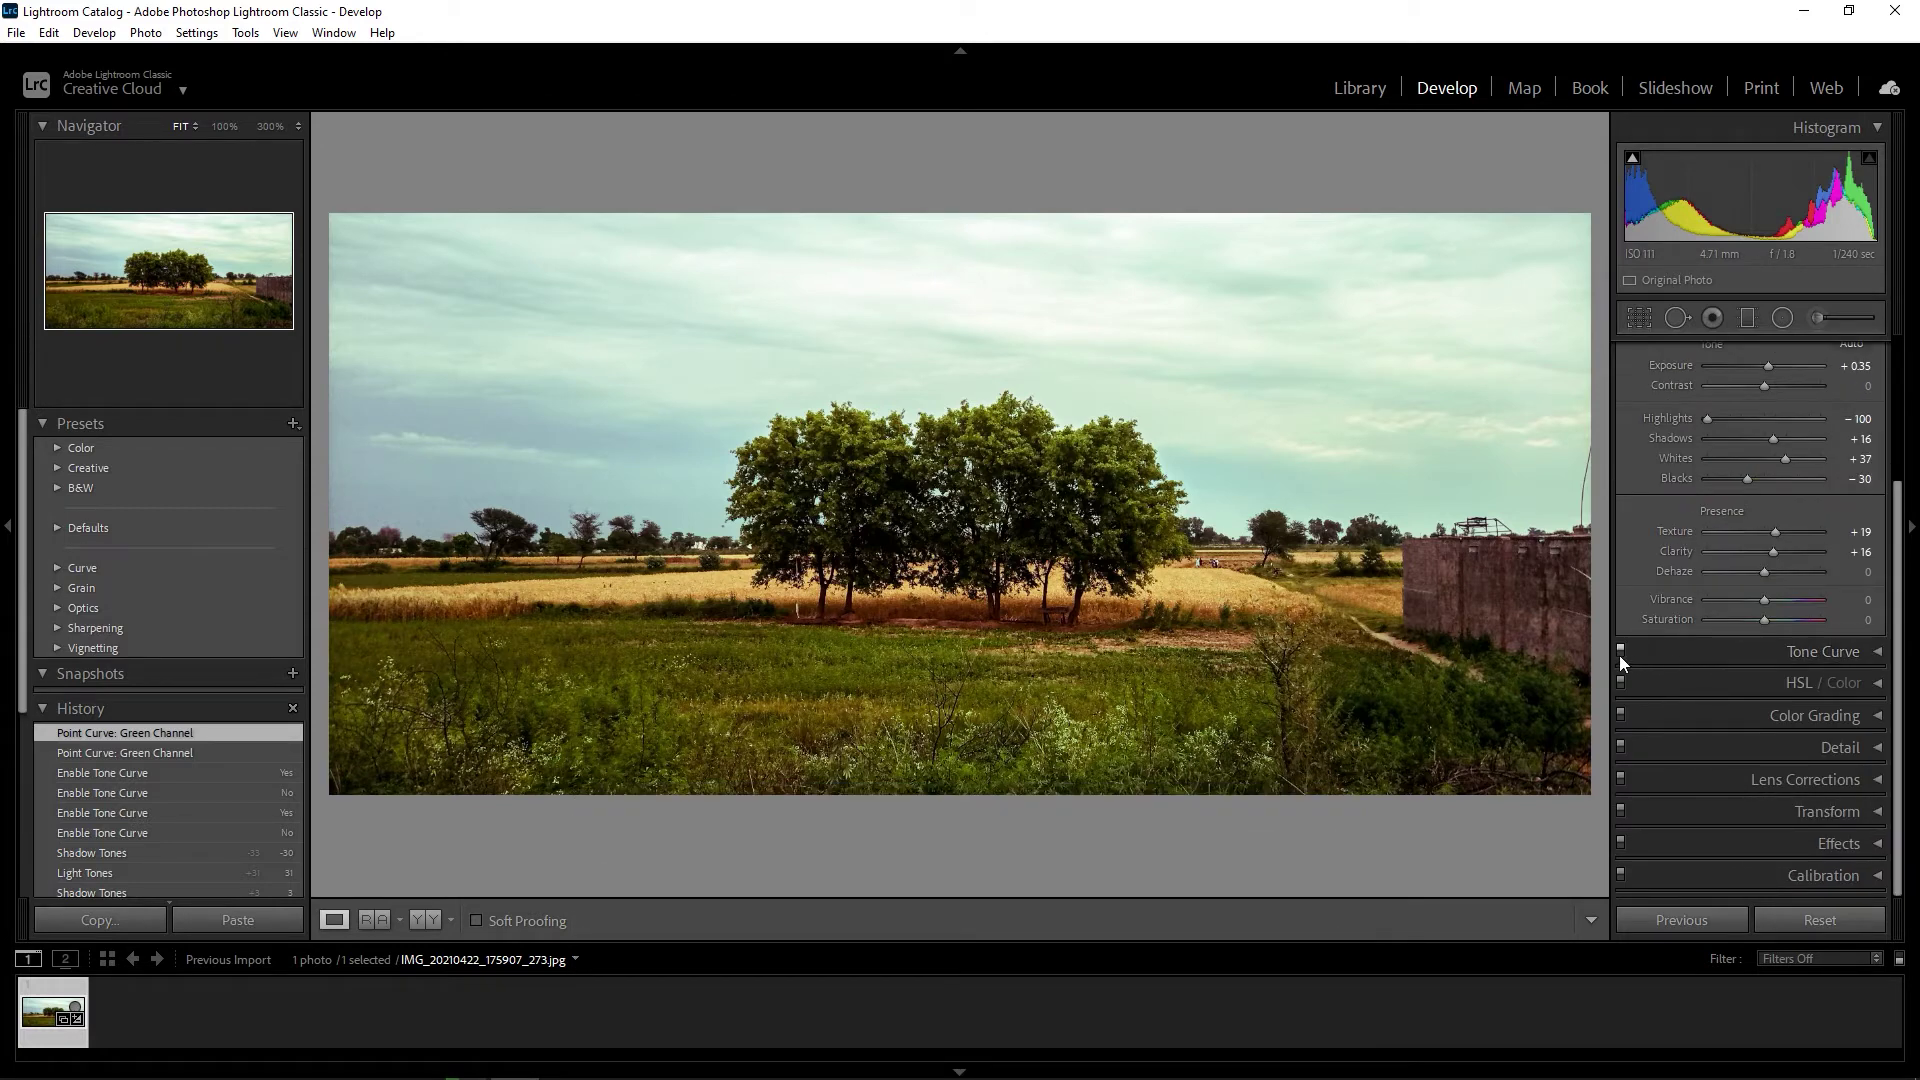
{"action": "left_click", "coordinate": [1620, 651]}
{"action": "left_click", "coordinate": [1619, 651]}
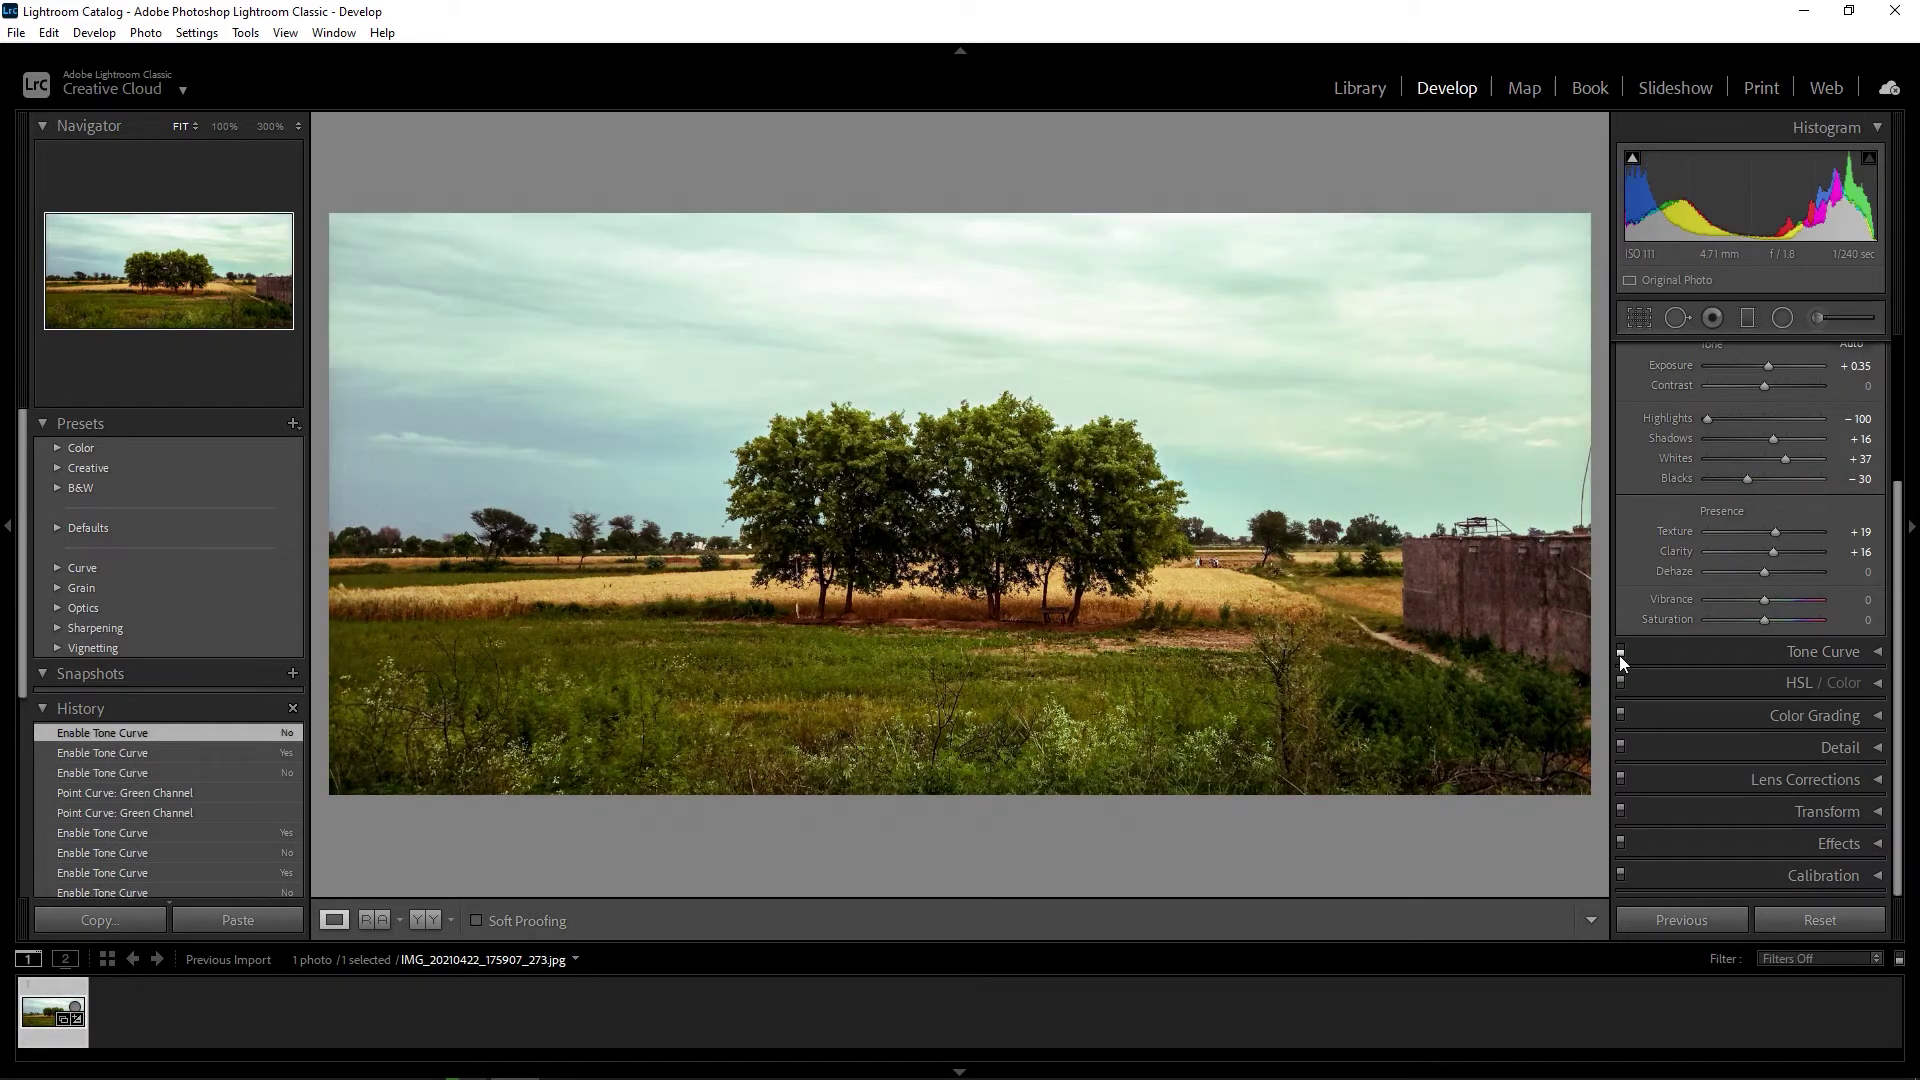
{"action": "left_click", "coordinate": [1620, 651]}
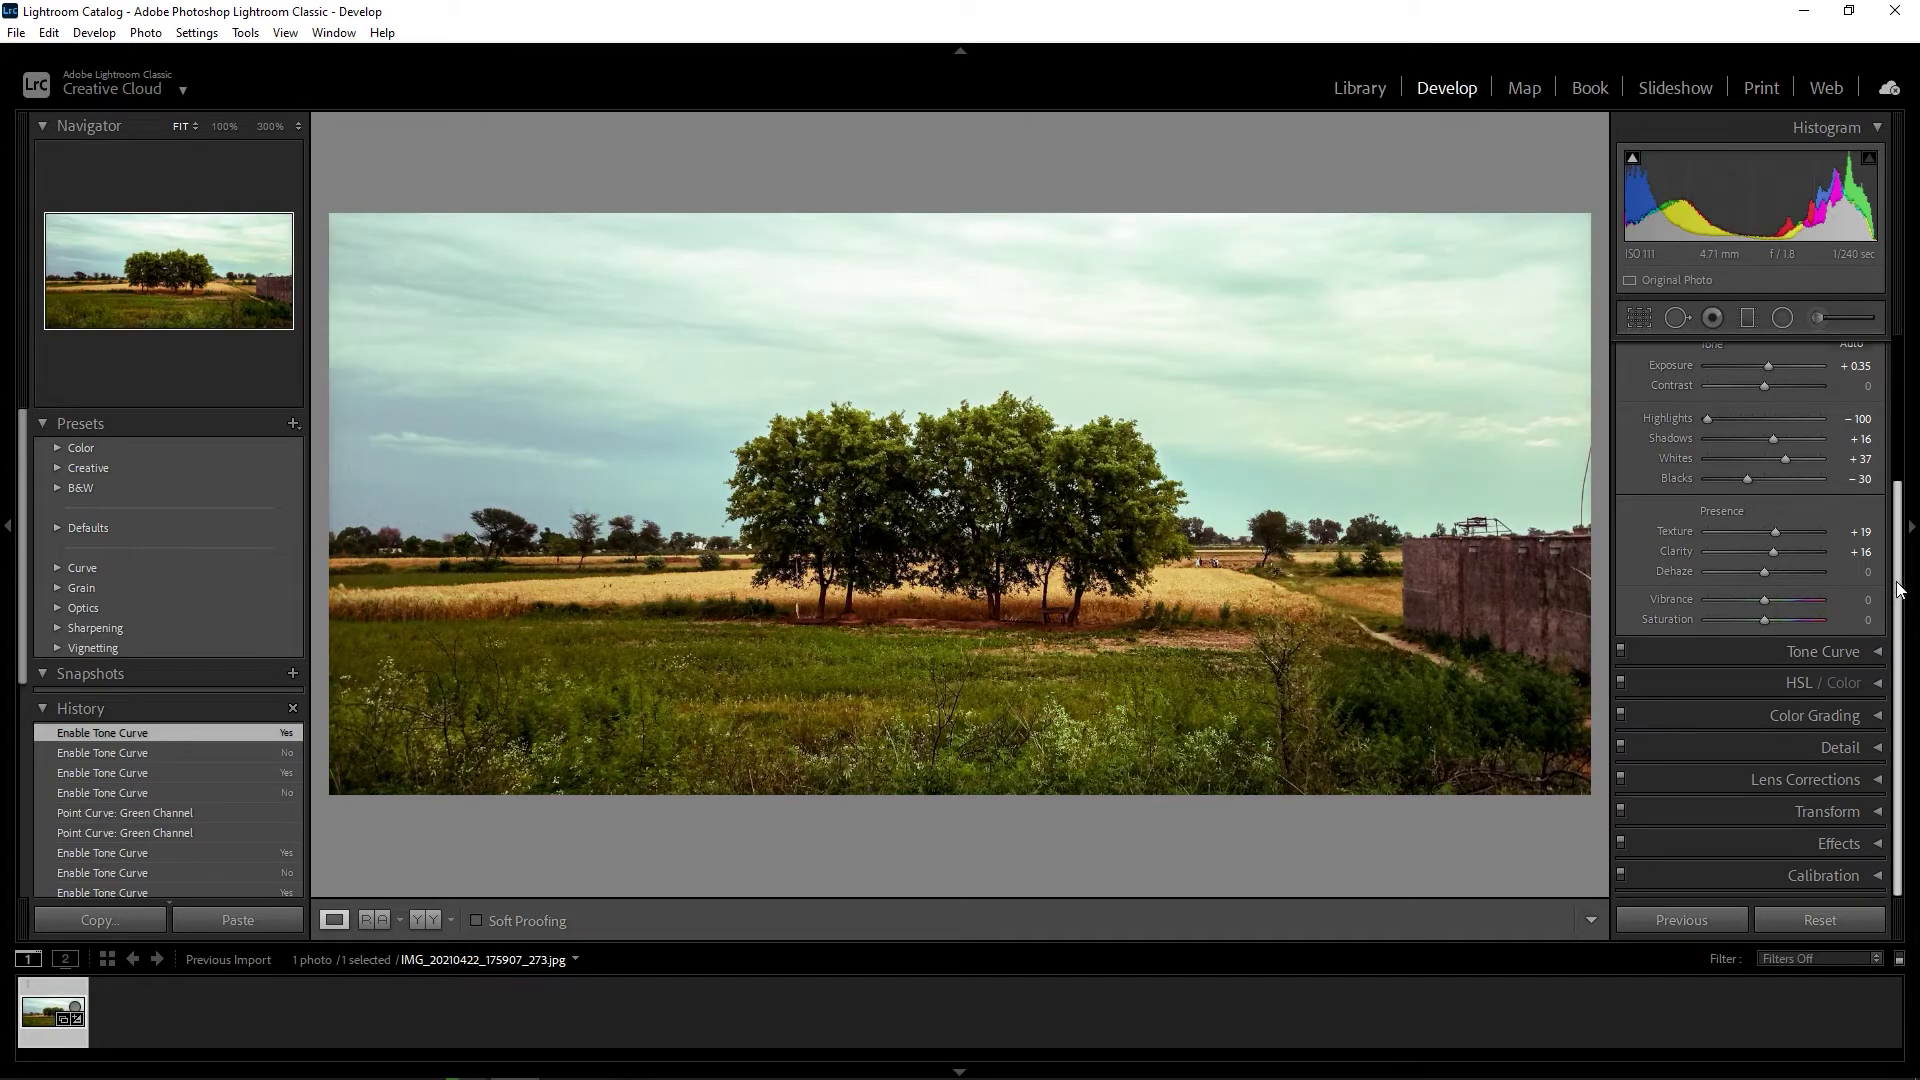
{"action": "left_click", "coordinate": [1877, 651]}
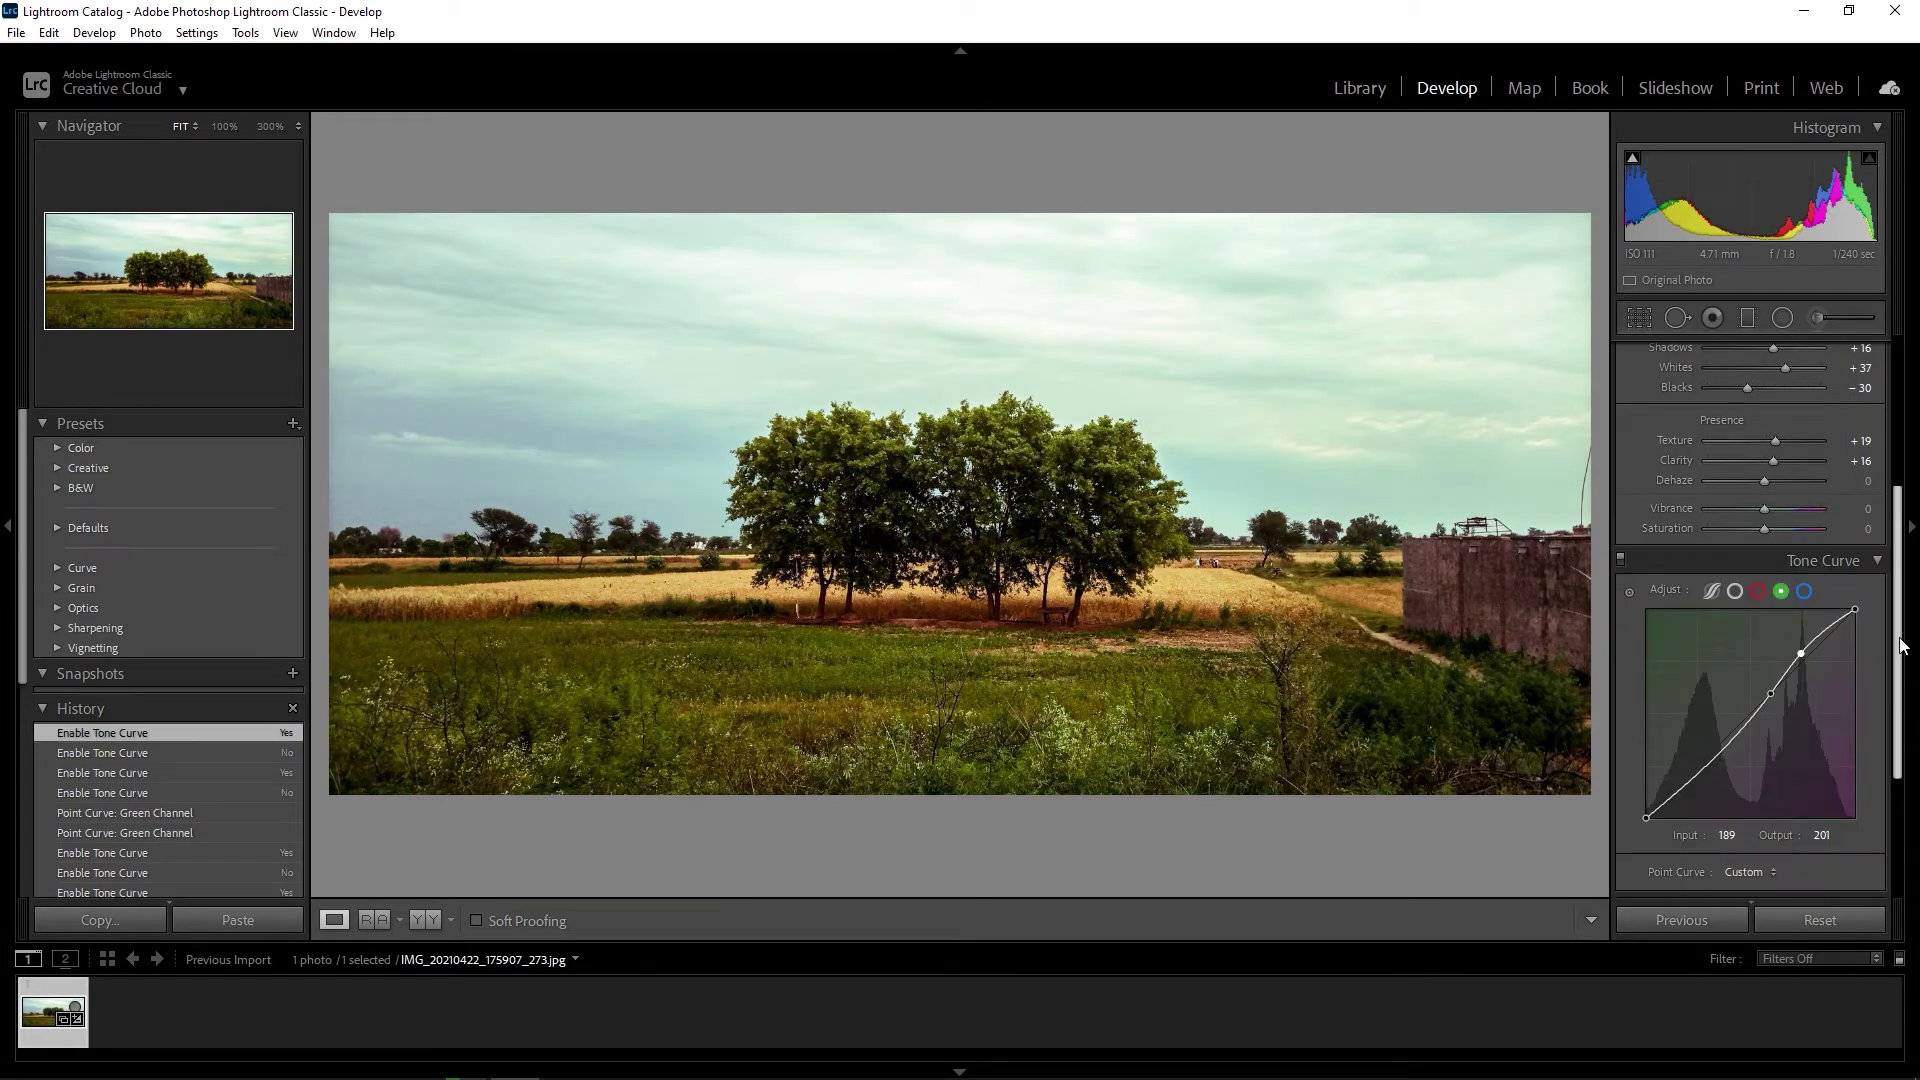
{"action": "left_click", "coordinate": [1878, 562]}
Set HSL saturation to Green -35 and Yellow +55
{"action": "left_click", "coordinate": [1780, 677]}
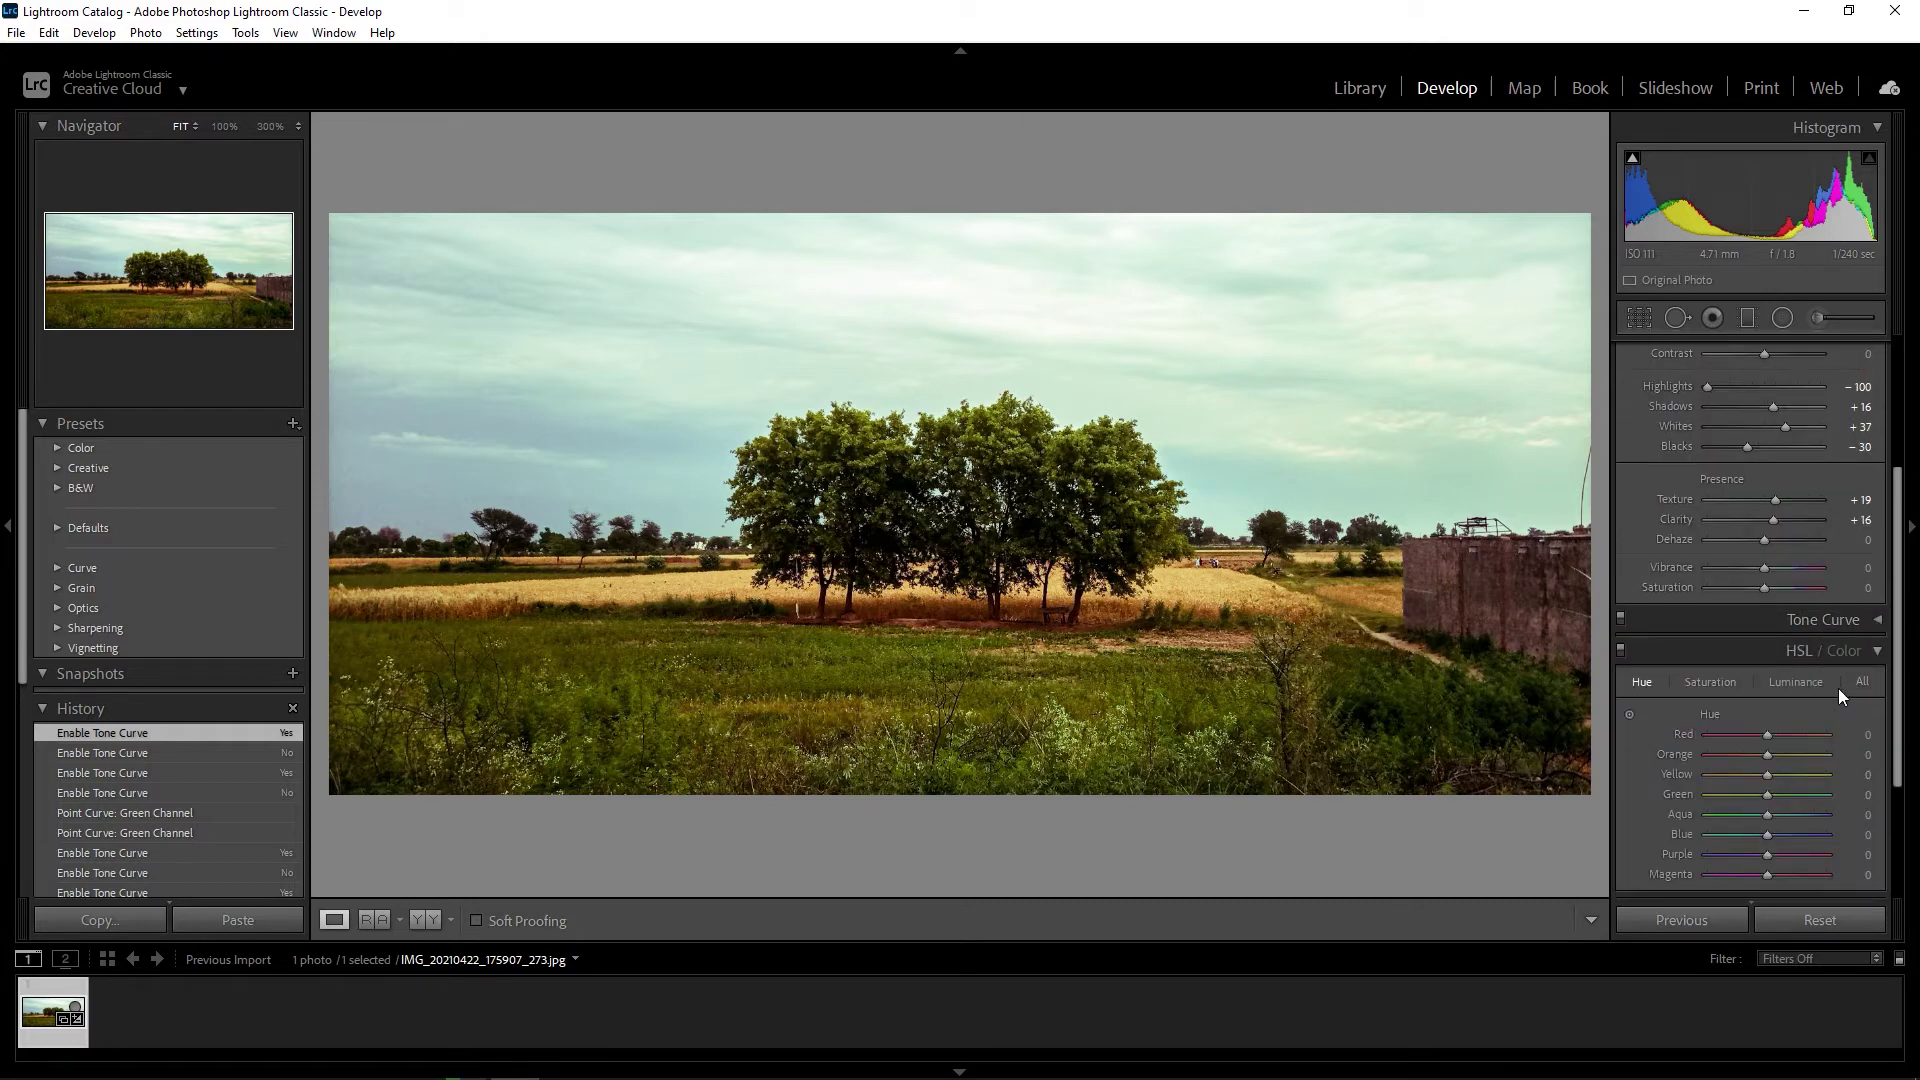
{"action": "left_click_drag", "start_coordinate": [1900, 690], "coordinate": [1899, 786]}
{"action": "left_click", "coordinate": [1713, 515]}
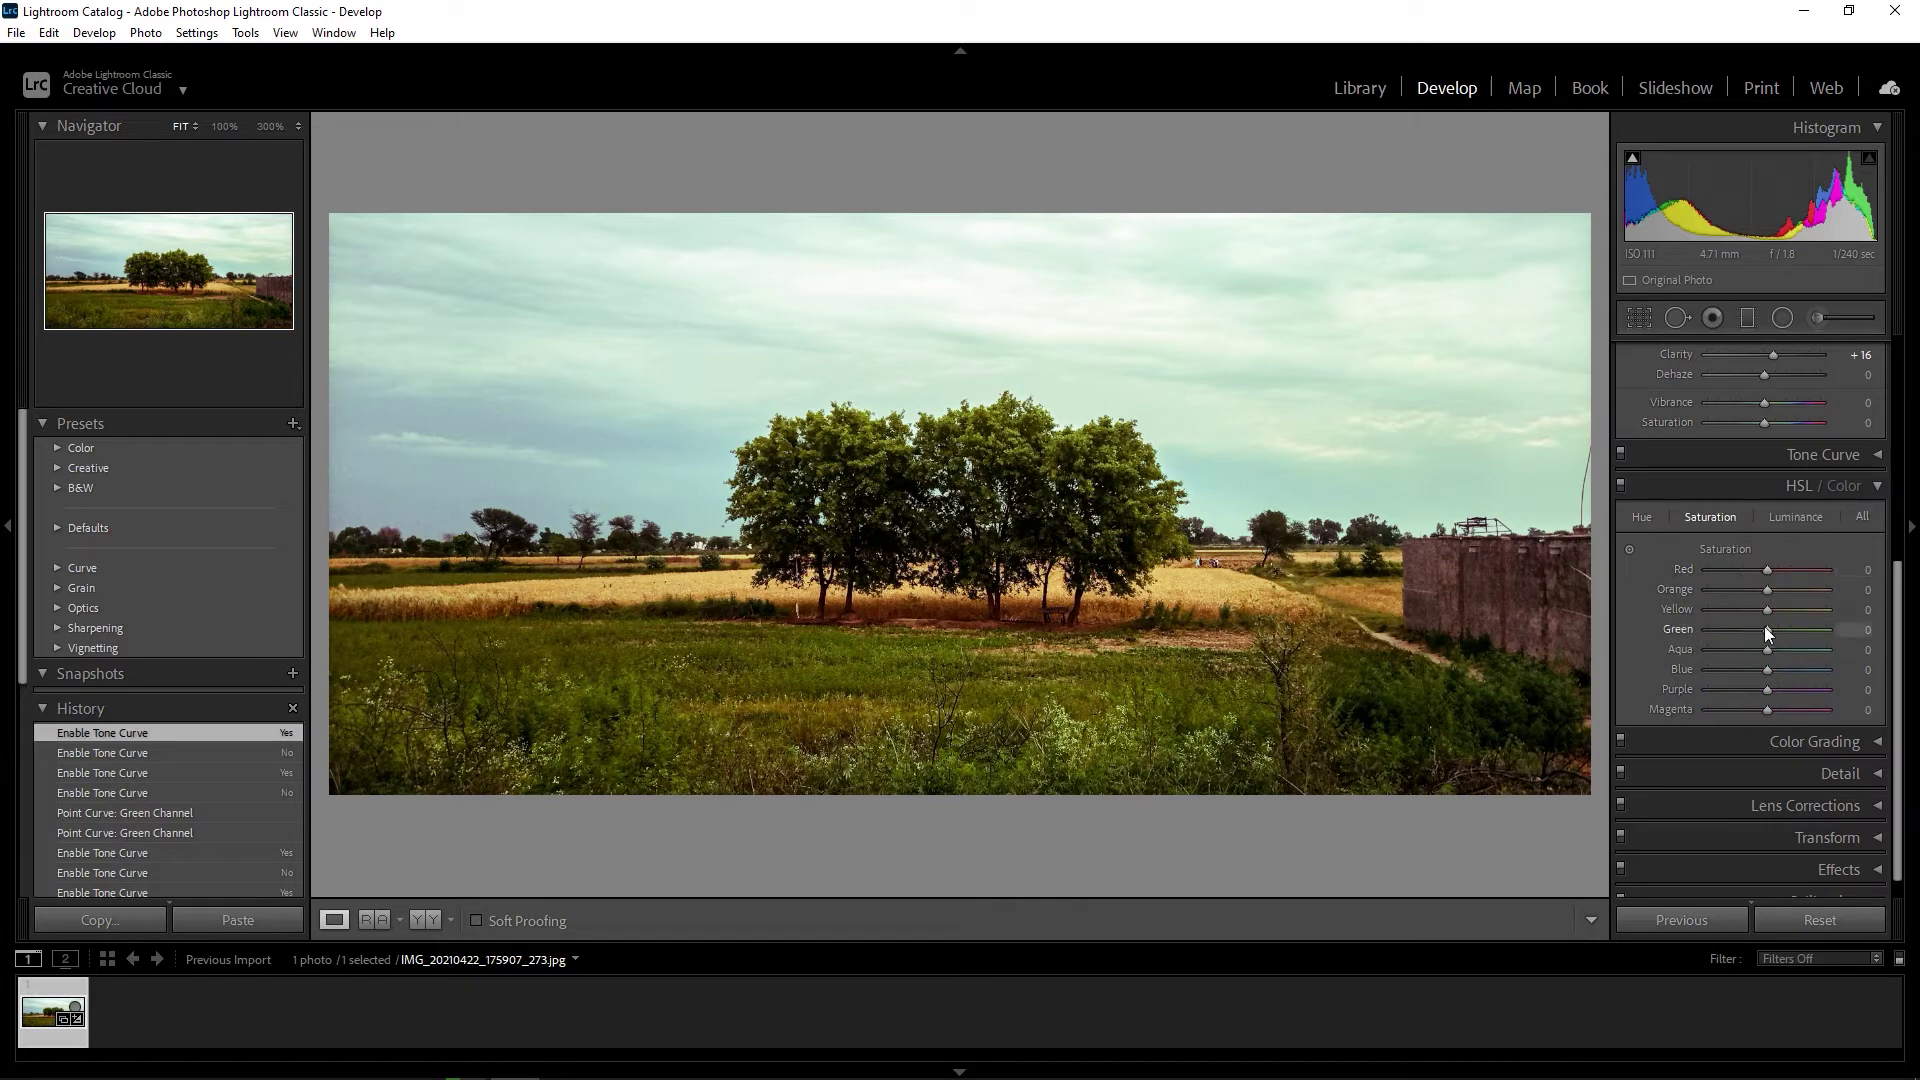
{"action": "mouse_move", "coordinate": [1768, 628]}
{"action": "left_mouse_down"}
{"action": "mouse_move", "coordinate": [1741, 628]}
{"action": "mouse_move", "coordinate": [1816, 633]}
{"action": "mouse_move", "coordinate": [1755, 634]}
{"action": "left_mouse_up"}
{"action": "left_click_drag", "start_coordinate": [1747, 634], "coordinate": [1748, 634]}
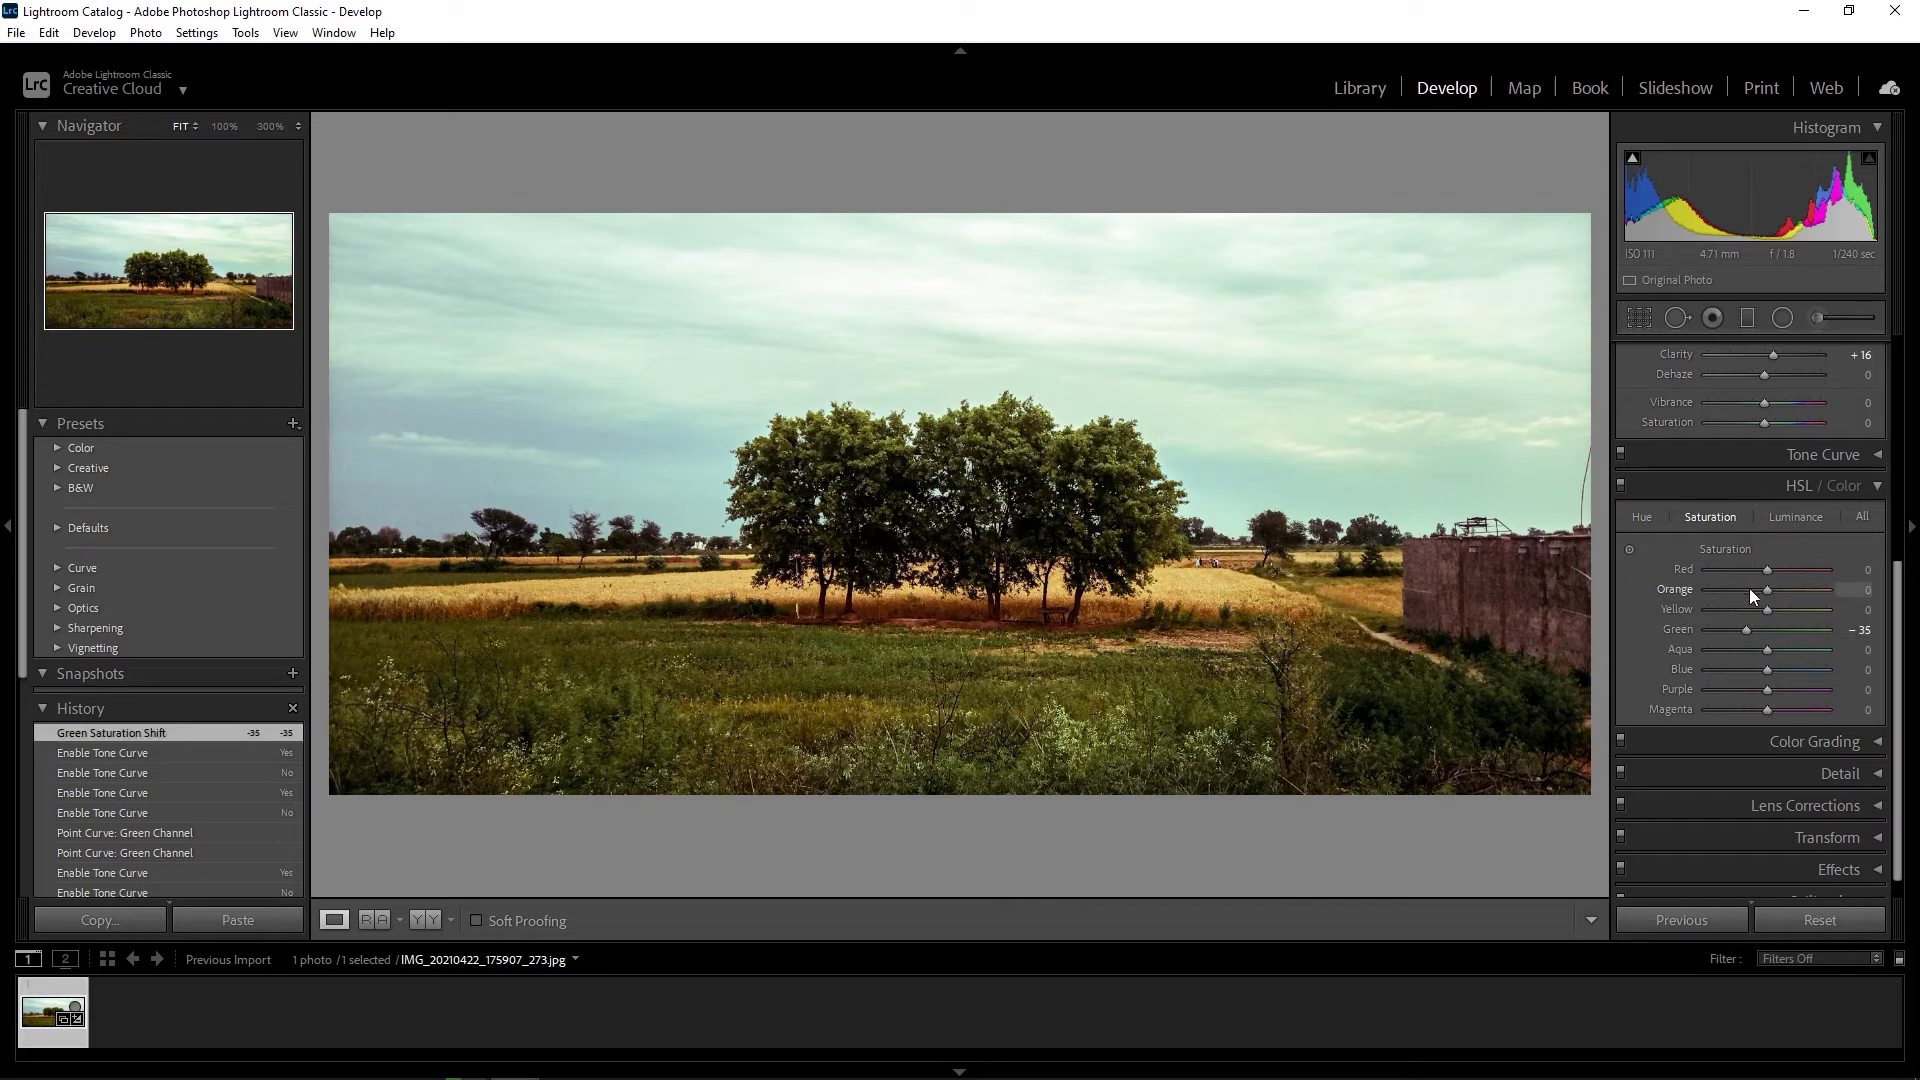
{"action": "left_click_drag", "start_coordinate": [1767, 608], "coordinate": [1802, 614]}
Set HSL luminance to Green -27 and Yellow +48
{"action": "left_click", "coordinate": [1806, 518]}
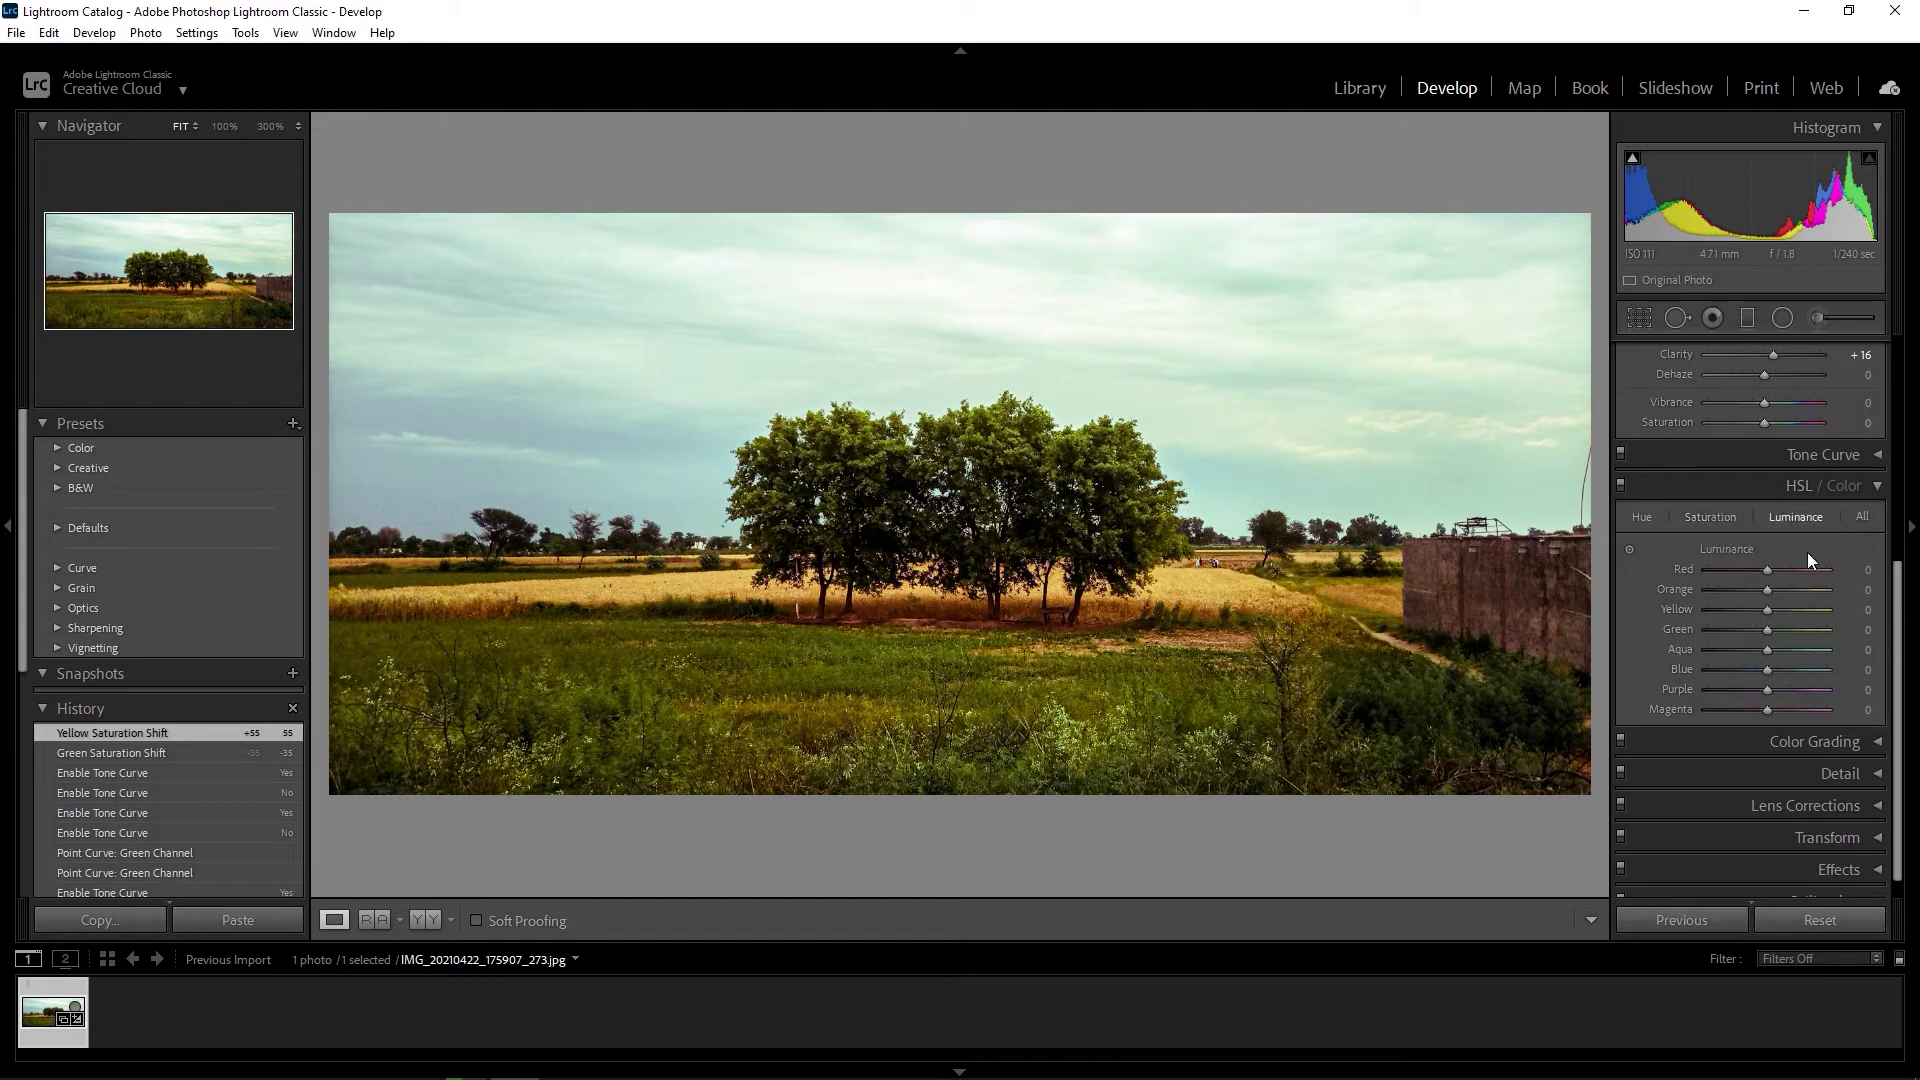
{"action": "left_click_drag", "start_coordinate": [1767, 632], "coordinate": [1787, 633]}
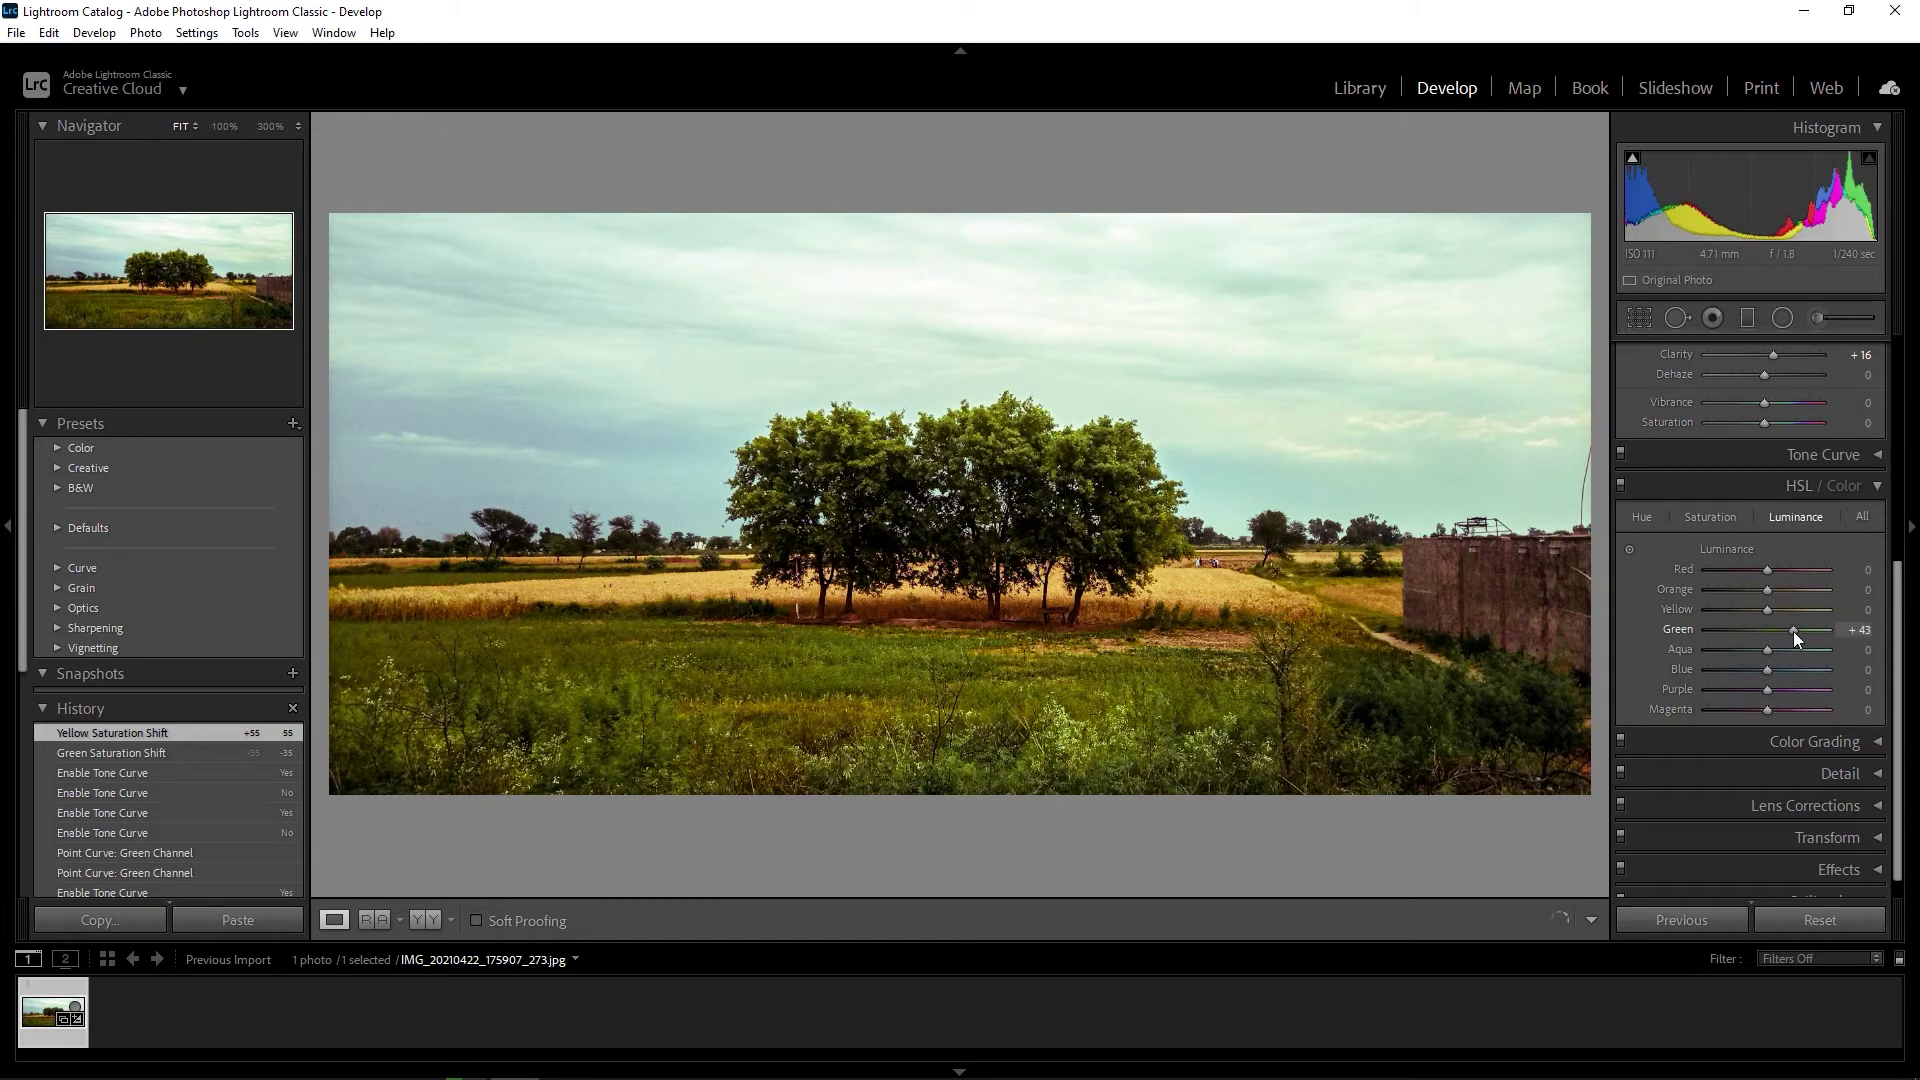
{"action": "left_click_drag", "start_coordinate": [1786, 632], "coordinate": [1750, 632]}
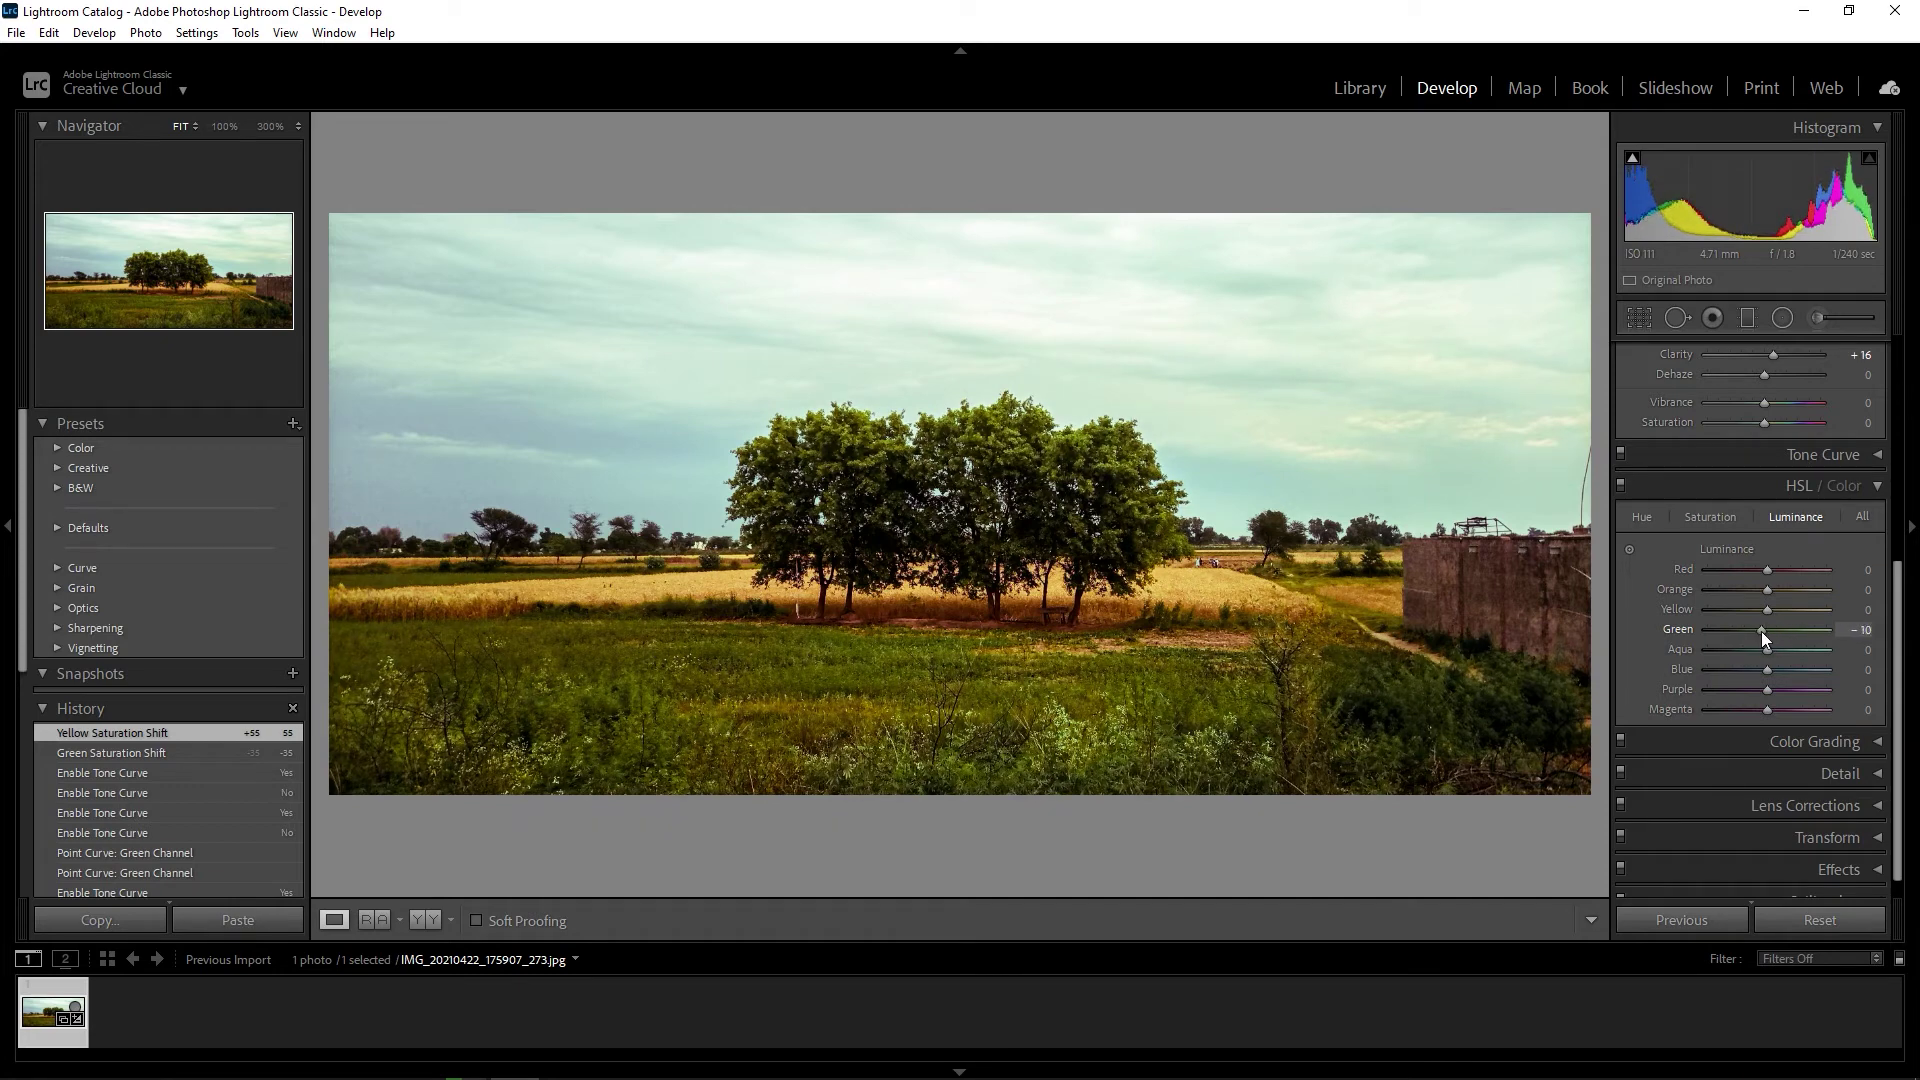
{"action": "mouse_move", "coordinate": [1766, 610]}
{"action": "left_mouse_down"}
{"action": "mouse_move", "coordinate": [1804, 610]}
{"action": "mouse_move", "coordinate": [1737, 613]}
{"action": "mouse_move", "coordinate": [1796, 618]}
{"action": "left_mouse_up"}
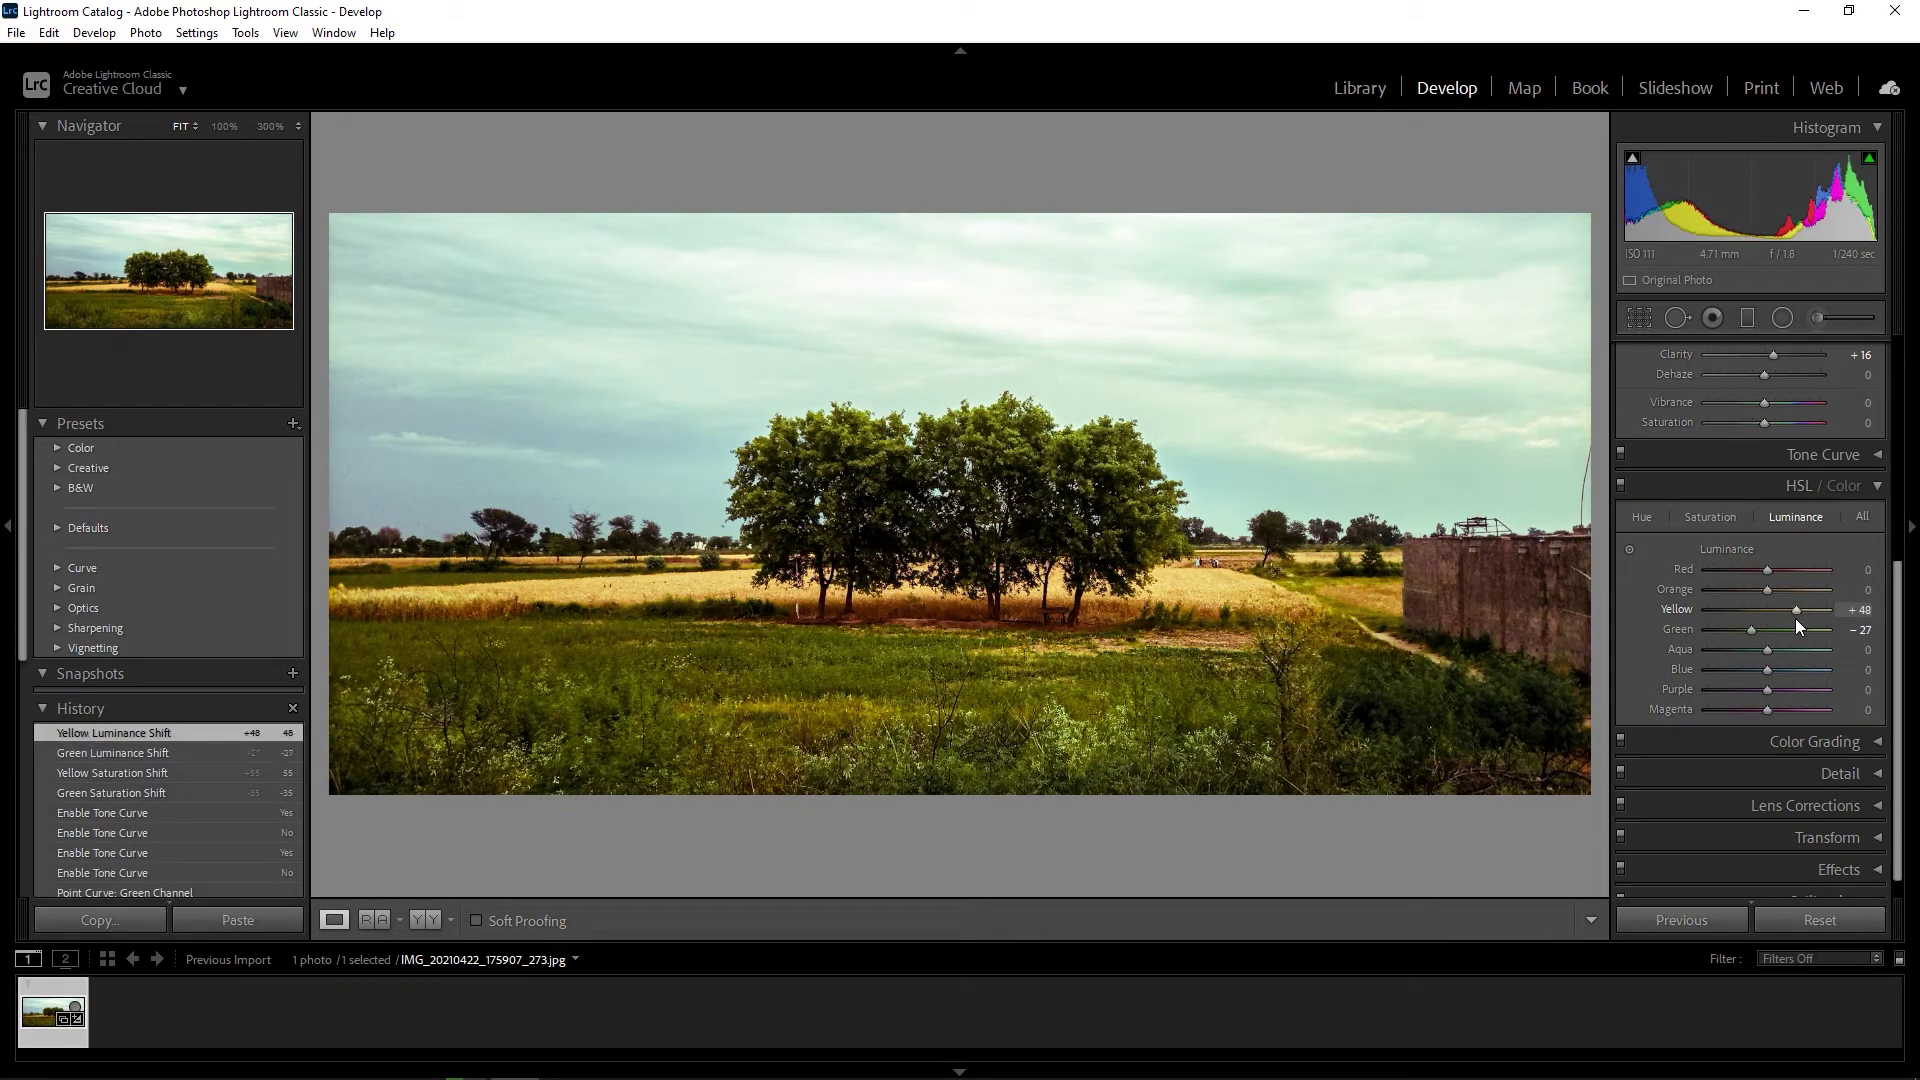
{"action": "left_click_drag", "start_coordinate": [1898, 663], "coordinate": [1898, 689]}
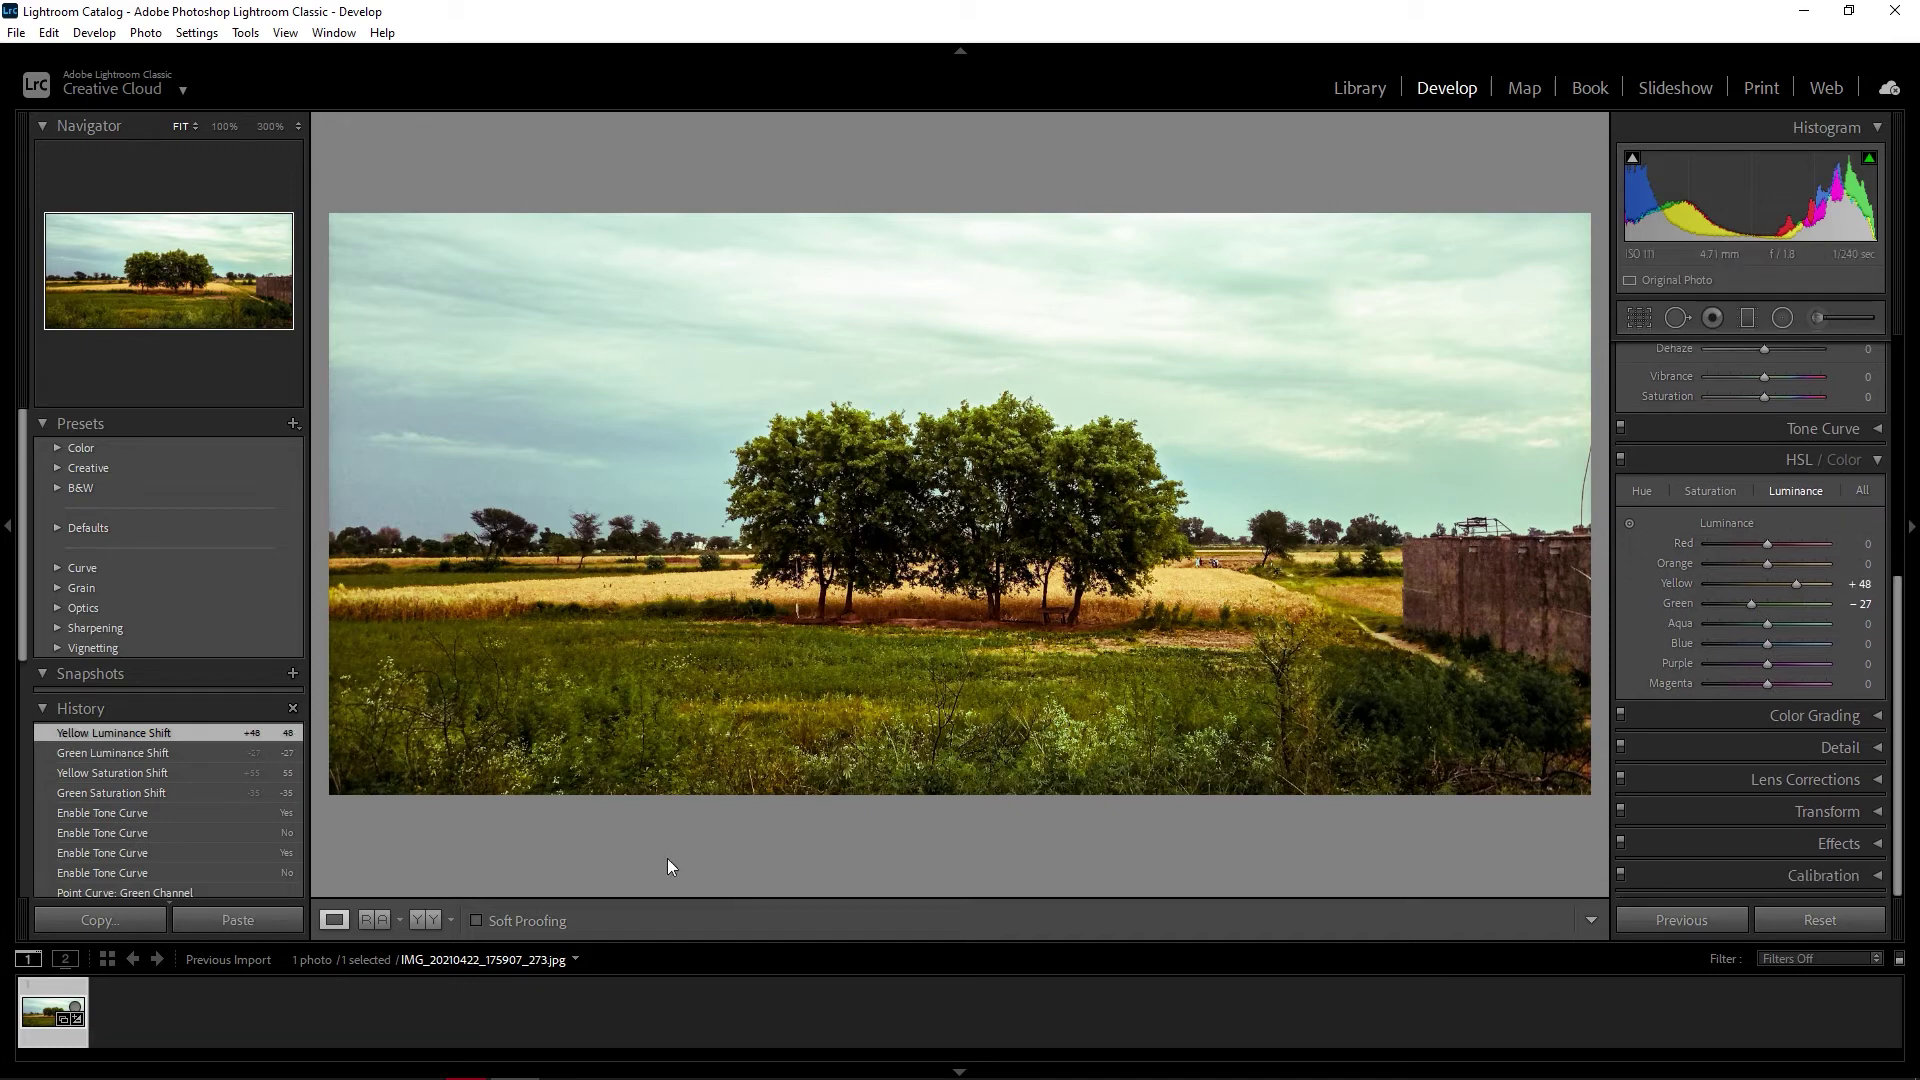
Show Before/After side by side and set Sharpening Amount to 7 in the Detail panel
{"action": "left_click", "coordinate": [421, 924]}
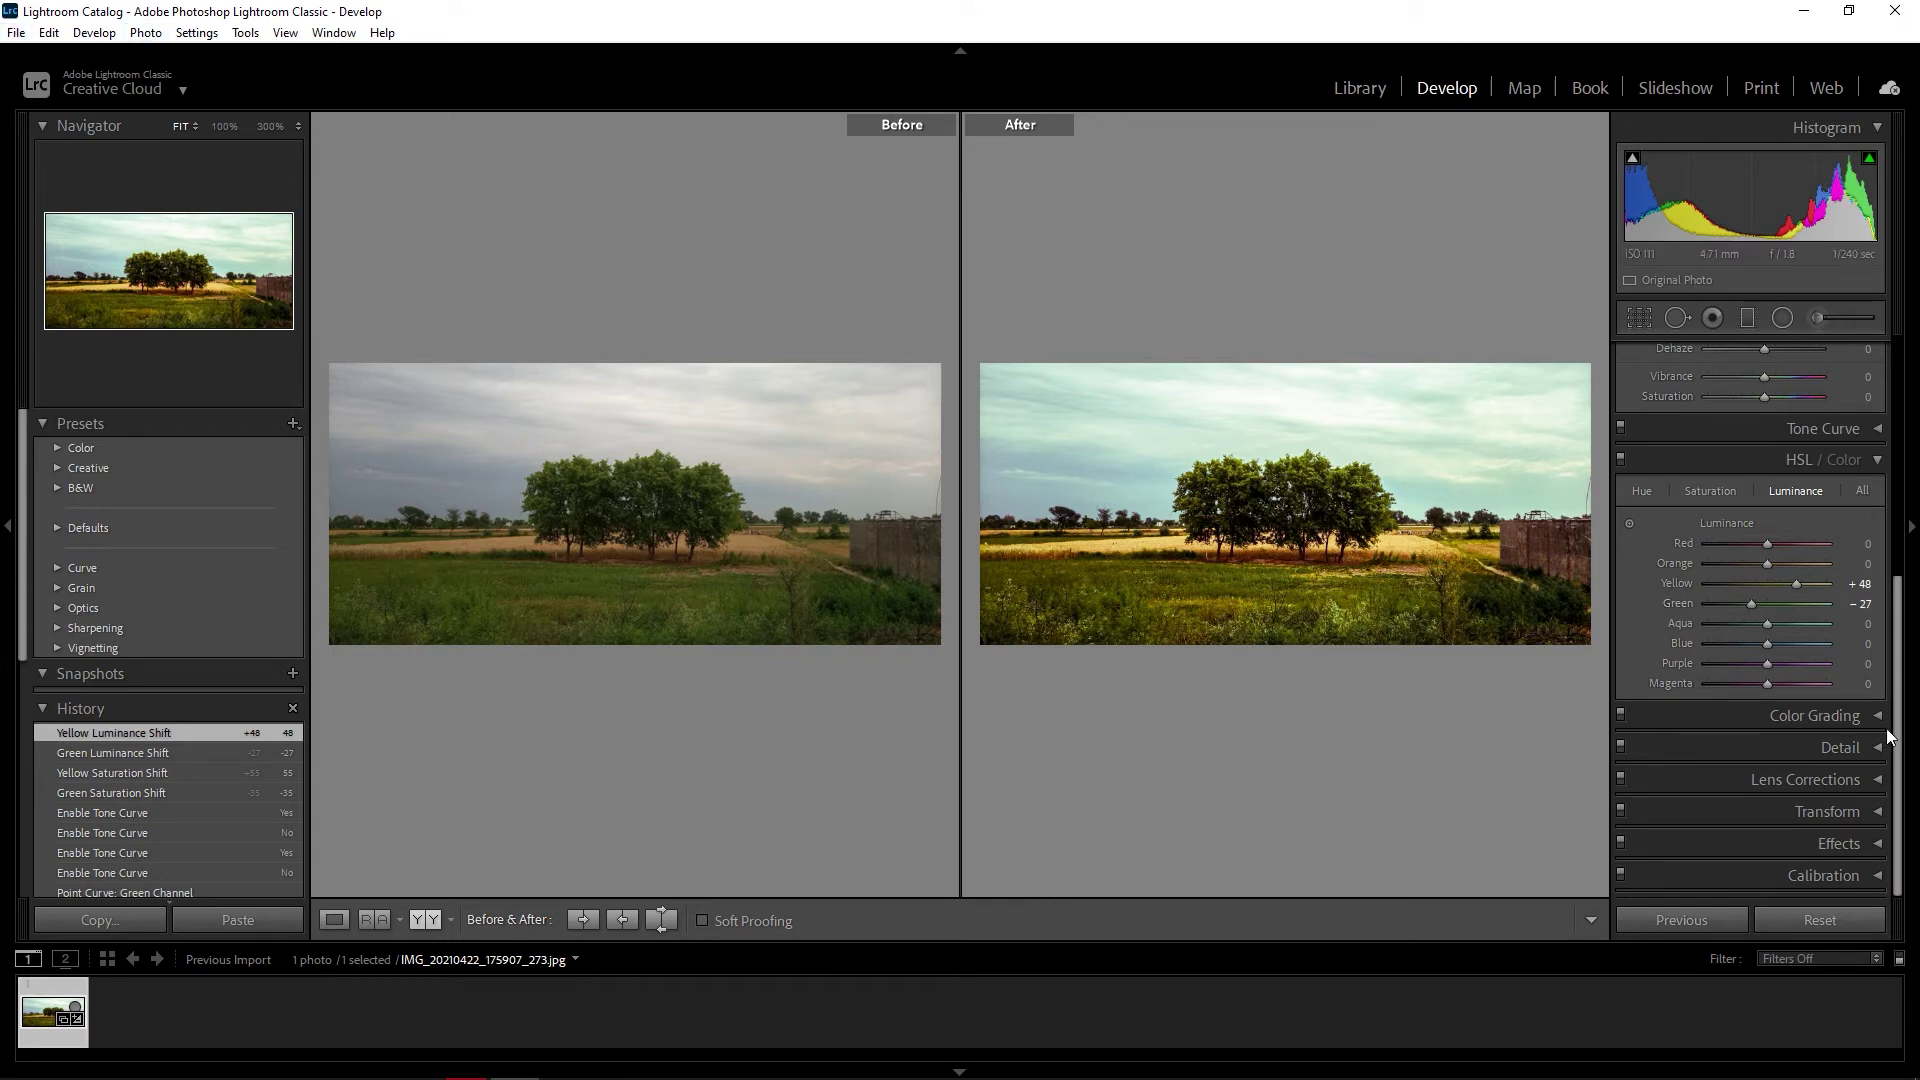
{"action": "left_click", "coordinate": [1838, 750]}
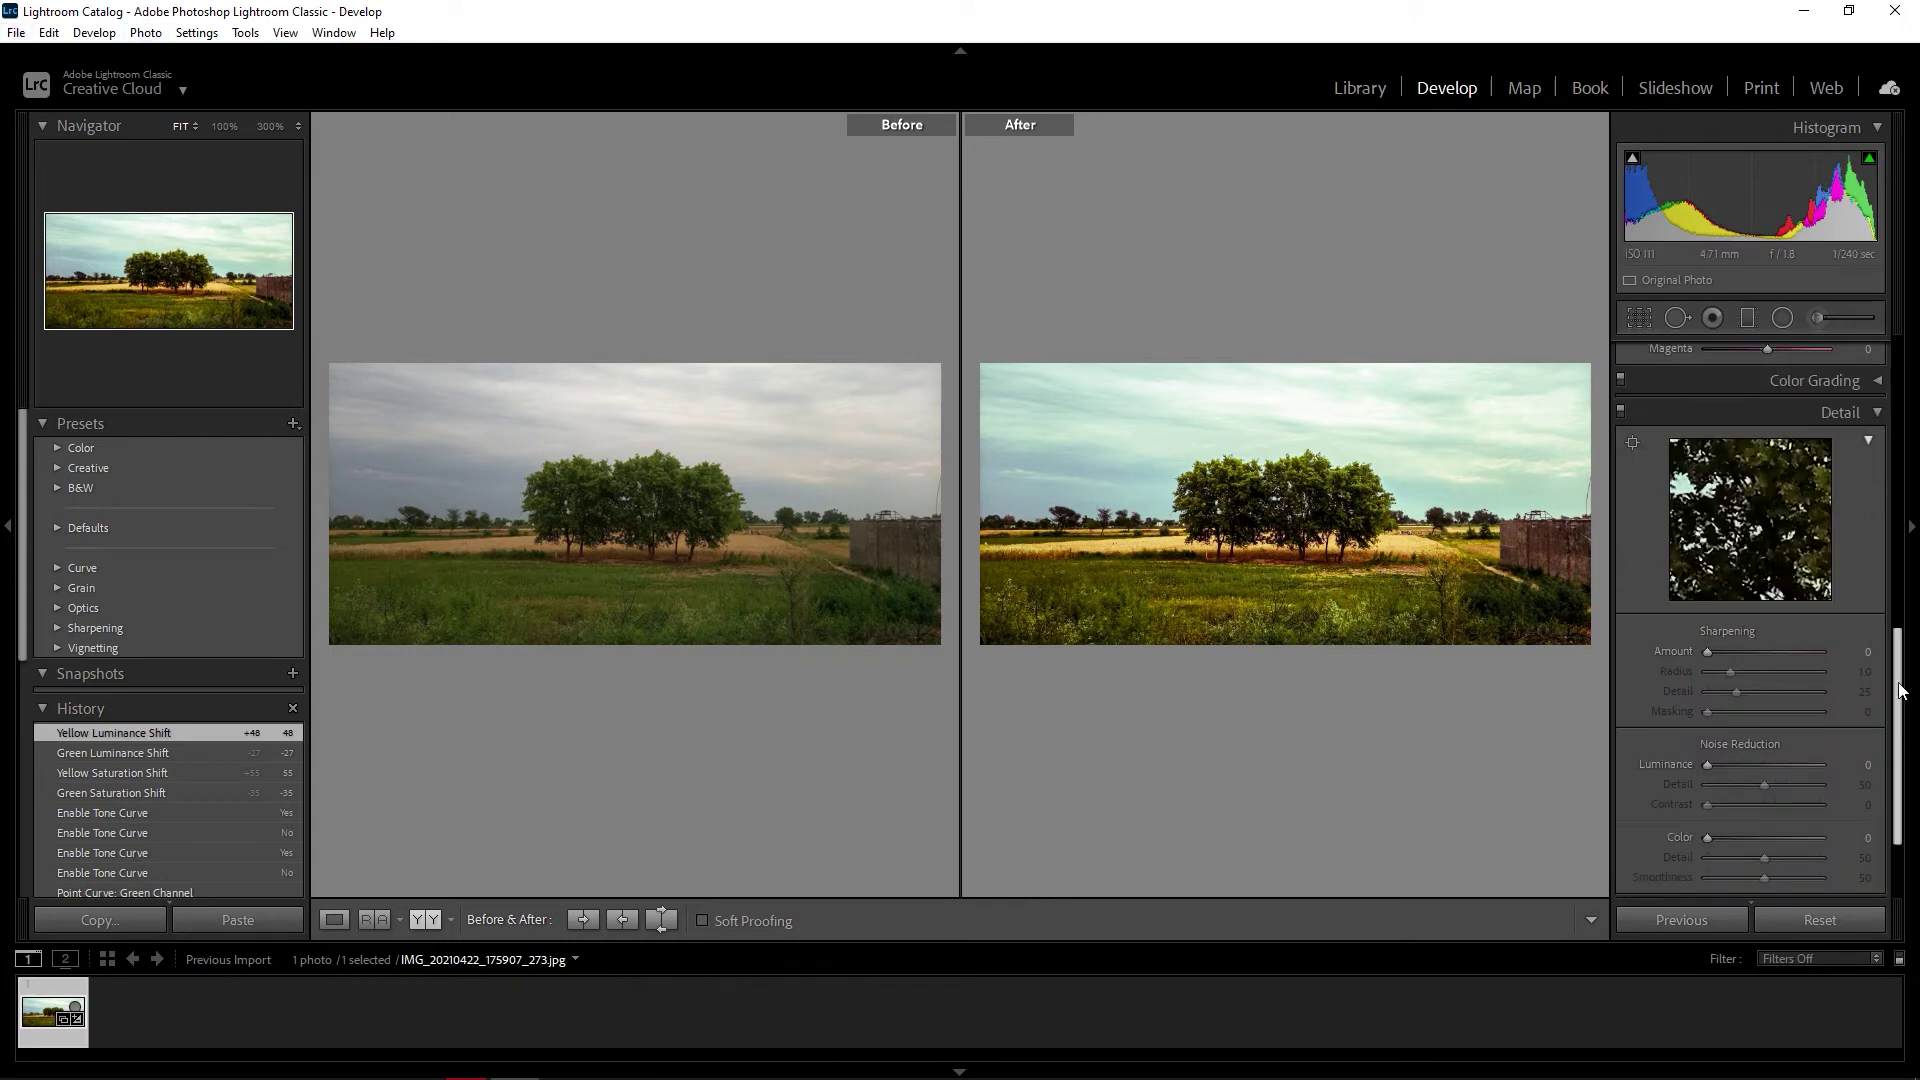
{"action": "left_click_drag", "start_coordinate": [1900, 692], "coordinate": [1902, 714]}
{"action": "left_click_drag", "start_coordinate": [1705, 584], "coordinate": [1712, 585]}
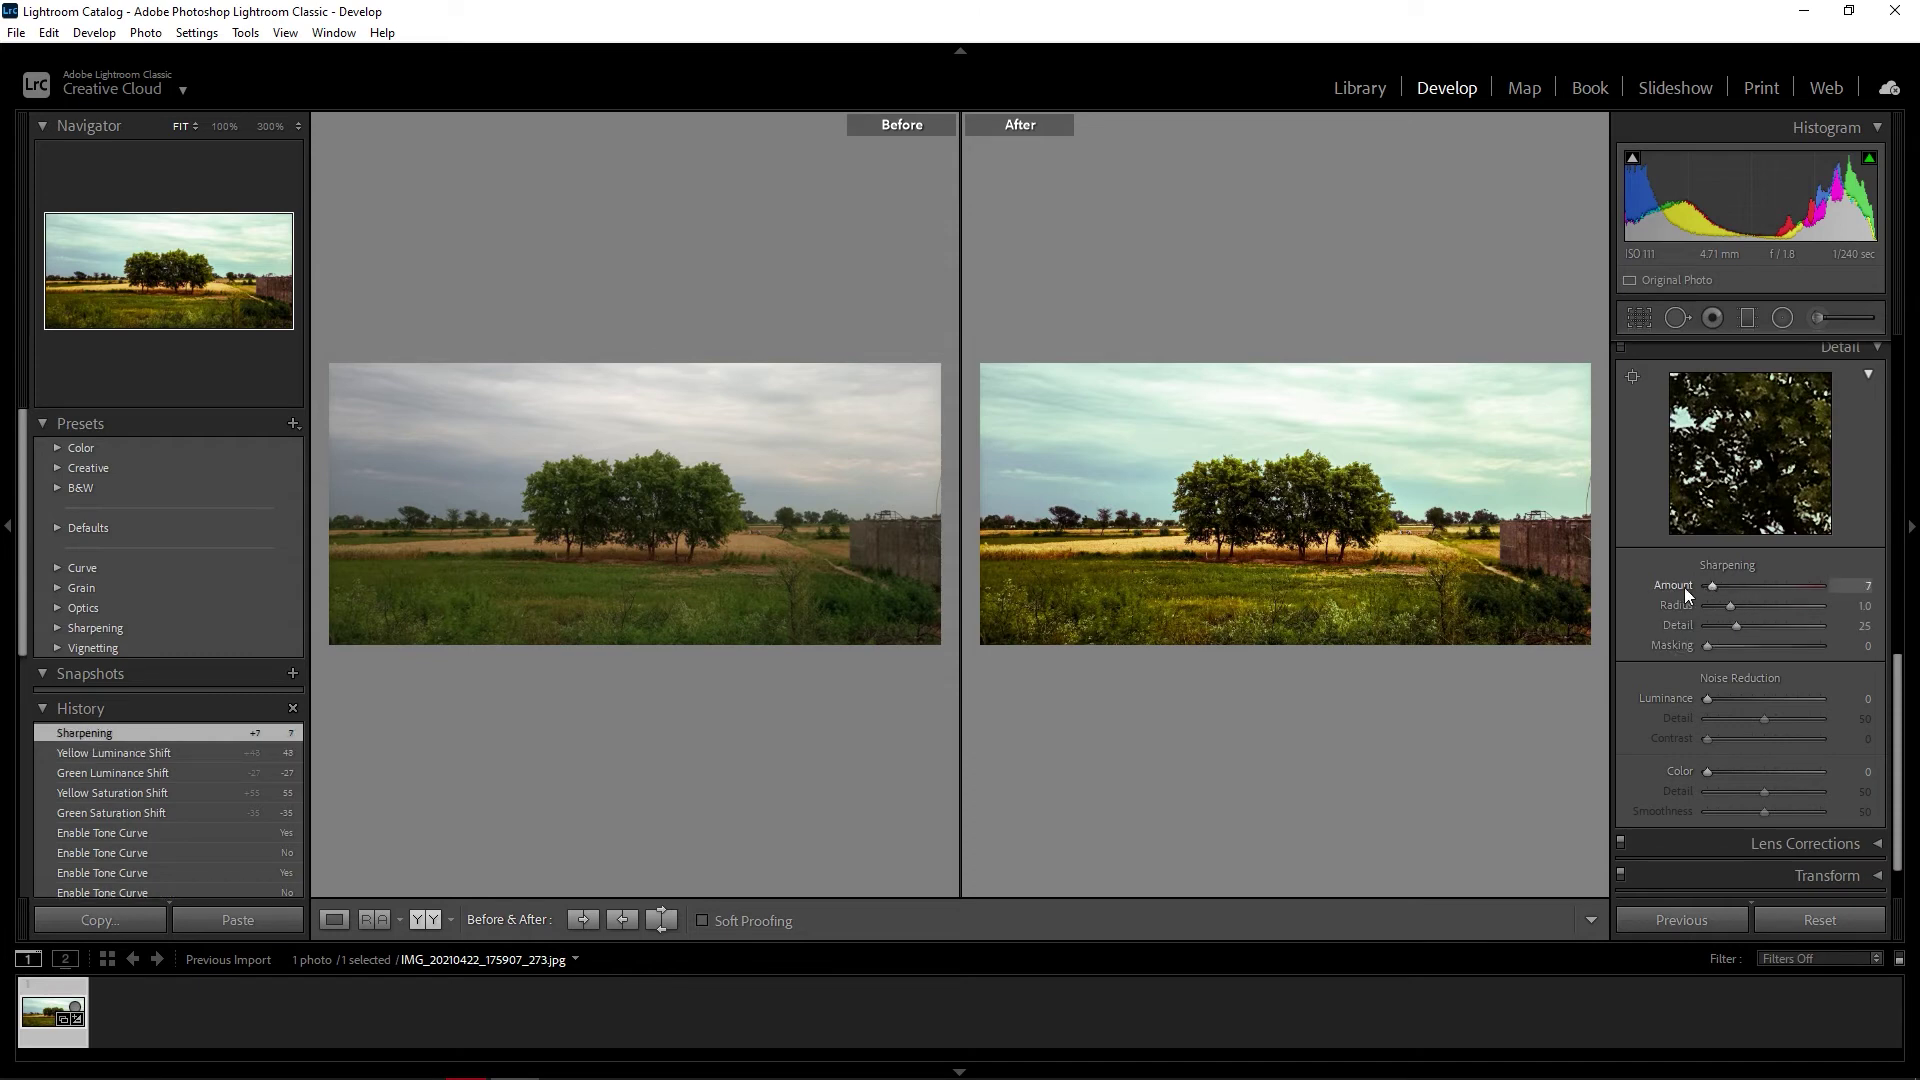
Export the photo as a JPG to an Untitled Export folder on the Desktop
{"action": "left_click", "coordinate": [17, 32]}
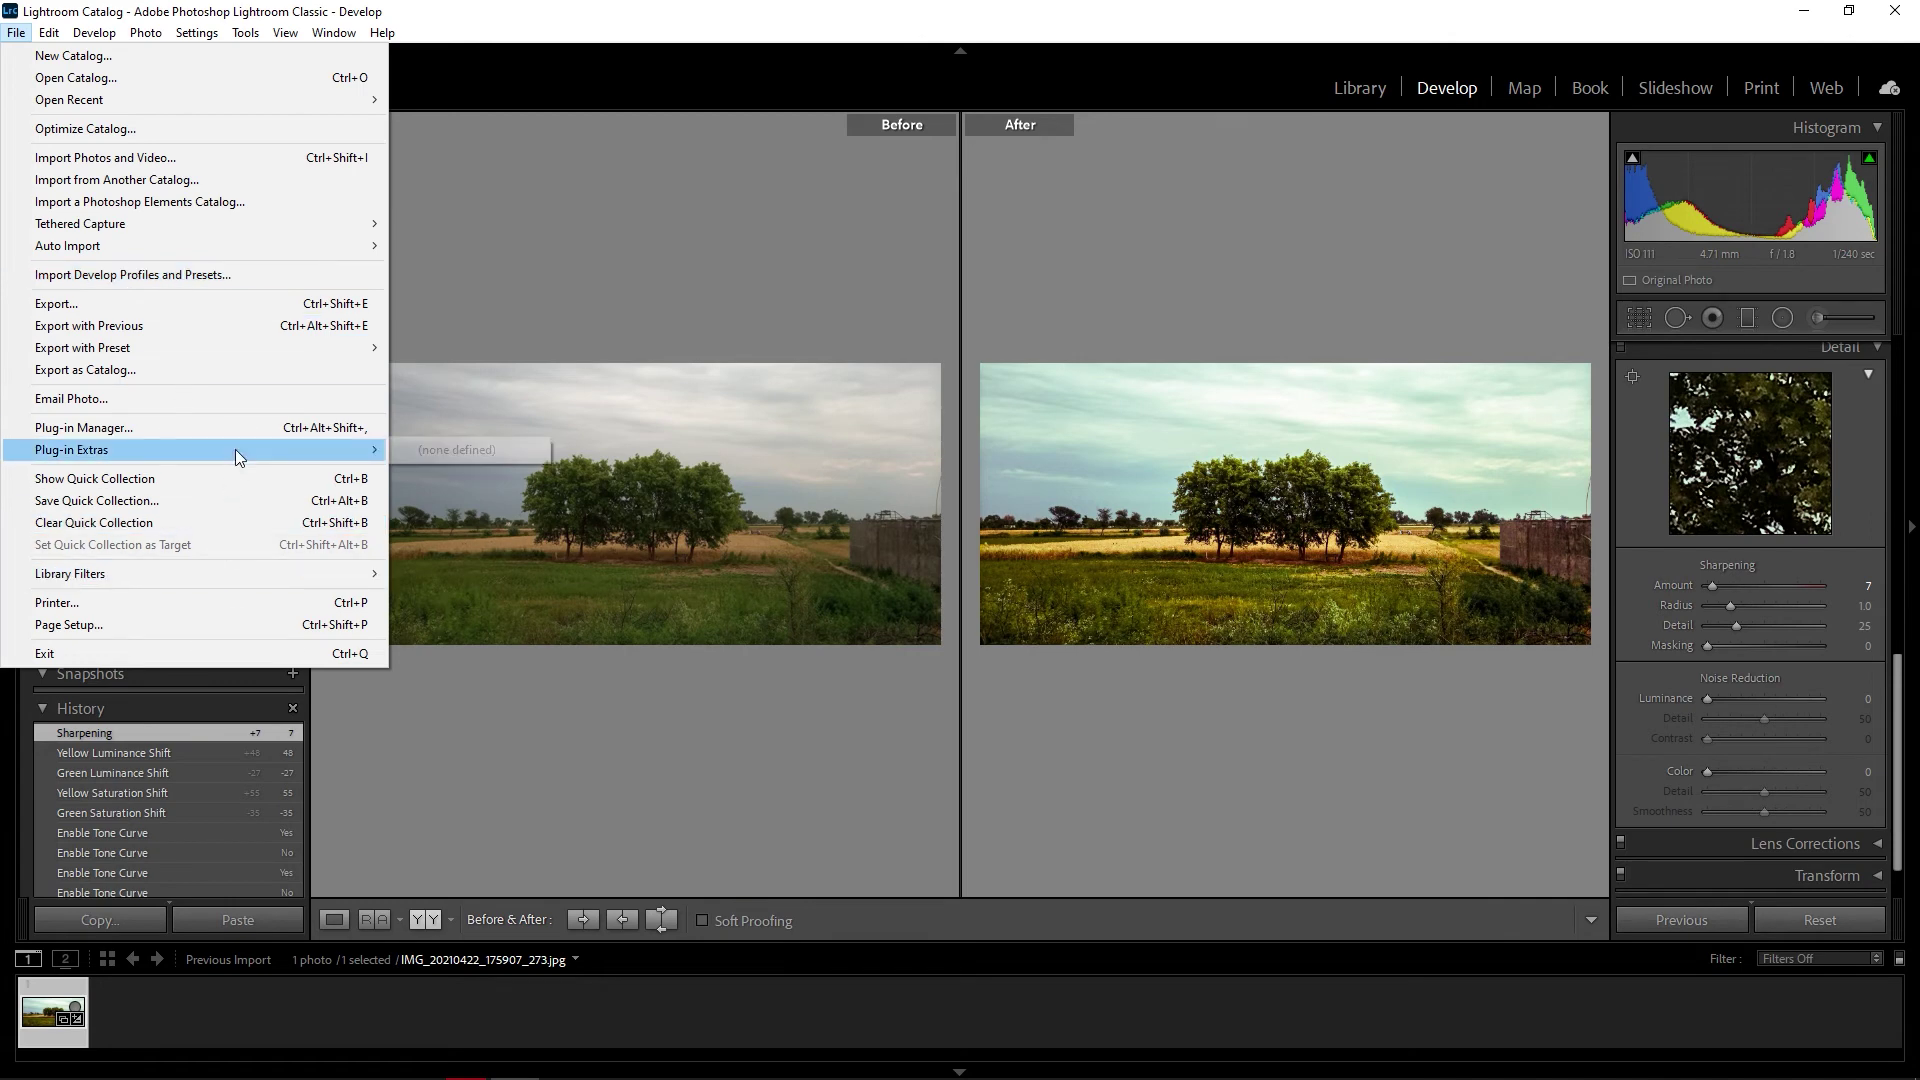
{"action": "left_click", "coordinate": [226, 303]}
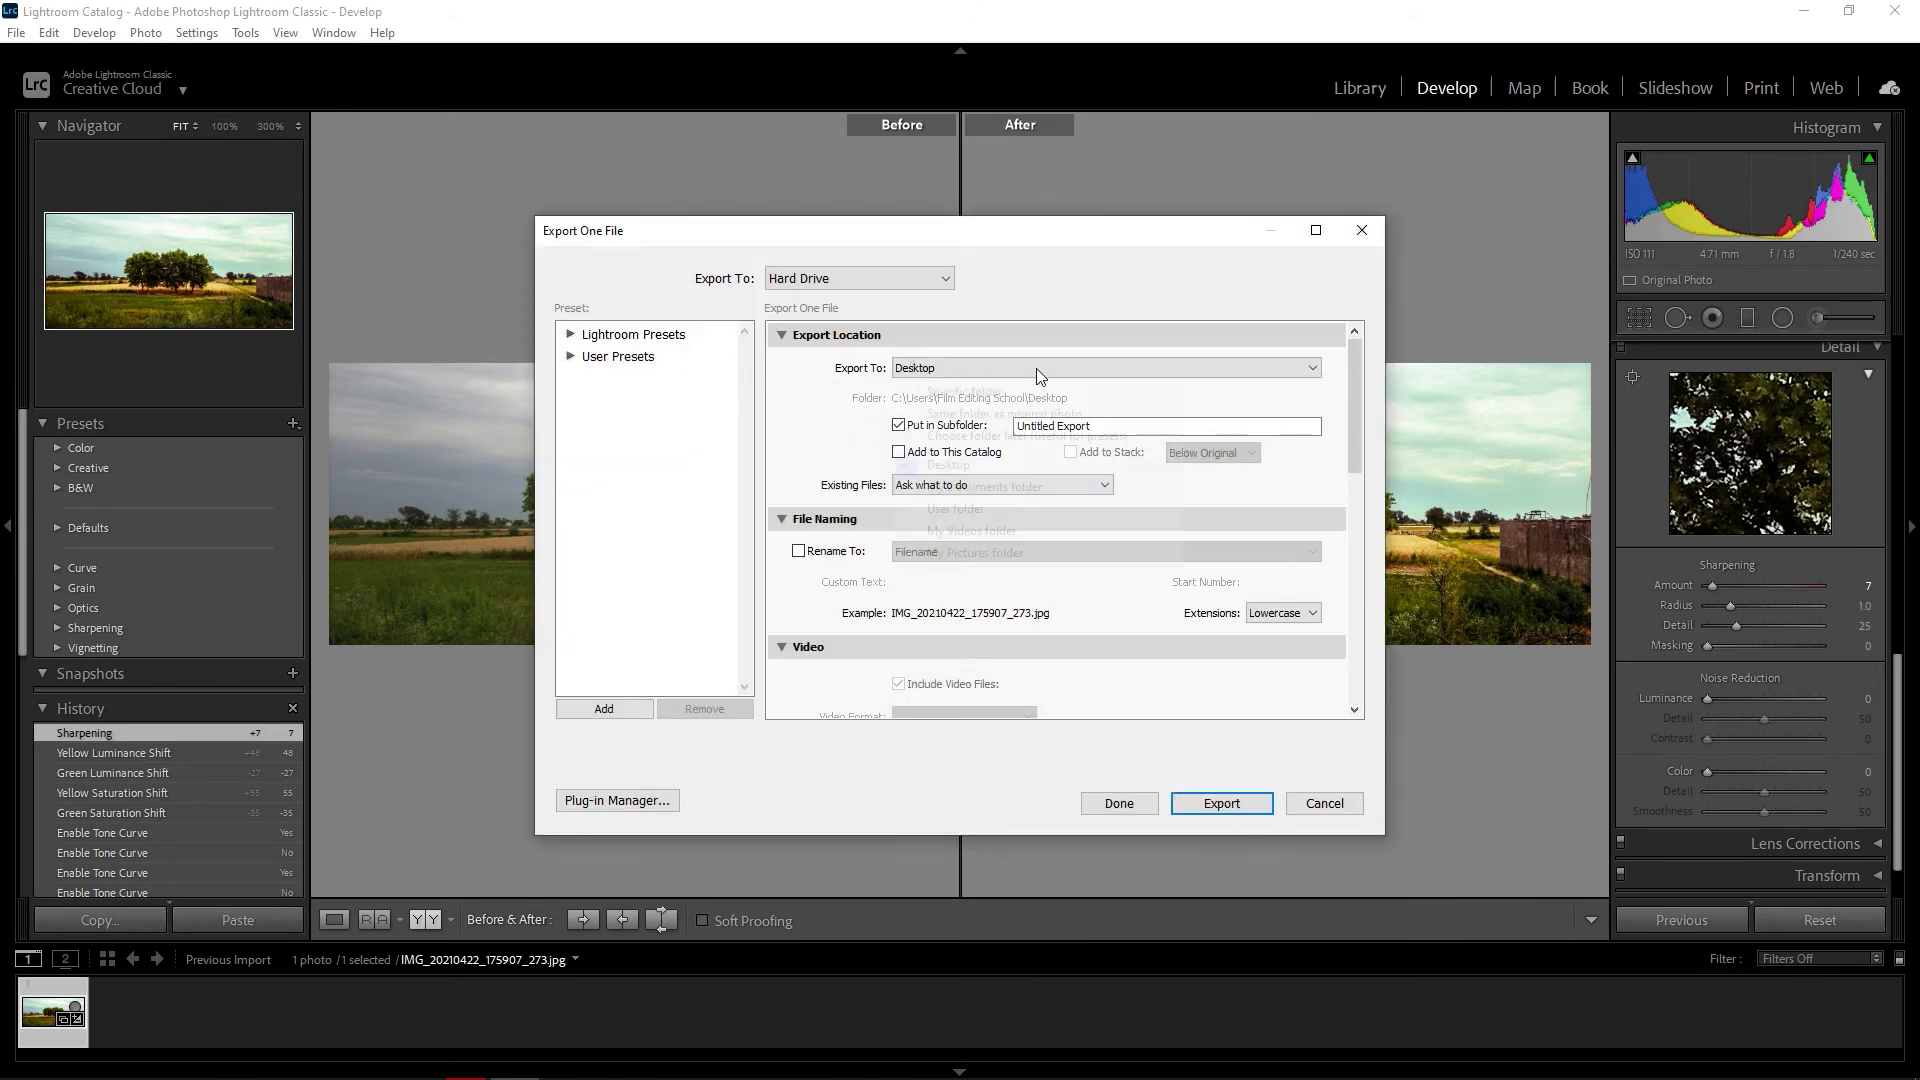
{"action": "left_click", "coordinate": [1160, 468]}
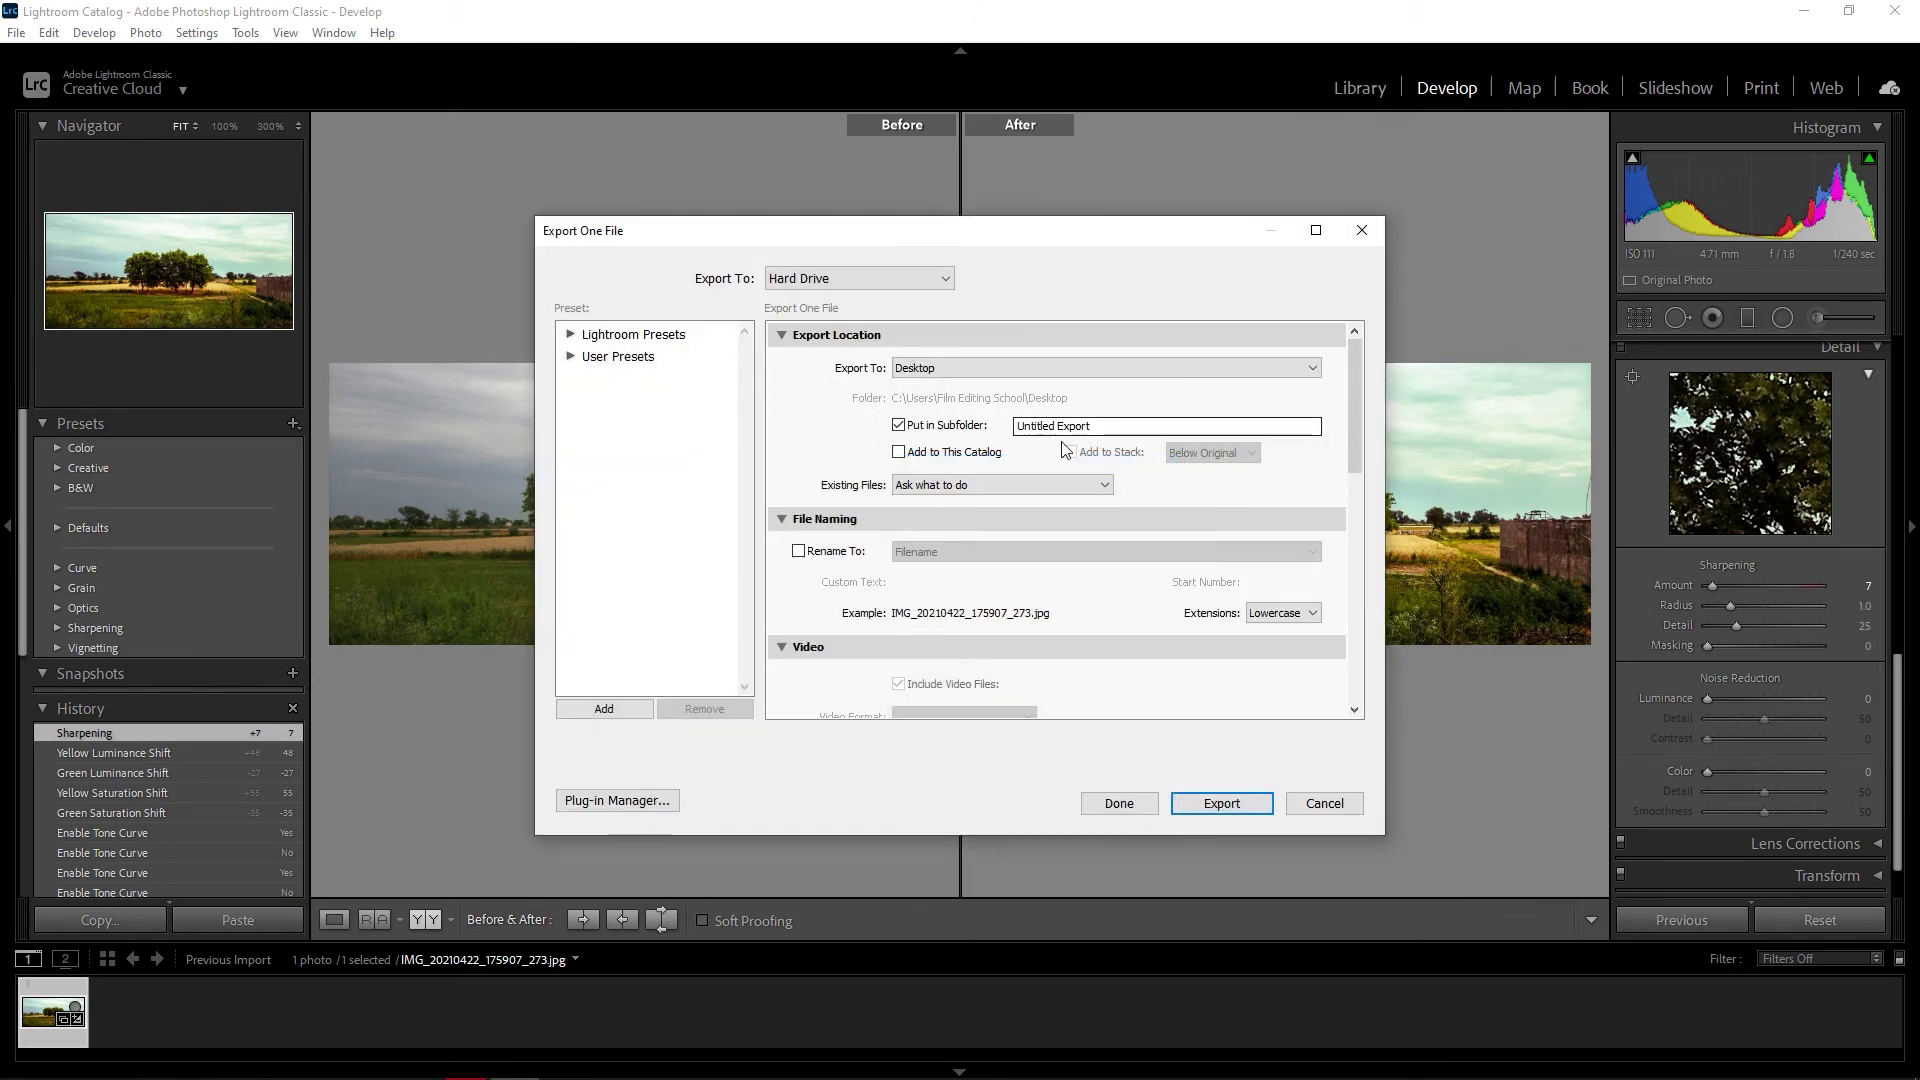
{"action": "left_click", "coordinate": [1222, 803]}
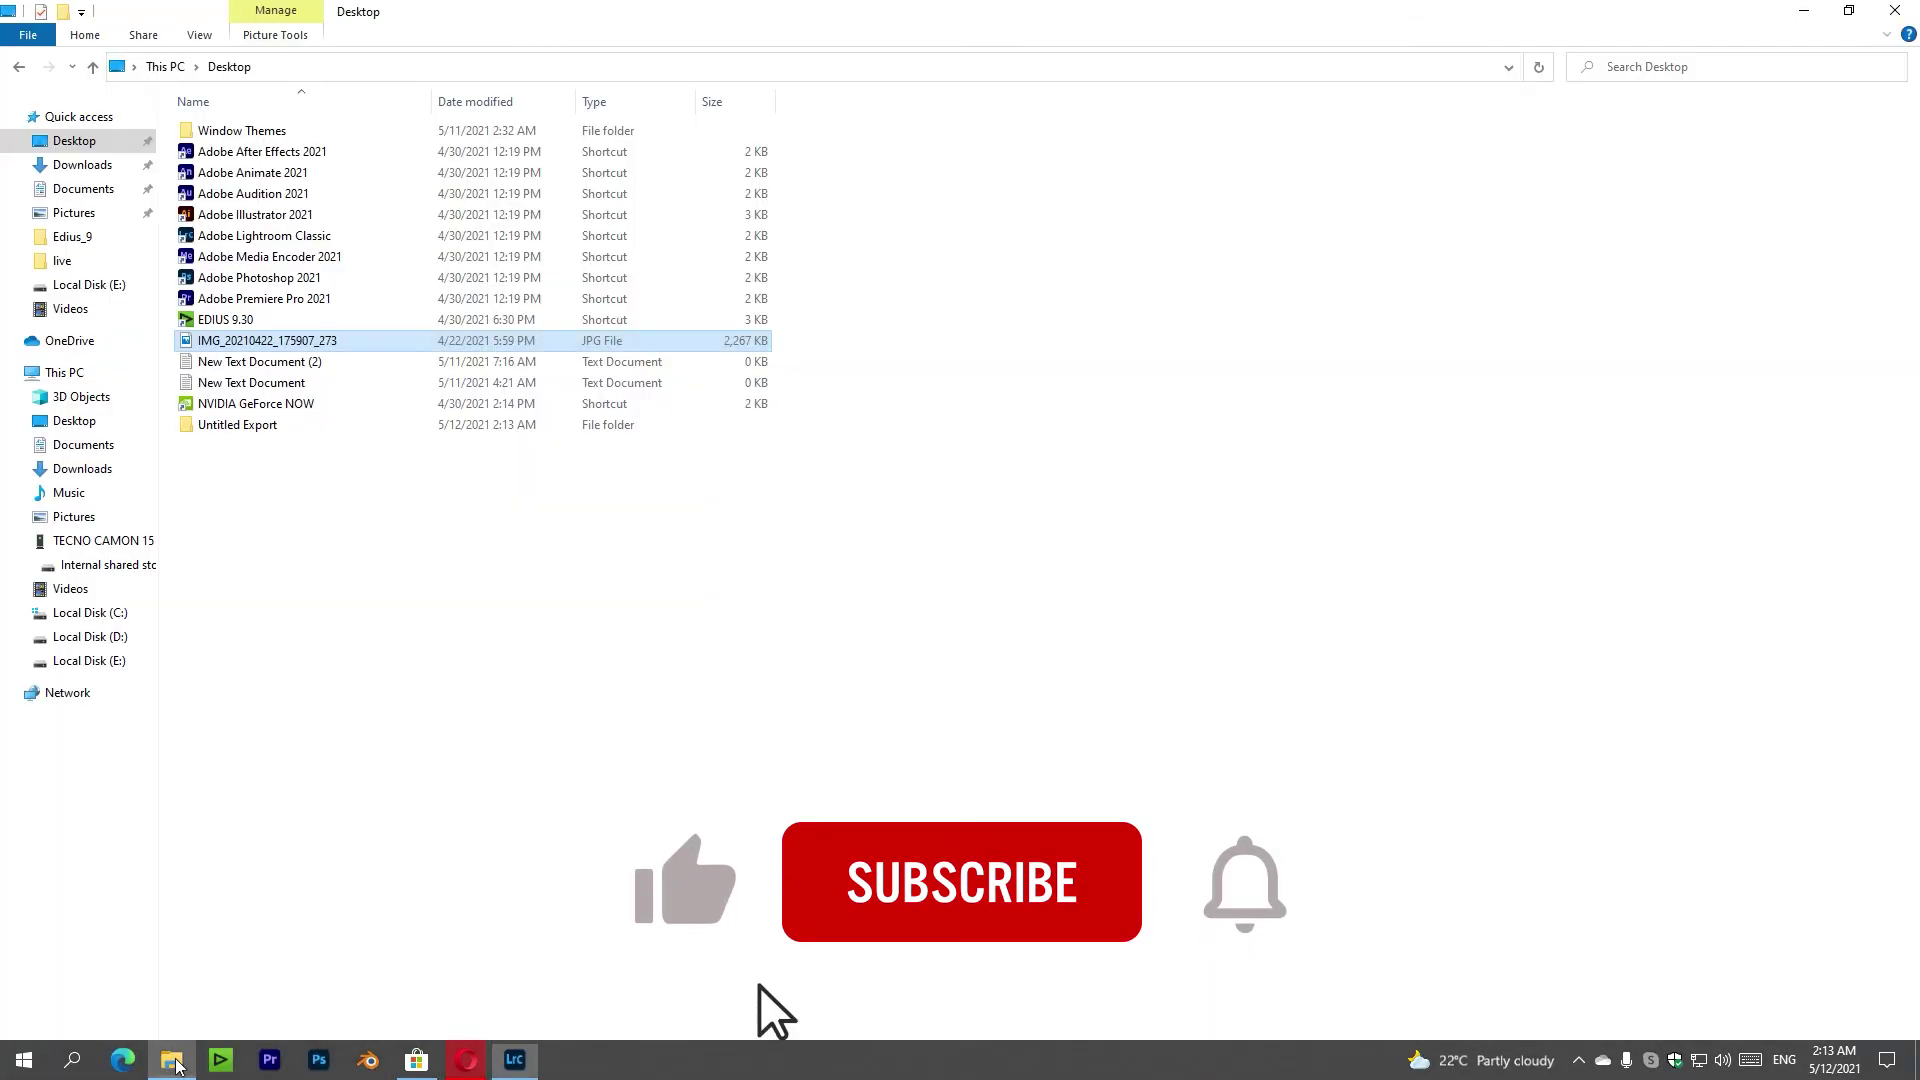
Open the exported JPG from the Untitled Export folder in Photos
{"action": "right_click", "coordinate": [516, 528]}
{"action": "left_click", "coordinate": [248, 428]}
{"action": "double_click", "coordinate": [248, 428]}
{"action": "double_click", "coordinate": [248, 182]}
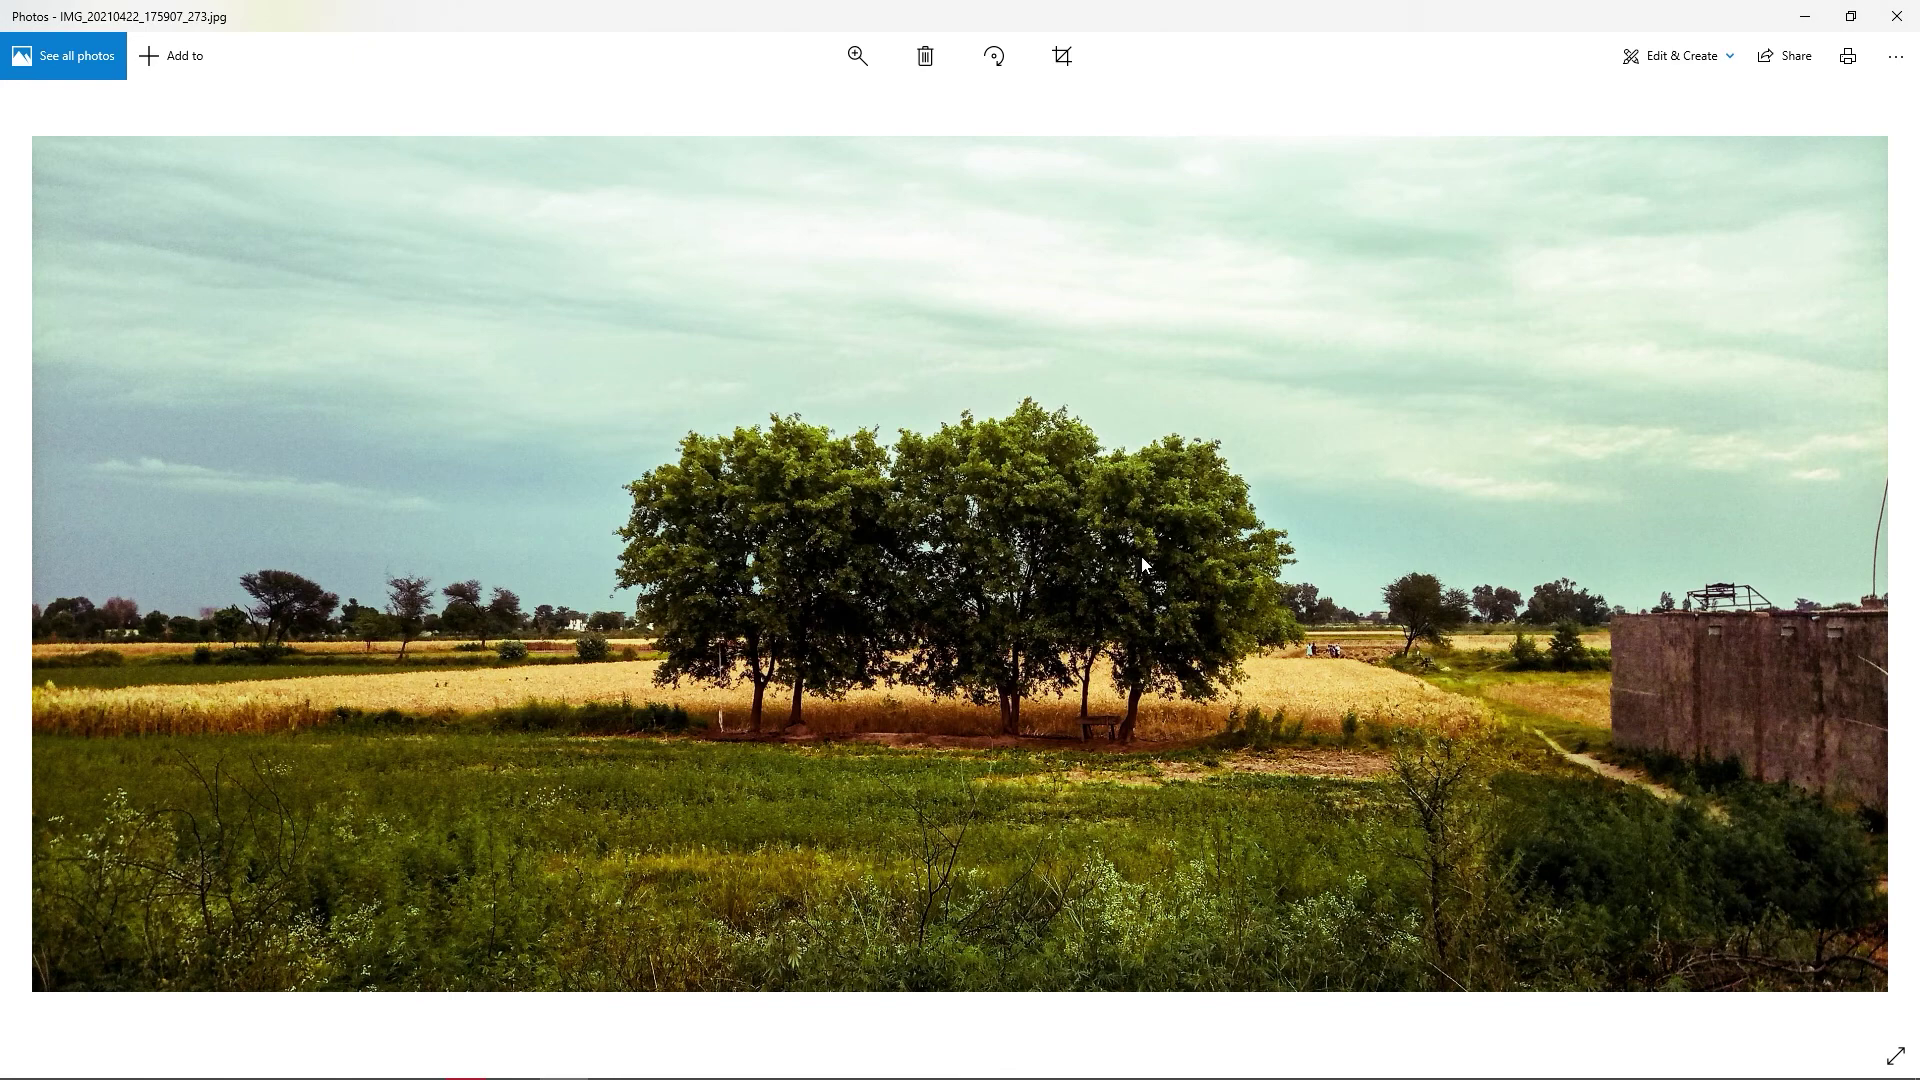
{"action": "scroll", "coordinate": [1102, 543], "scroll_direction": "up", "scroll_amount": 2}
{"action": "scroll", "coordinate": [1000, 580], "scroll_direction": "up", "scroll_amount": 2}
{"action": "scroll", "coordinate": [900, 620], "scroll_direction": "up", "scroll_amount": 2}
{"action": "scroll", "coordinate": [820, 658], "scroll_direction": "up", "scroll_amount": 2}
{"action": "left_click_drag", "start_coordinate": [820, 658], "coordinate": [811, 922]}
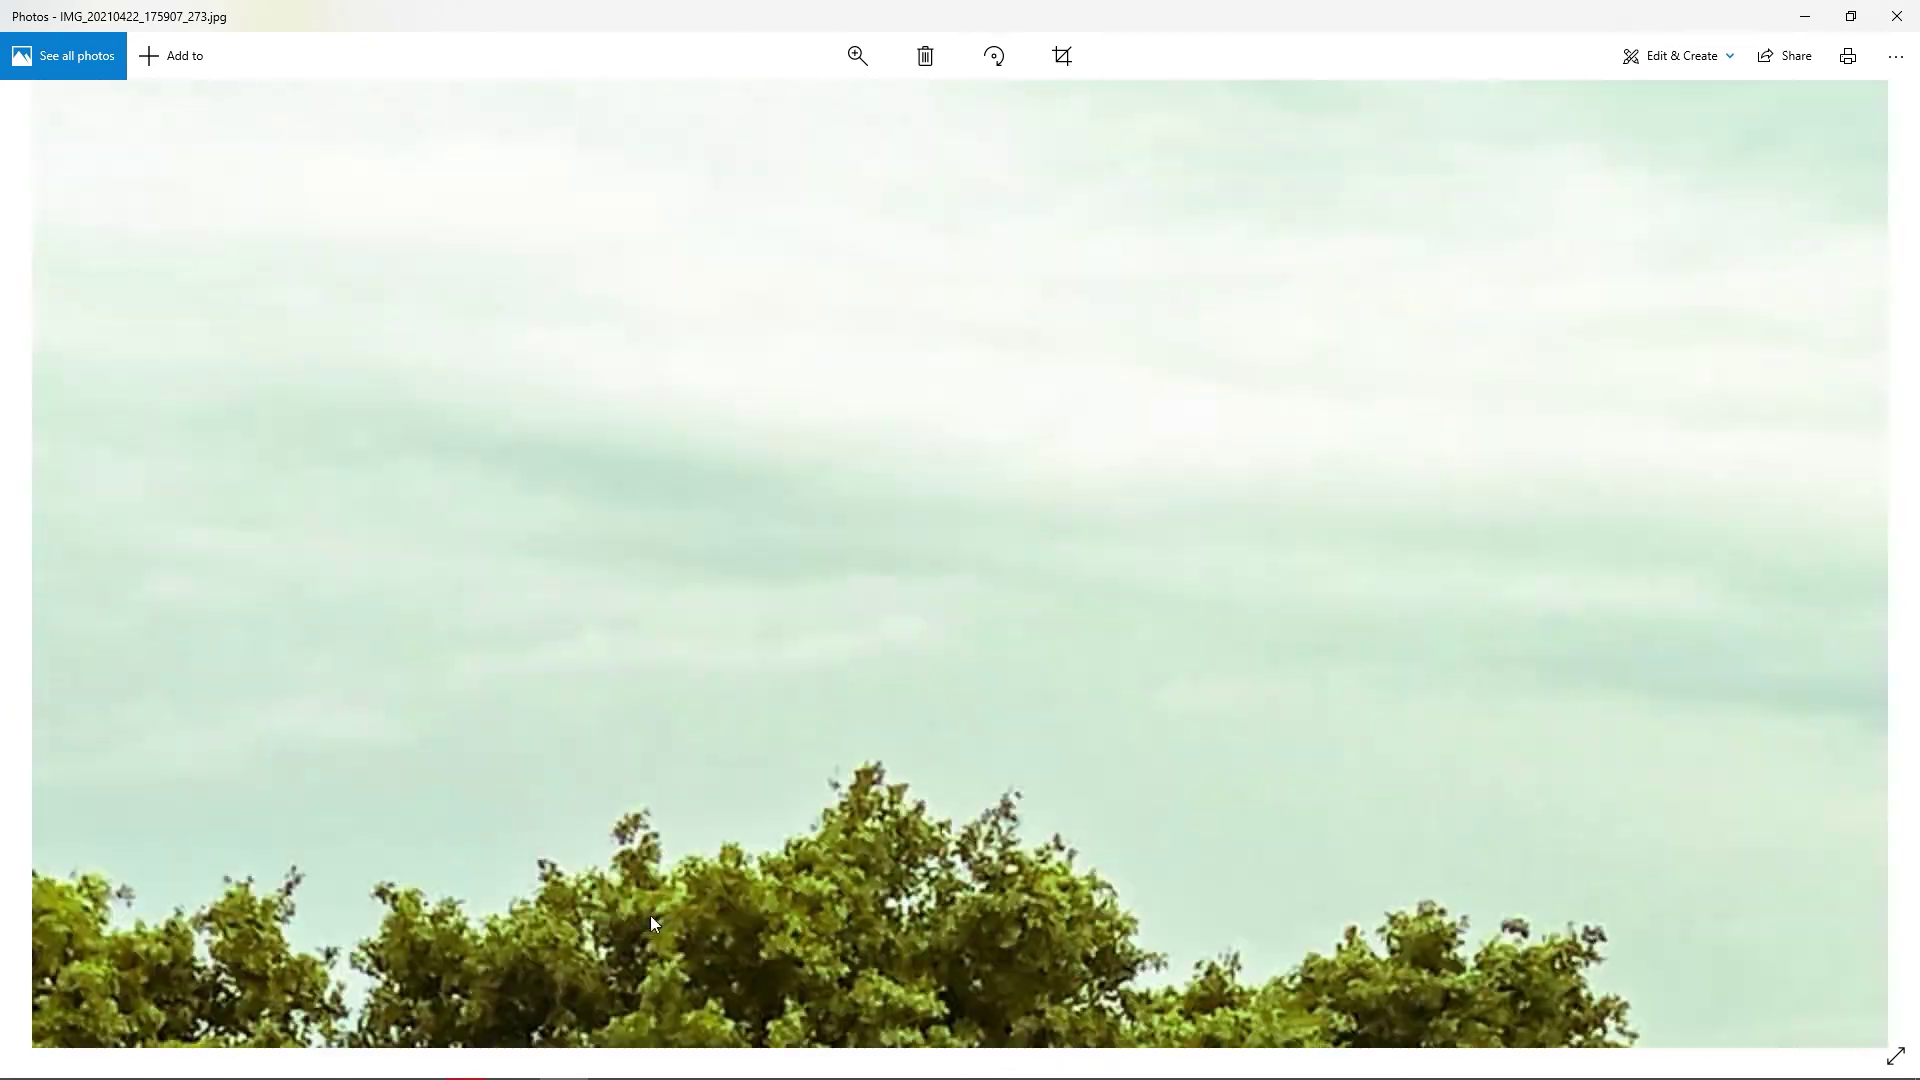
{"action": "scroll", "coordinate": [1166, 719], "scroll_direction": "down", "scroll_amount": 2}
{"action": "scroll", "coordinate": [1367, 683], "scroll_direction": "down", "scroll_amount": 3}
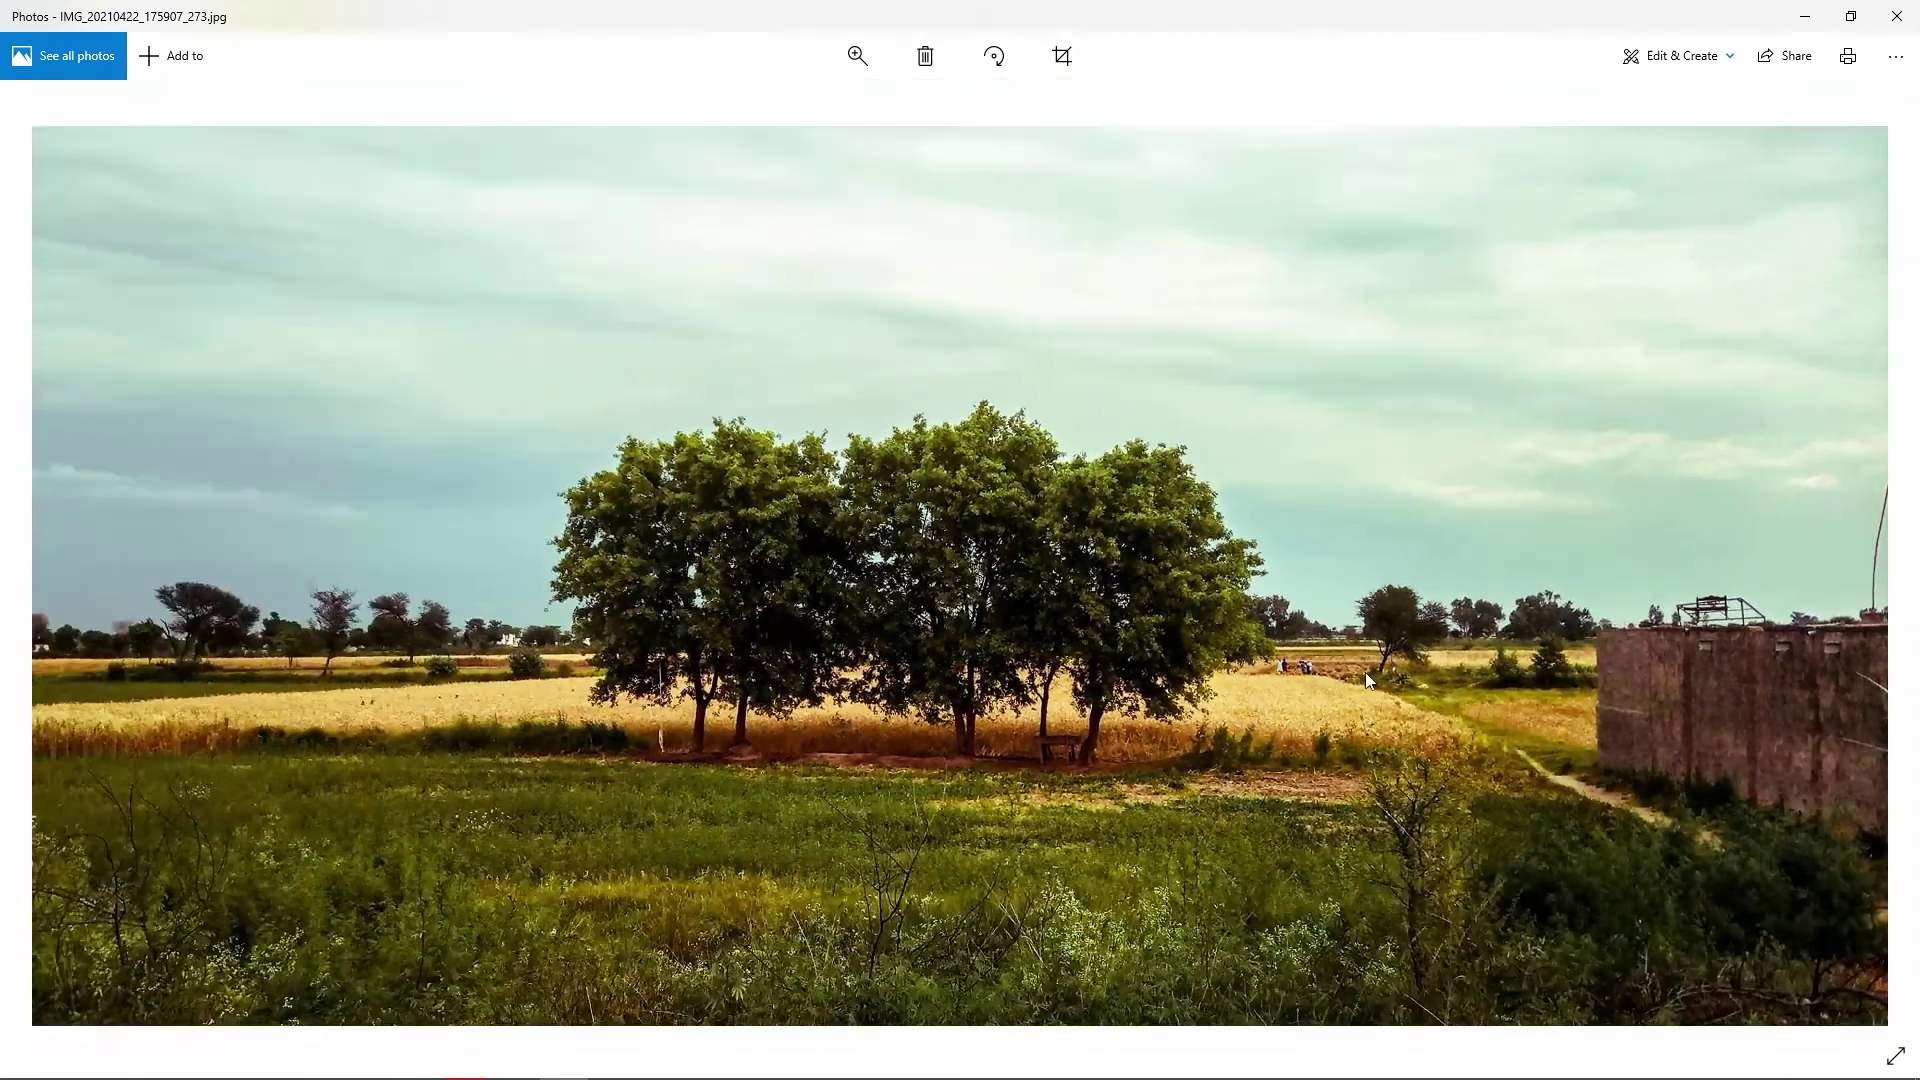